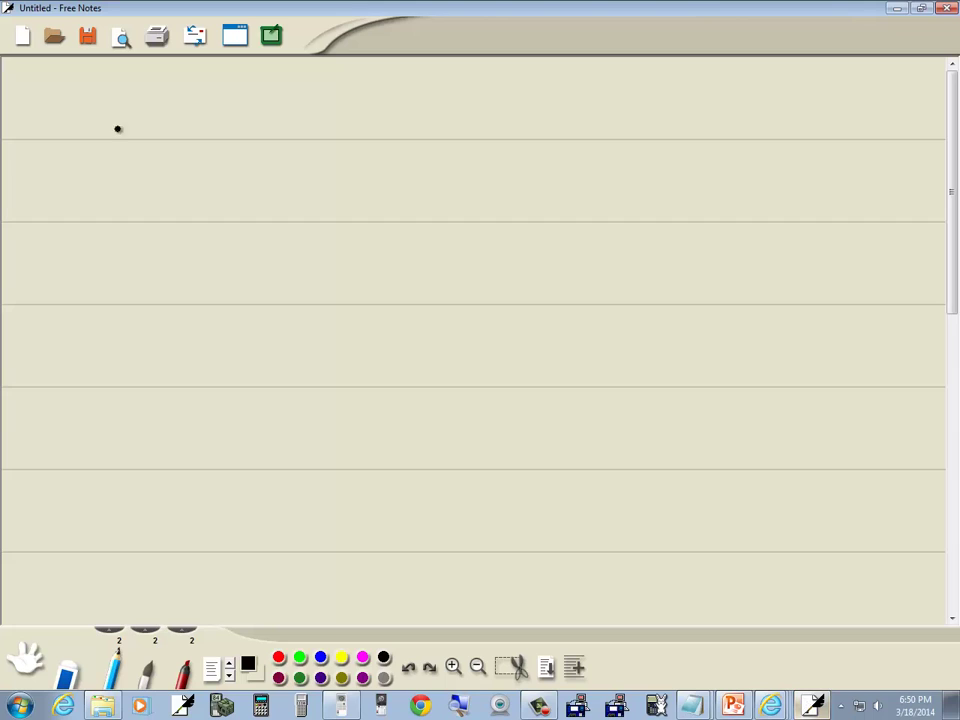
# - Handwrite the equation y=x in black at the start of the page and draw a pair of crossed axes beneath it
pyautogui.moveTo(59, 84)
pyautogui.mouseDown()
pyautogui.moveTo(50, 118)
pyautogui.moveTo(53, 99)
pyautogui.mouseUp()
pyautogui.moveTo(67, 93); pyautogui.dragTo(101, 106)
pyautogui.moveTo(99, 84); pyautogui.dragTo(87, 108)
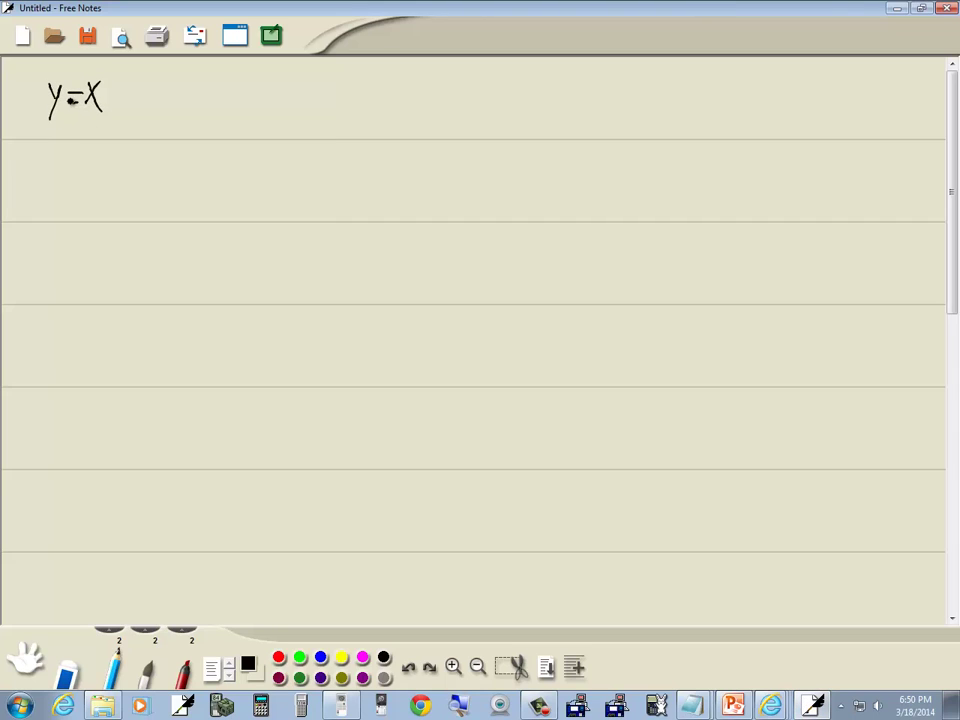
pyautogui.moveTo(79, 152); pyautogui.dragTo(75, 250)
pyautogui.moveTo(31, 203); pyautogui.dragTo(139, 208)
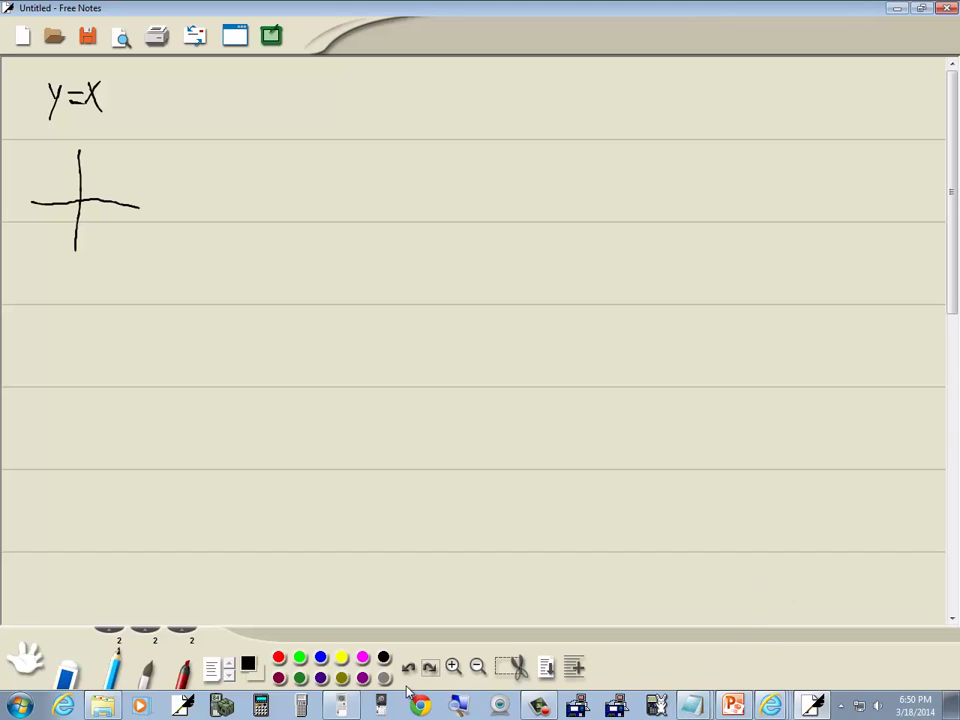
# - Switch to the HP 39gII calculator, define F1(X) as X, and plot it
pyautogui.click(341, 707)
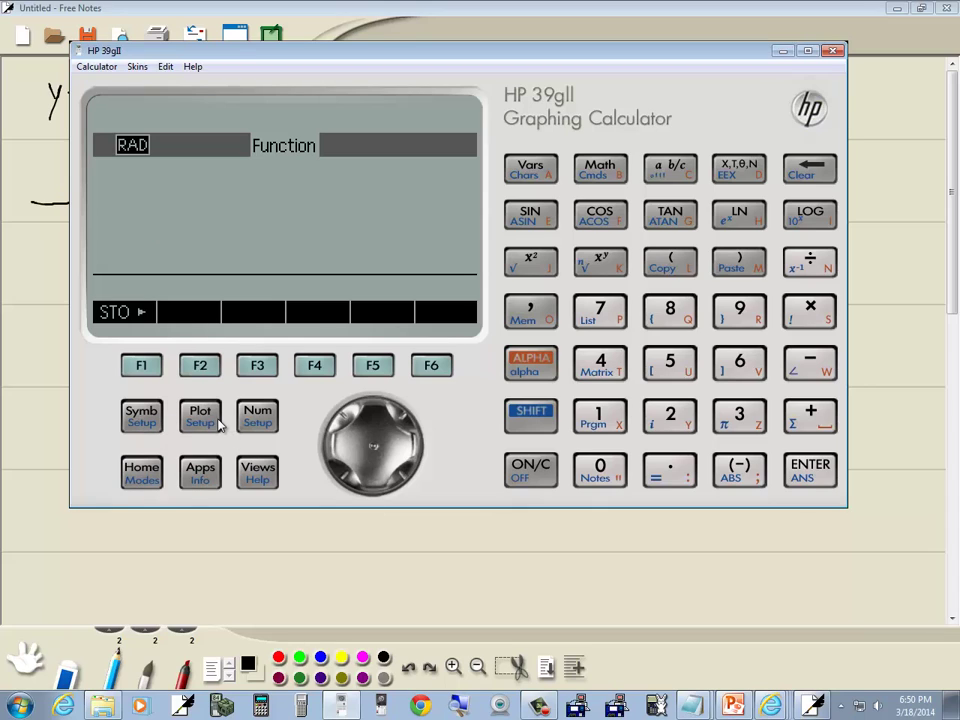
pyautogui.click(143, 420)
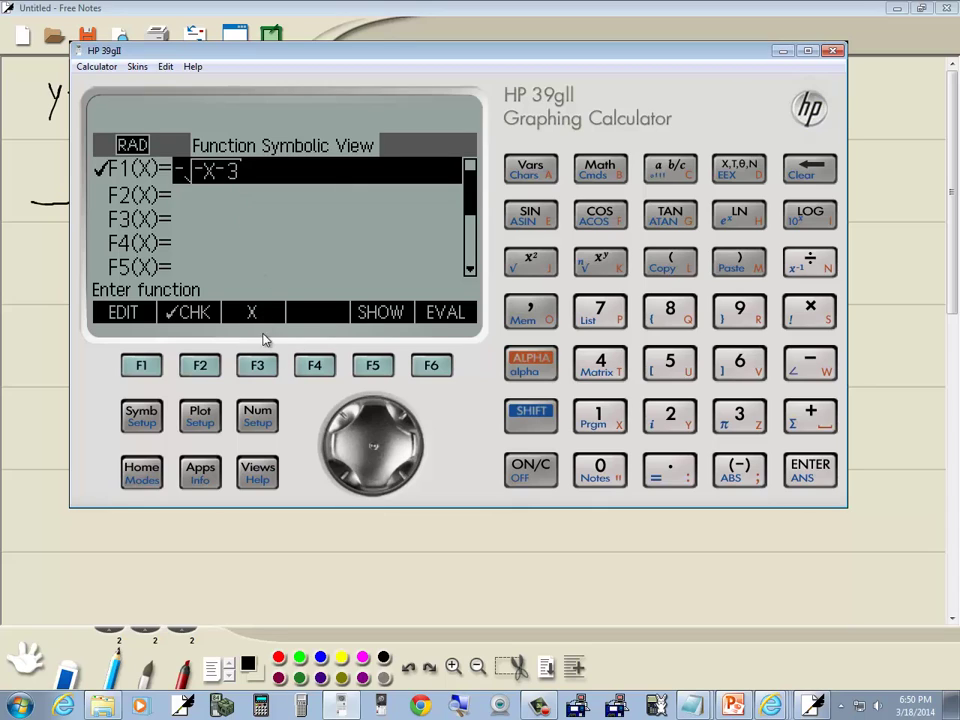
pyautogui.click(258, 366)
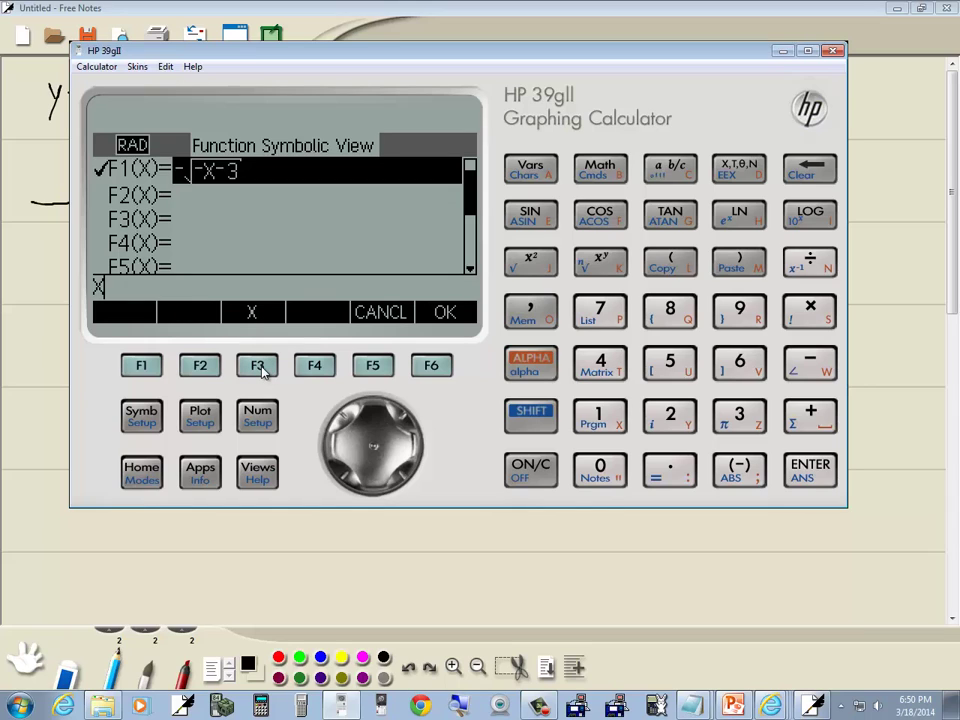
pyautogui.click(812, 468)
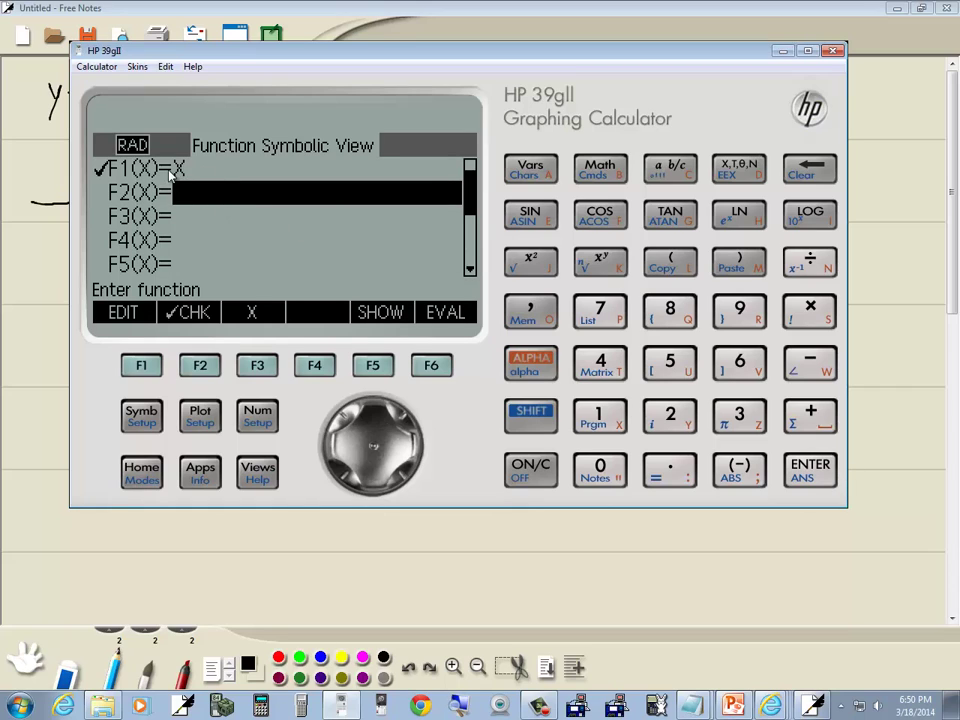
pyautogui.click(200, 415)
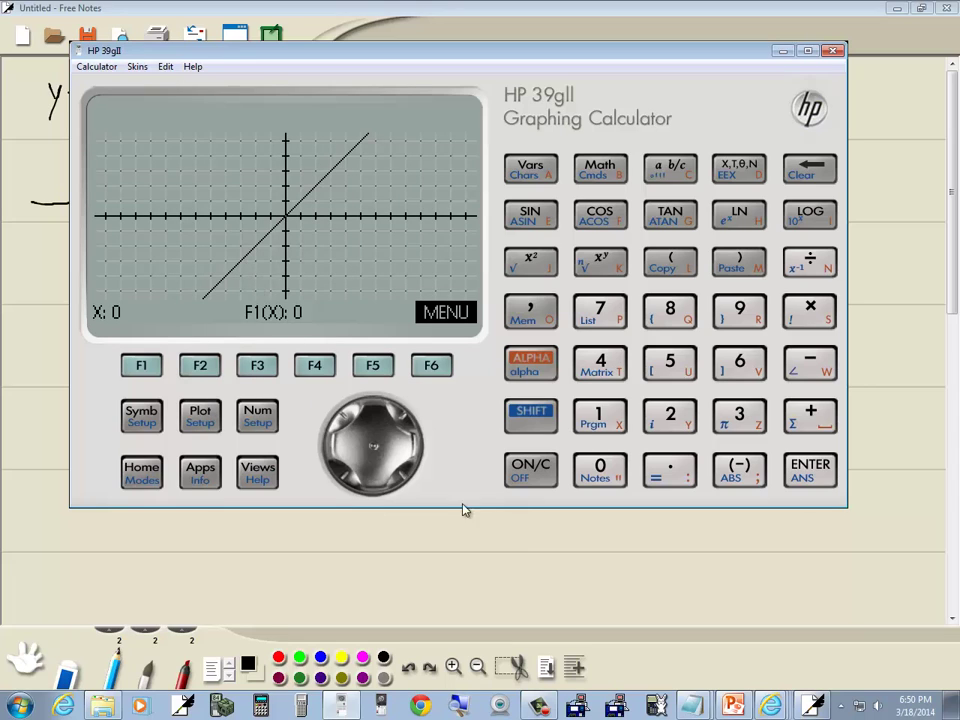
# - Return to Free Notes and draw a rising diagonal line with arrowheads through the origin of the y=x axes
pyautogui.click(492, 573)
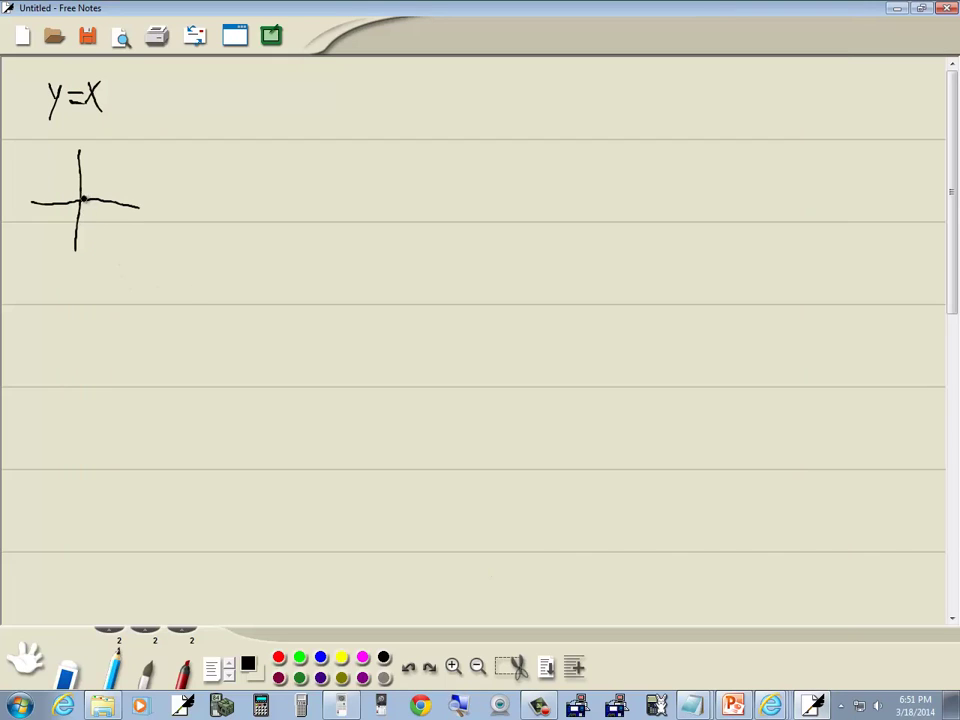
pyautogui.moveTo(83, 200)
pyautogui.mouseDown()
pyautogui.moveTo(137, 150)
pyautogui.moveTo(140, 160)
pyautogui.mouseUp()
pyautogui.moveTo(81, 200)
pyautogui.mouseDown()
pyautogui.moveTo(35, 232)
pyautogui.moveTo(46, 242)
pyautogui.mouseUp()
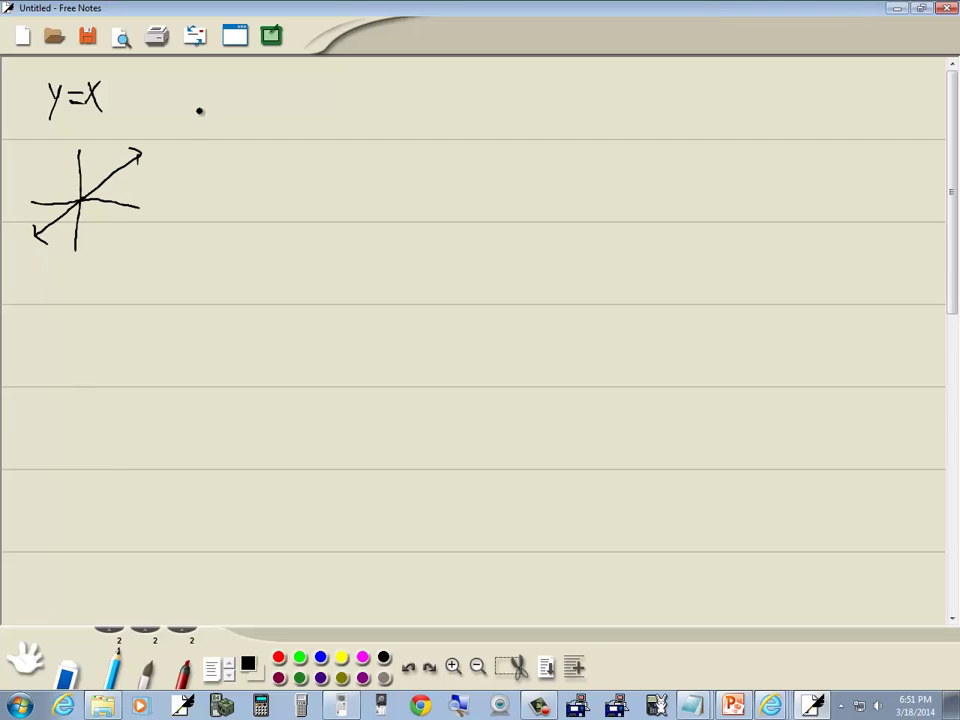
# - Handwrite the equation y=x² beside y=x on the first line of the page
pyautogui.moveTo(190, 97)
pyautogui.mouseDown()
pyautogui.moveTo(190, 127)
pyautogui.moveTo(219, 98)
pyautogui.mouseUp()
pyautogui.moveTo(207, 104); pyautogui.dragTo(236, 107)
pyautogui.moveTo(238, 89)
pyautogui.mouseDown()
pyautogui.moveTo(226, 108)
pyautogui.moveTo(245, 92)
pyautogui.mouseUp()
# - Switch to the HP 39gII calculator, redefine F1(X) as X², and plot it
pyautogui.click(343, 708)
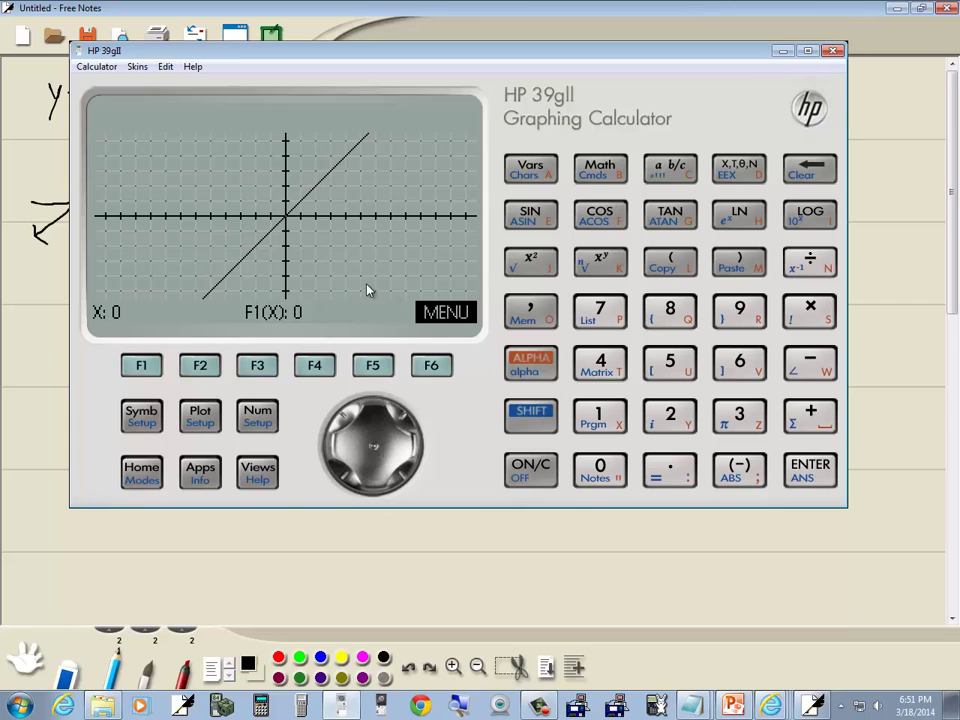
pyautogui.click(141, 419)
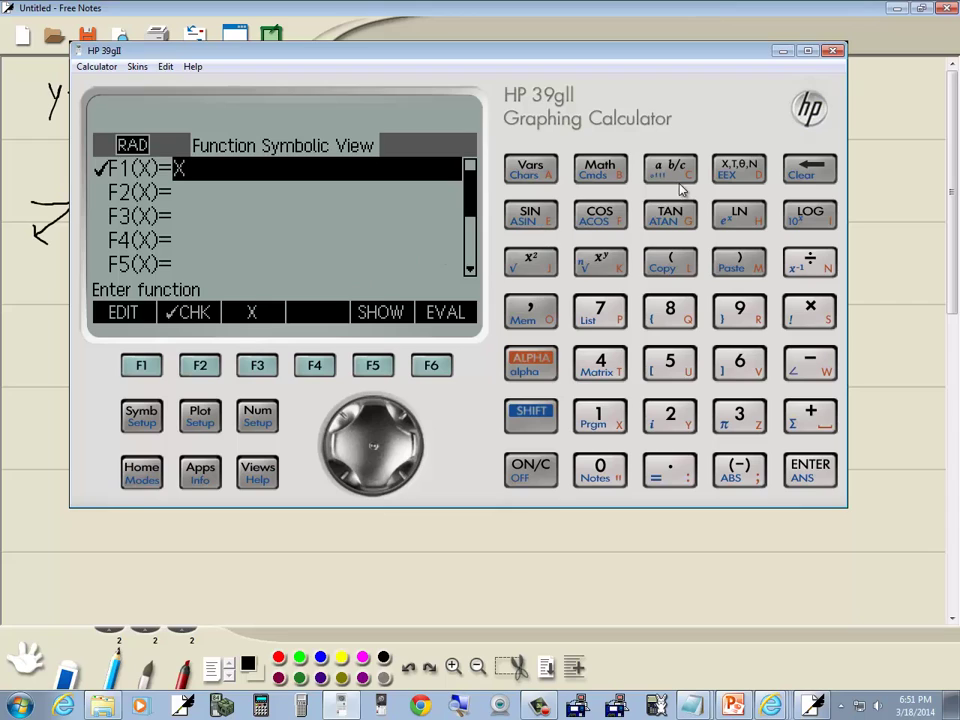
pyautogui.click(740, 172)
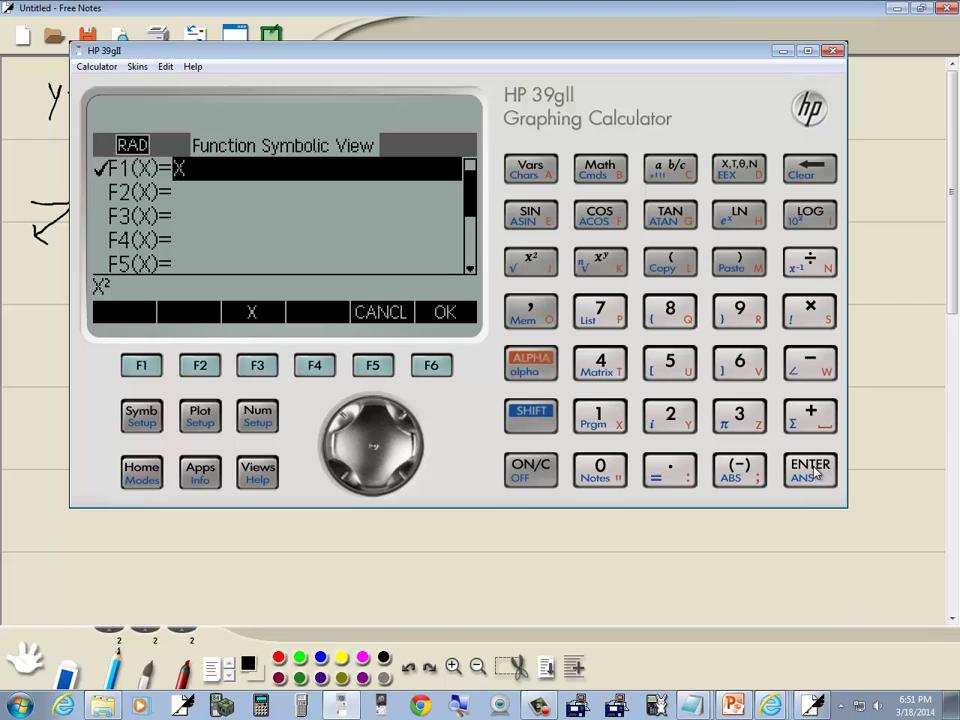
pyautogui.click(810, 470)
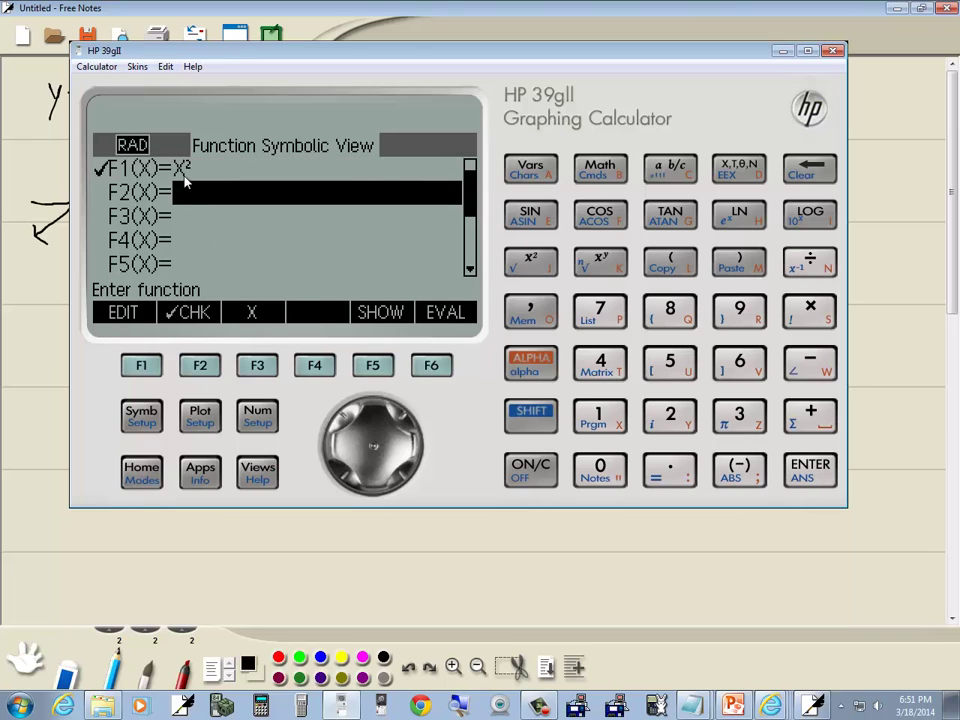
pyautogui.click(201, 416)
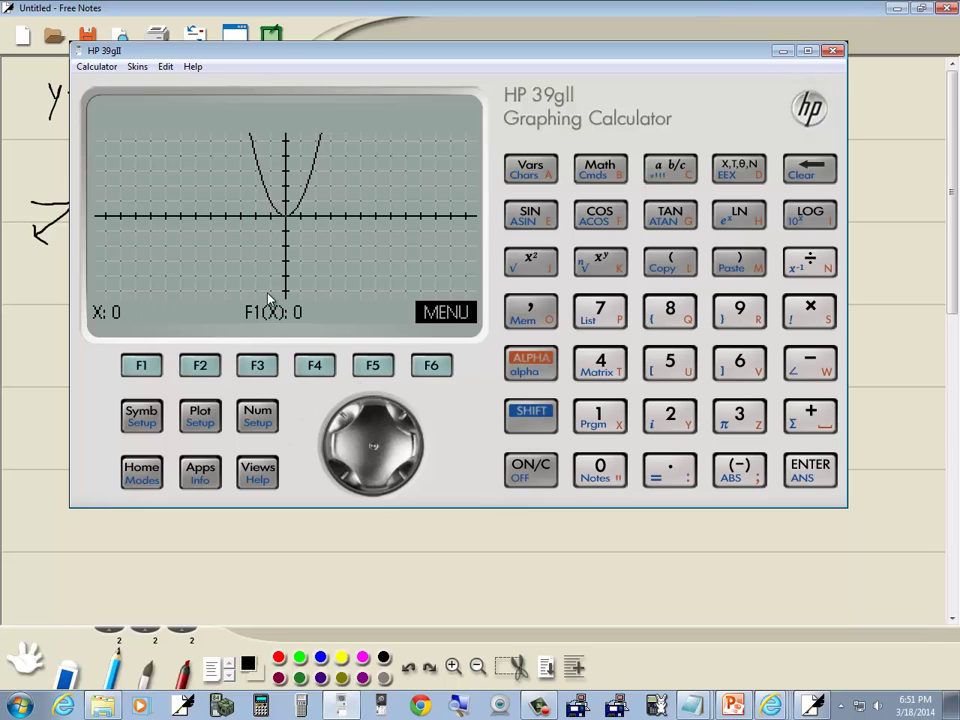
# - Return to Free Notes and sketch axes with an upward-opening parabola from the origin beneath y=x²
pyautogui.click(37, 291)
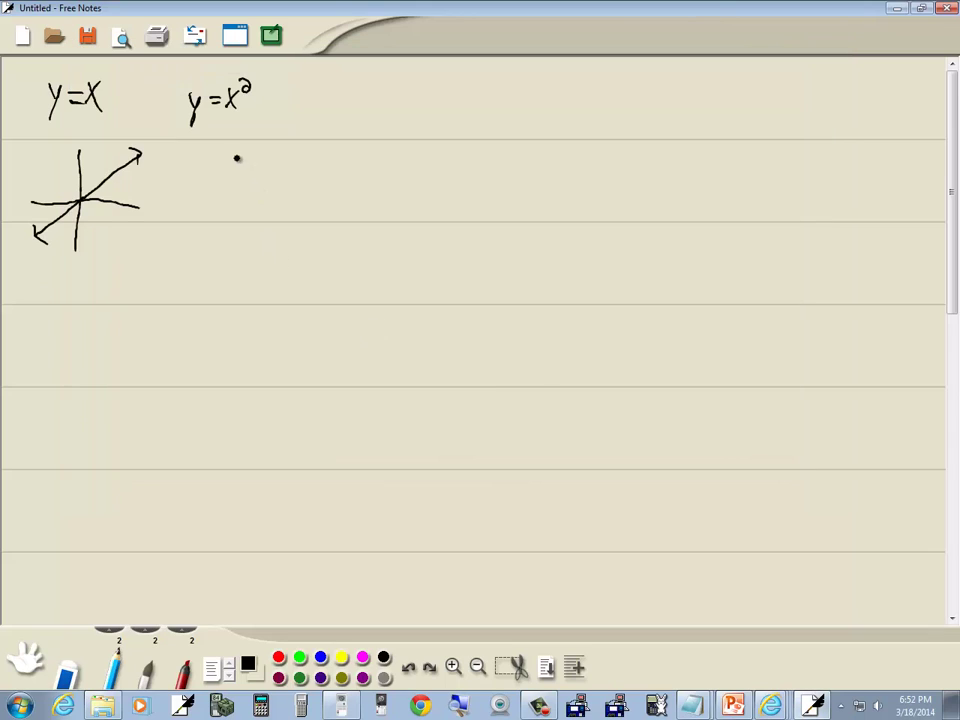
pyautogui.moveTo(230, 148); pyautogui.dragTo(231, 246)
pyautogui.moveTo(181, 206)
pyautogui.mouseDown()
pyautogui.moveTo(286, 208)
pyautogui.moveTo(246, 193)
pyautogui.moveTo(253, 159)
pyautogui.mouseUp()
pyautogui.moveTo(231, 205); pyautogui.dragTo(205, 155)
# - Handwrite y=x³ beside y=x² and add an arrow to its exponent with the note "ANY #"
pyautogui.moveTo(346, 97)
pyautogui.mouseDown()
pyautogui.moveTo(338, 128)
pyautogui.moveTo(341, 108)
pyautogui.moveTo(360, 100)
pyautogui.mouseUp()
pyautogui.moveTo(349, 107); pyautogui.dragTo(386, 117)
pyautogui.moveTo(386, 96)
pyautogui.mouseDown()
pyautogui.moveTo(374, 118)
pyautogui.moveTo(399, 91)
pyautogui.moveTo(394, 100)
pyautogui.mouseUp()
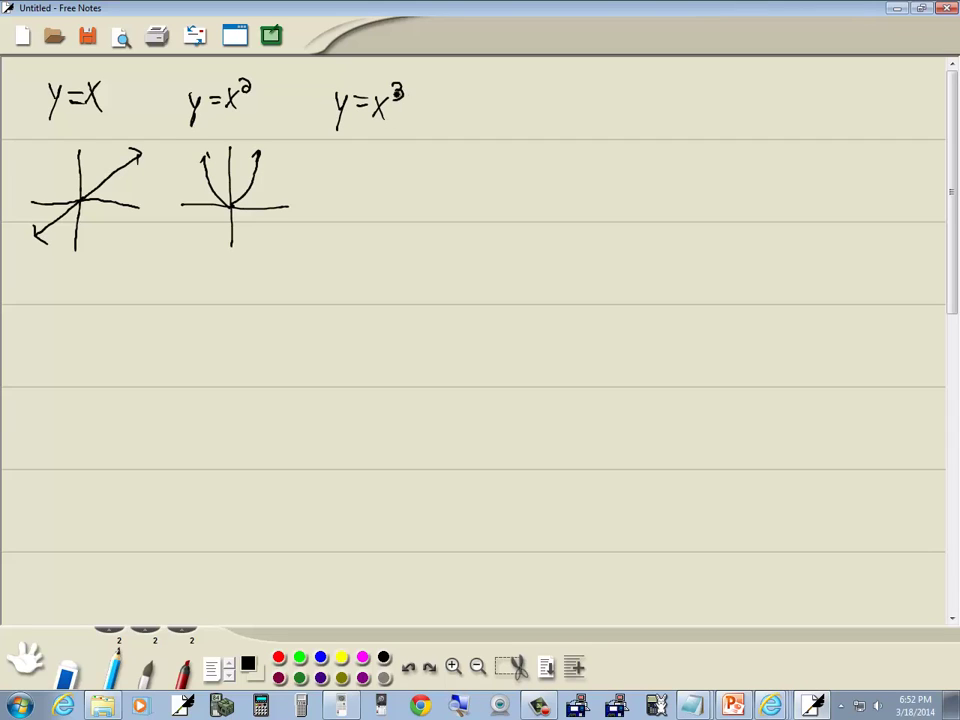
pyautogui.moveTo(447, 78)
pyautogui.mouseDown()
pyautogui.moveTo(418, 87)
pyautogui.moveTo(428, 93)
pyautogui.moveTo(464, 77)
pyautogui.moveTo(469, 92)
pyautogui.moveTo(495, 72)
pyautogui.moveTo(463, 112)
pyautogui.mouseUp()
pyautogui.moveTo(473, 90)
pyautogui.mouseDown()
pyautogui.moveTo(471, 111)
pyautogui.moveTo(478, 96)
pyautogui.mouseUp()
pyautogui.moveTo(459, 105); pyautogui.dragTo(477, 106)
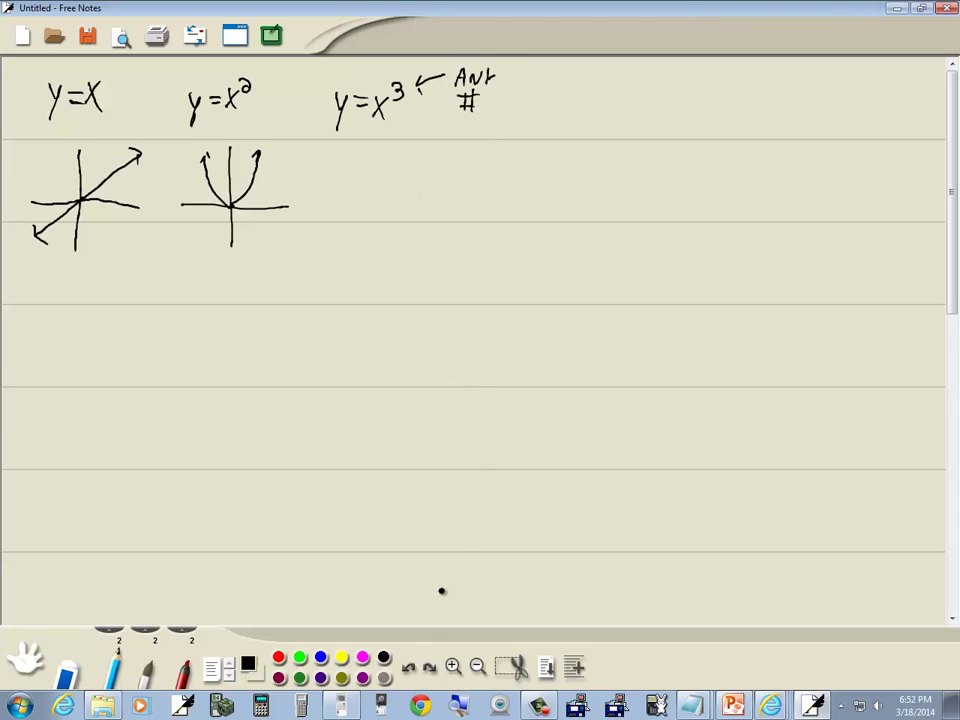
# - Switch to the HP 39gII calculator, redefine F1(X) as X^3, and plot it
pyautogui.click(341, 706)
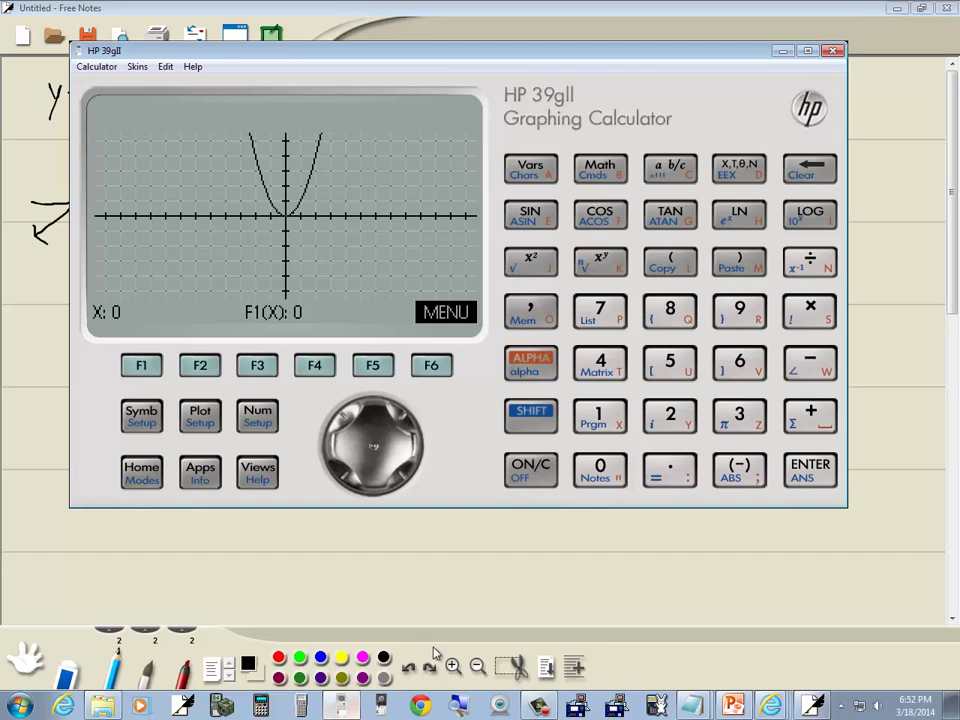
pyautogui.click(141, 417)
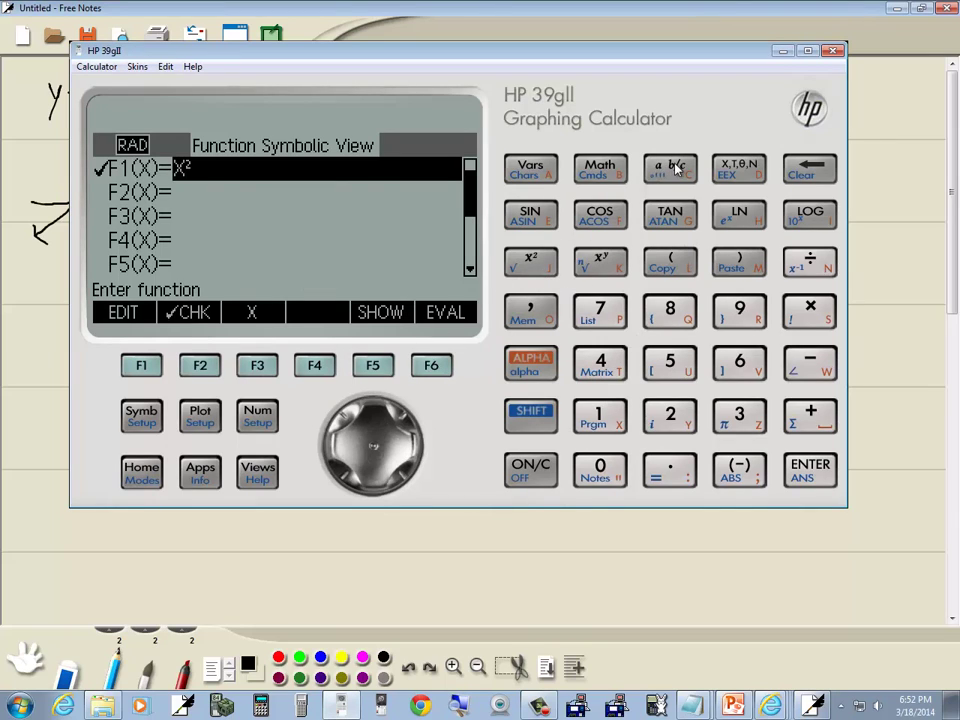
pyautogui.click(738, 170)
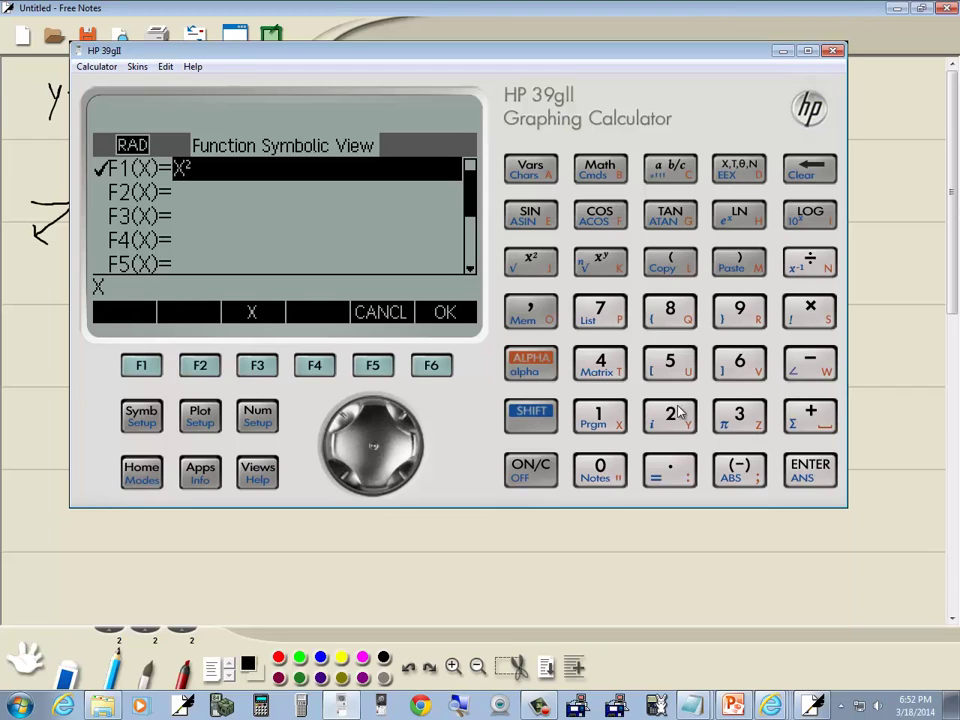
pyautogui.click(601, 261)
pyautogui.click(741, 417)
pyautogui.click(808, 470)
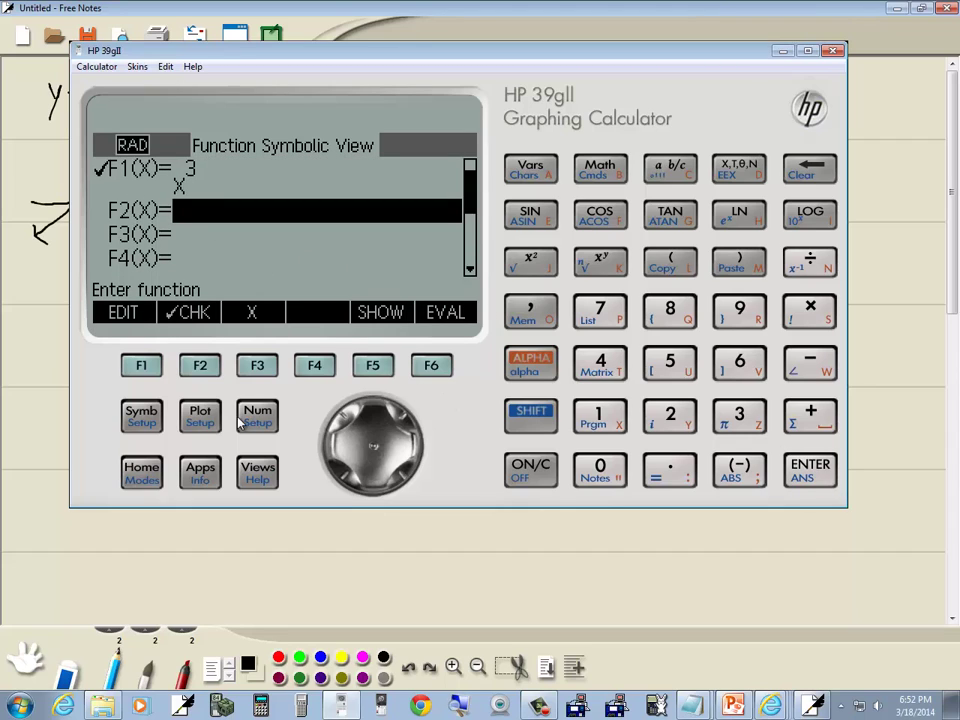
pyautogui.click(203, 418)
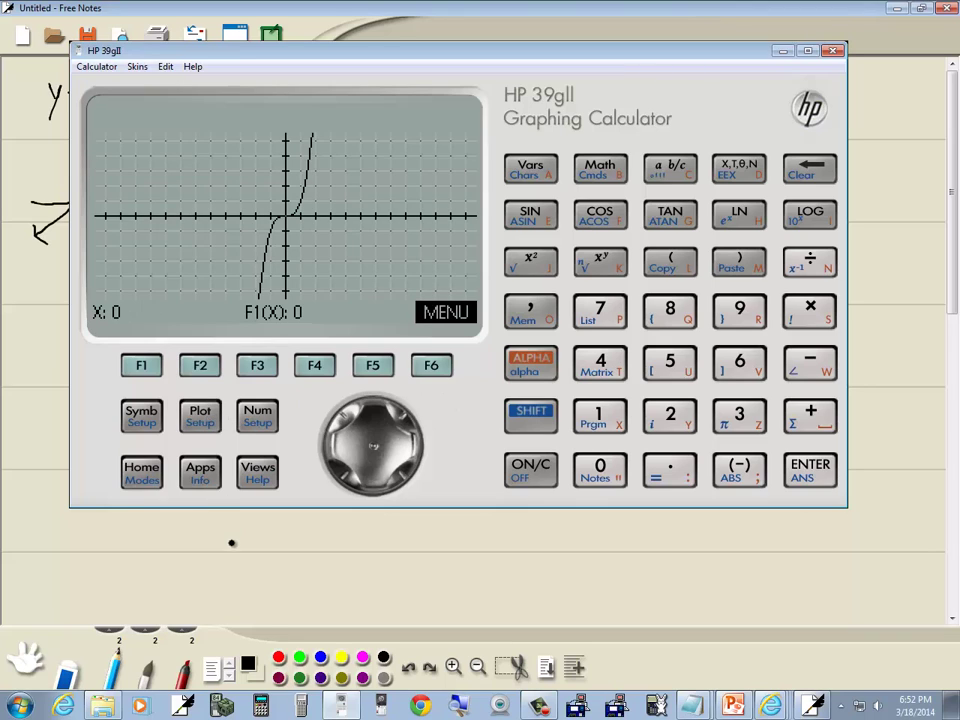
# - Return to Free Notes and sketch axes with a cubic curve through the origin beneath y=x³, adding an arrowhead at its lower end
pyautogui.click(250, 565)
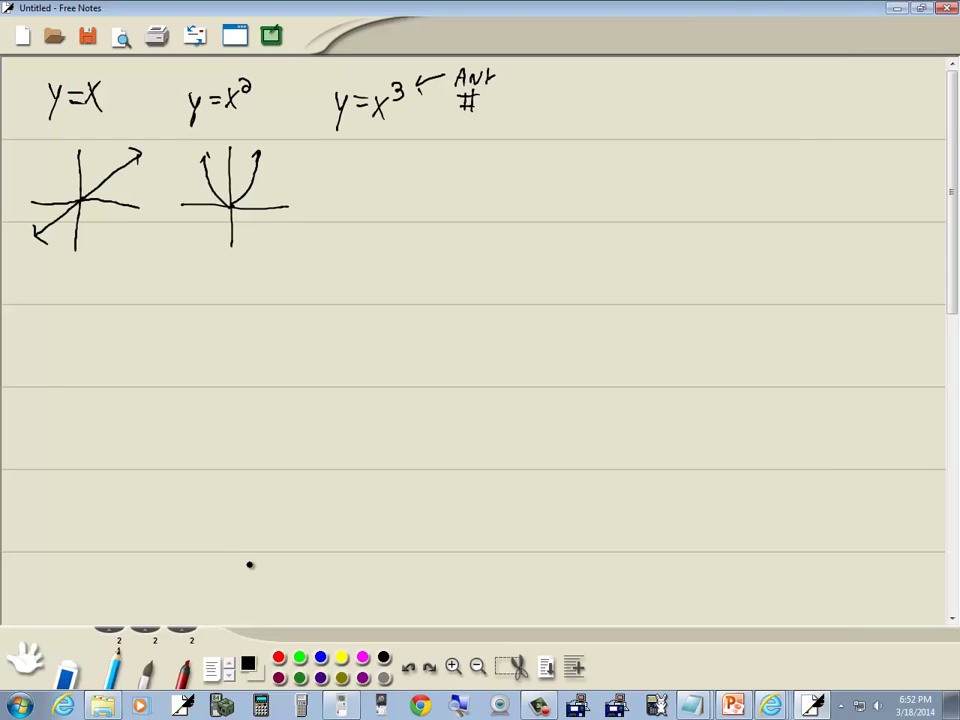
pyautogui.moveTo(394, 152); pyautogui.dragTo(394, 257)
pyautogui.moveTo(341, 210); pyautogui.dragTo(425, 214)
pyautogui.moveTo(365, 244); pyautogui.dragTo(425, 164)
pyautogui.moveTo(360, 238); pyautogui.dragTo(372, 246)
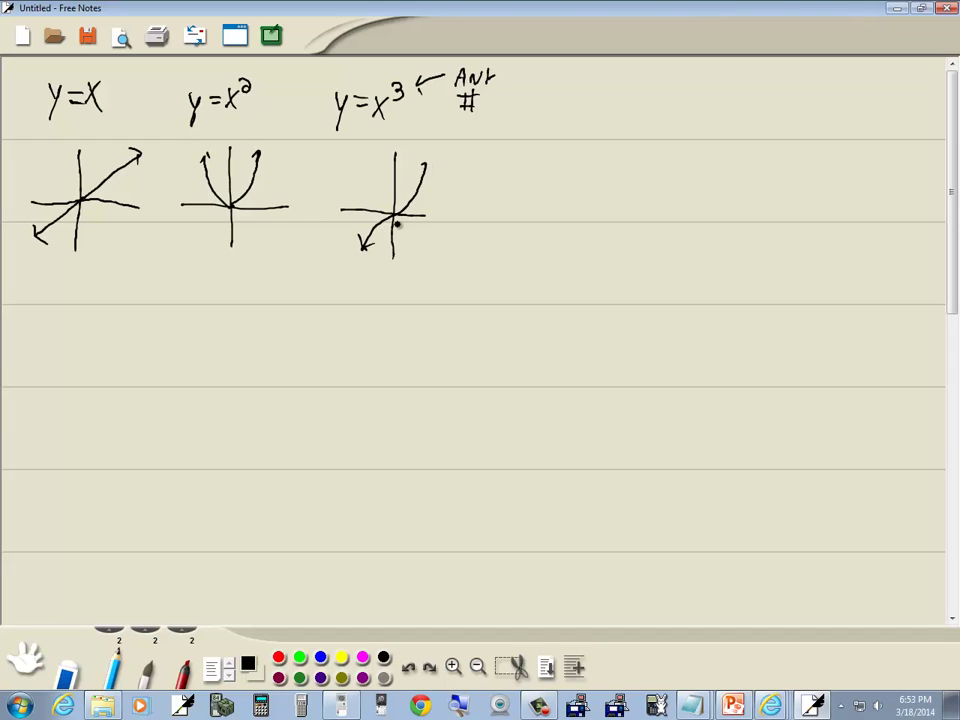
# - Handwrite y=x with exponent 1/2 beside the cubic equation and add an arrow to the exponent with the note "ANY FRACTION"
pyautogui.moveTo(562, 146)
pyautogui.mouseDown()
pyautogui.moveTo(573, 104)
pyautogui.moveTo(570, 124)
pyautogui.moveTo(599, 112)
pyautogui.mouseUp()
pyautogui.moveTo(588, 120)
pyautogui.mouseDown()
pyautogui.moveTo(630, 102)
pyautogui.moveTo(627, 127)
pyautogui.mouseUp()
pyautogui.moveTo(650, 72)
pyautogui.mouseDown()
pyautogui.moveTo(648, 104)
pyautogui.moveTo(684, 91)
pyautogui.mouseUp()
pyautogui.moveTo(675, 85); pyautogui.dragTo(732, 88)
pyautogui.moveTo(721, 81)
pyautogui.mouseDown()
pyautogui.moveTo(762, 72)
pyautogui.moveTo(726, 105)
pyautogui.moveTo(728, 93)
pyautogui.moveTo(739, 105)
pyautogui.moveTo(748, 97)
pyautogui.moveTo(750, 108)
pyautogui.moveTo(793, 107)
pyautogui.mouseUp()
pyautogui.moveTo(803, 99); pyautogui.dragTo(802, 99)
pyautogui.moveTo(809, 107); pyautogui.dragTo(818, 98)
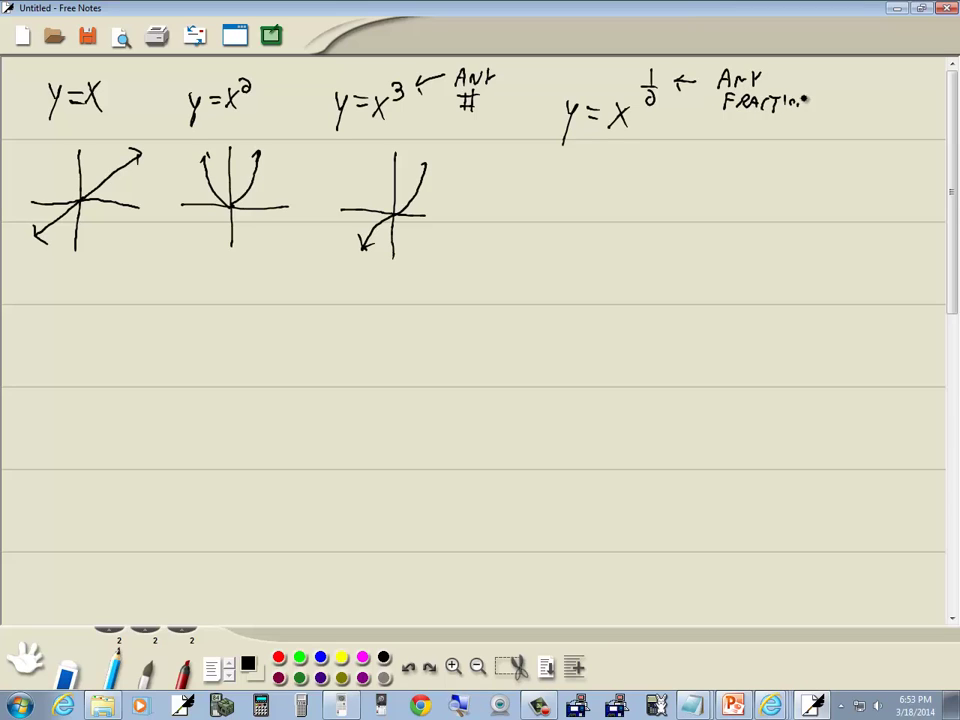
# - Draw red parentheses around the 1/2 exponent and set the pen colour back to black
pyautogui.click(278, 657)
pyautogui.moveTo(637, 86)
pyautogui.mouseDown()
pyautogui.moveTo(645, 104)
pyautogui.moveTo(659, 104)
pyautogui.mouseUp()
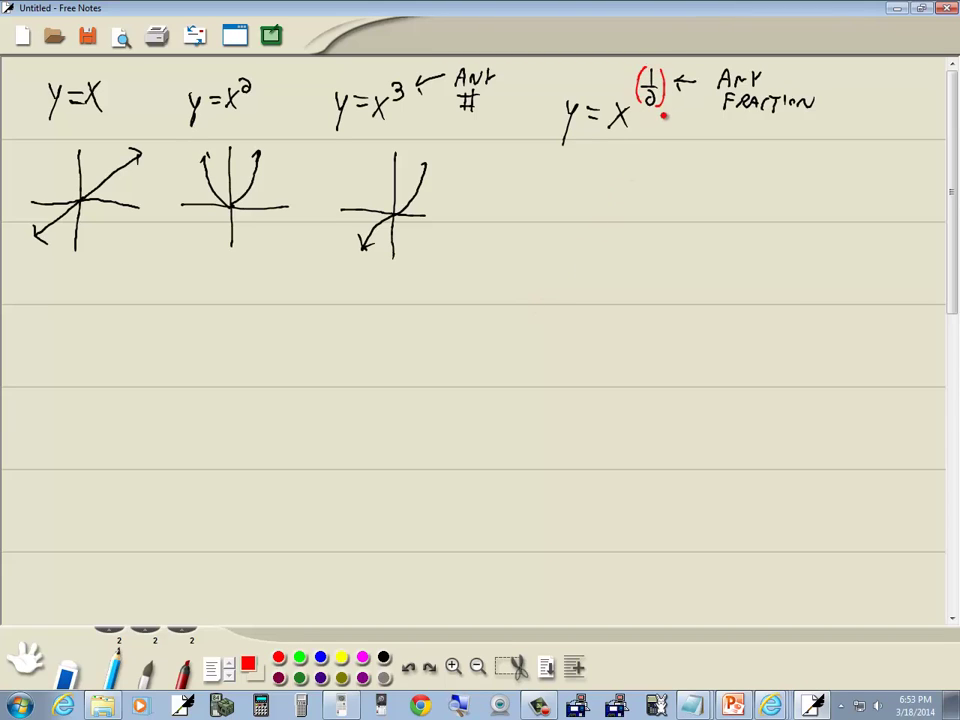
pyautogui.click(384, 657)
# - Switch to the HP 39gII calculator and move its window down to uncover the handwritten equations
pyautogui.moveTo(341, 706)
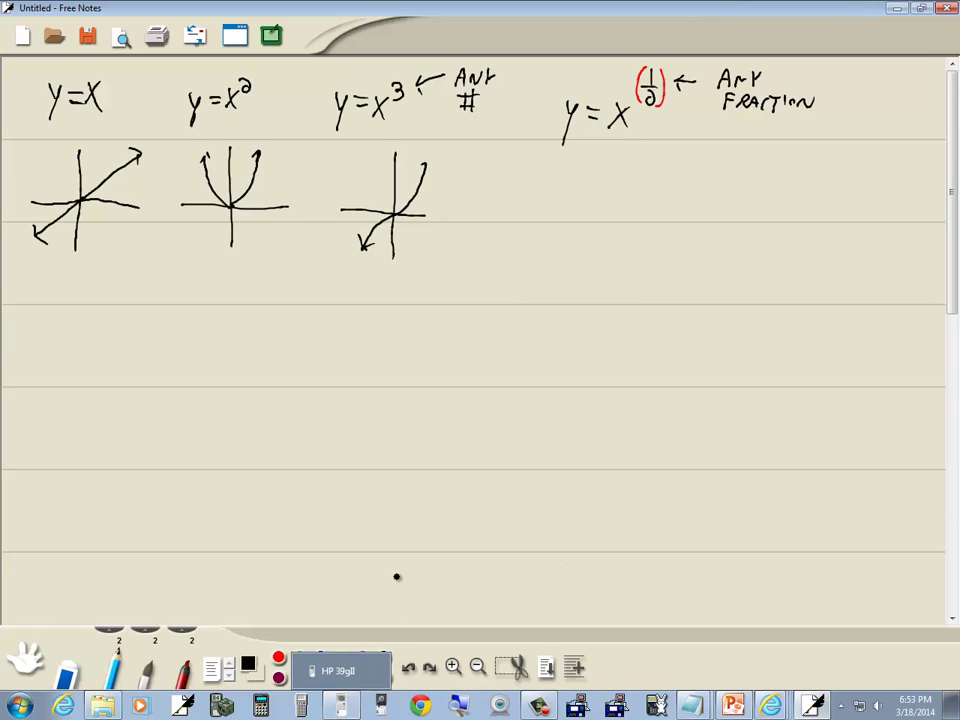
pyautogui.click(341, 706)
pyautogui.moveTo(531, 44); pyautogui.dragTo(547, 169)
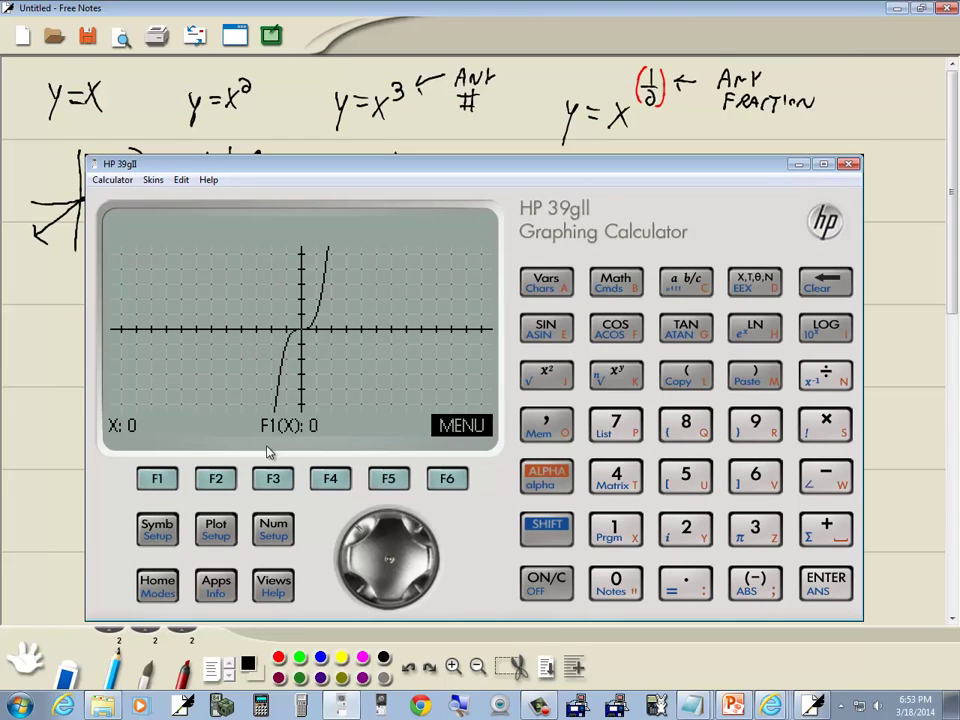
# - Redefine F1(X) as X^(1/2), with the fractional exponent in parentheses, and plot it
pyautogui.click(157, 530)
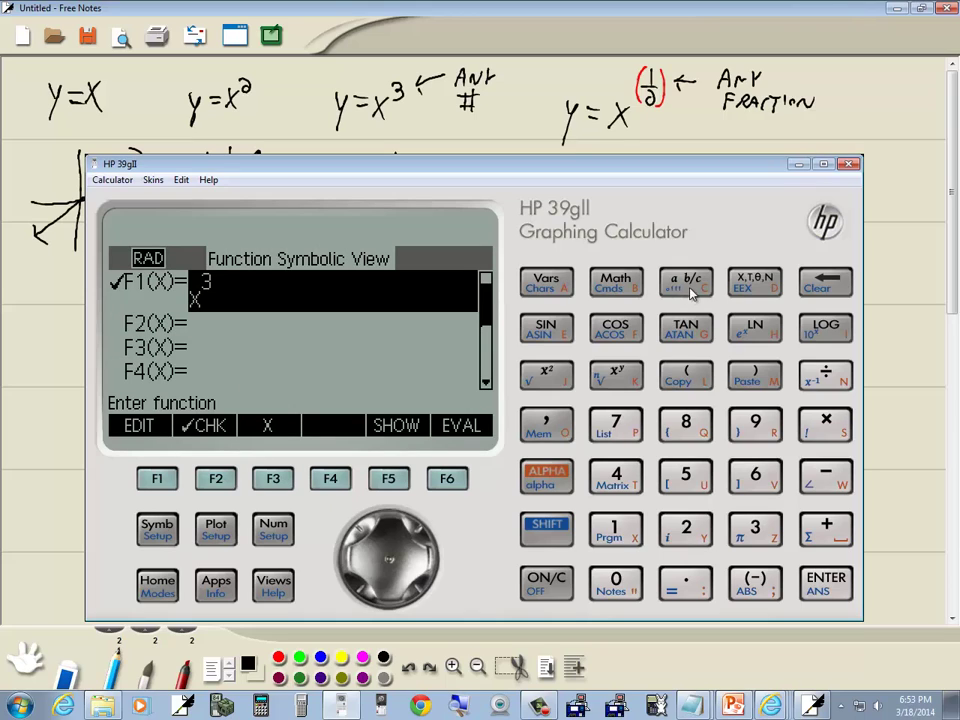
pyautogui.click(754, 280)
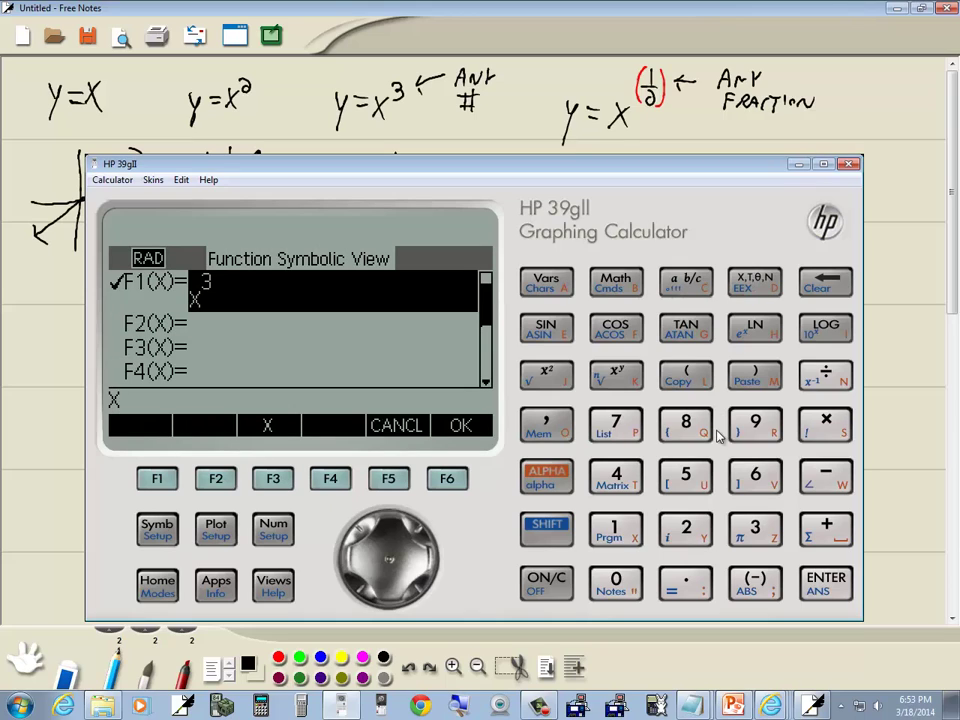
pyautogui.click(616, 372)
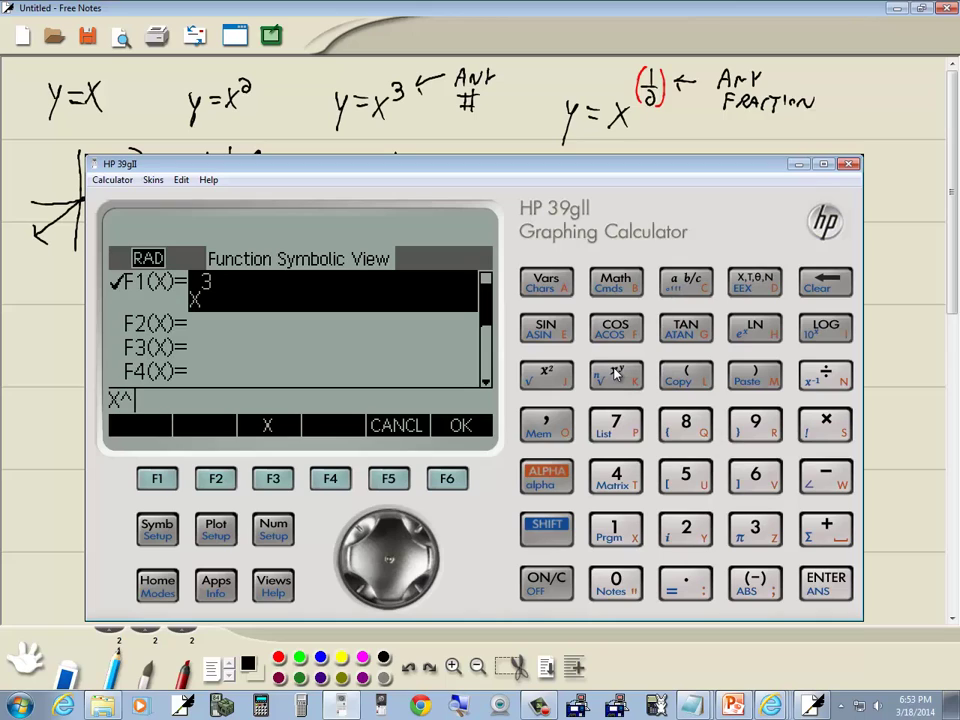
pyautogui.click(686, 372)
pyautogui.click(617, 530)
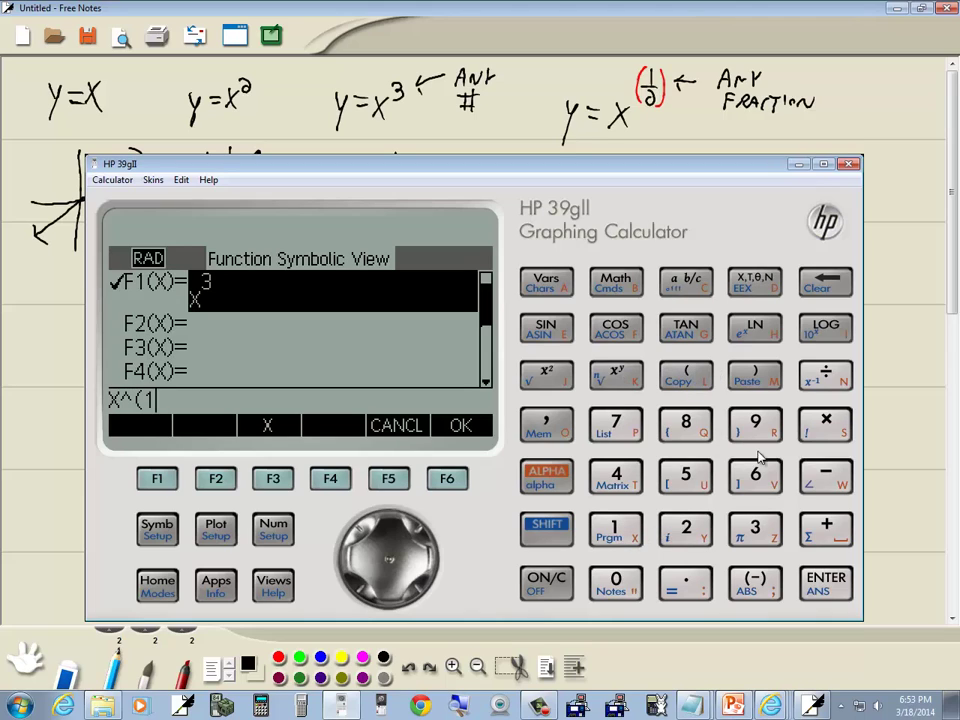
pyautogui.click(826, 372)
pyautogui.click(695, 530)
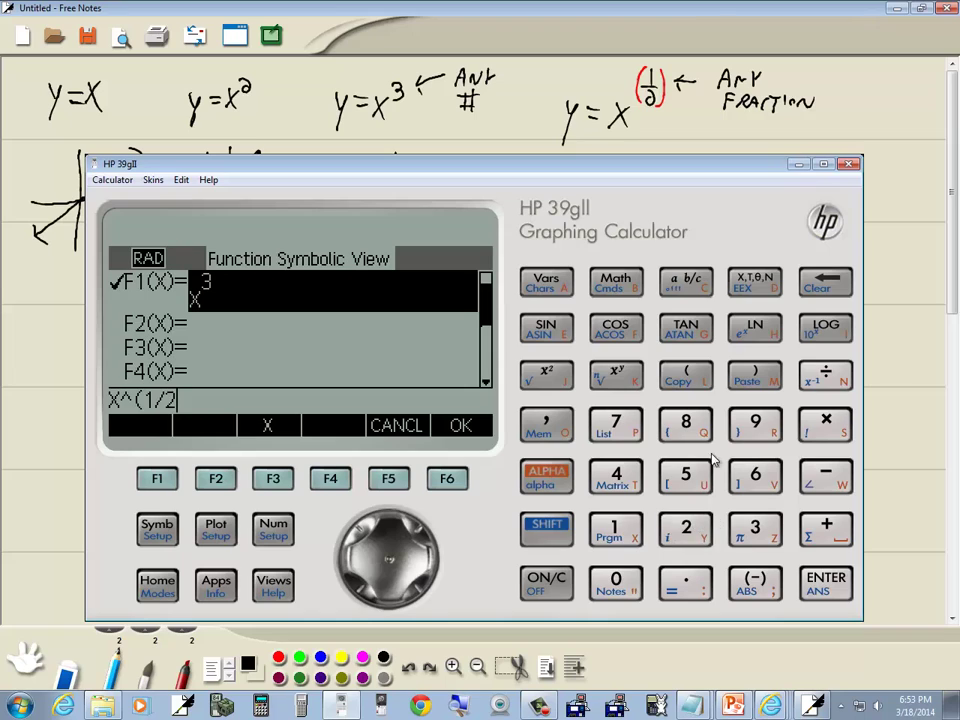
pyautogui.click(755, 376)
pyautogui.press('Return')
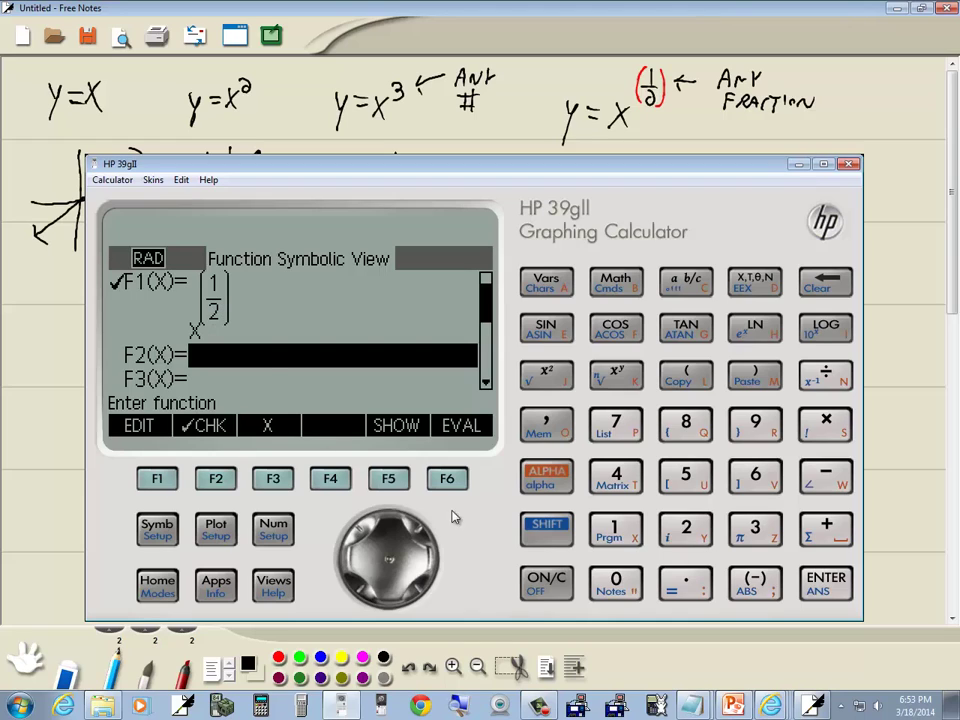
pyautogui.click(215, 527)
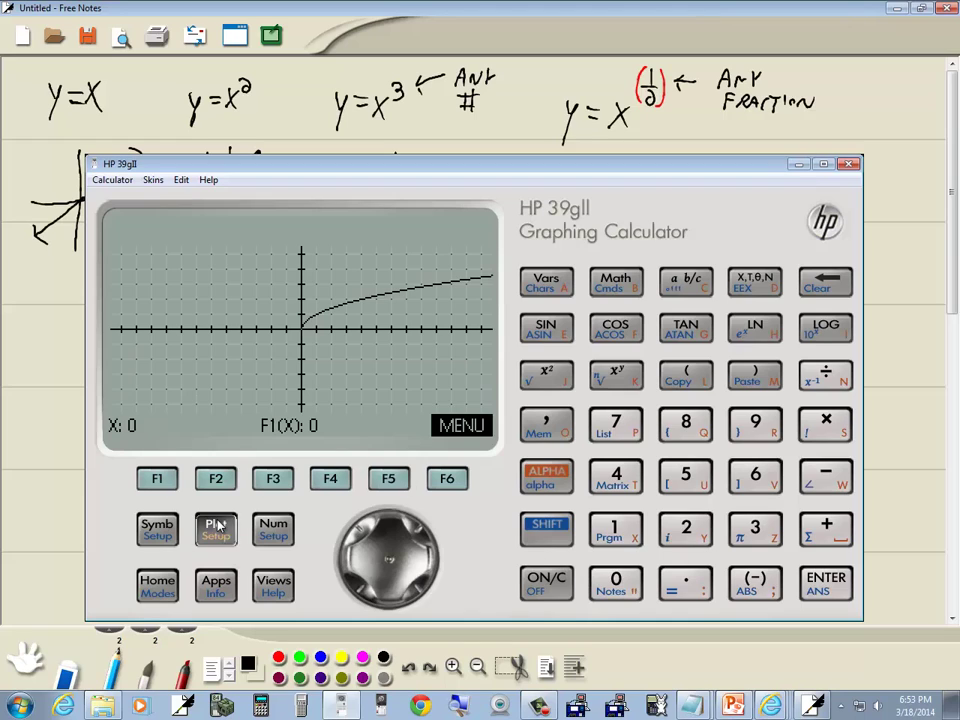
# - Return to Free Notes and sketch axes with the square-root-shaped curve, ending in an arrow, below the y=x^(1/2) equation
pyautogui.click(709, 131)
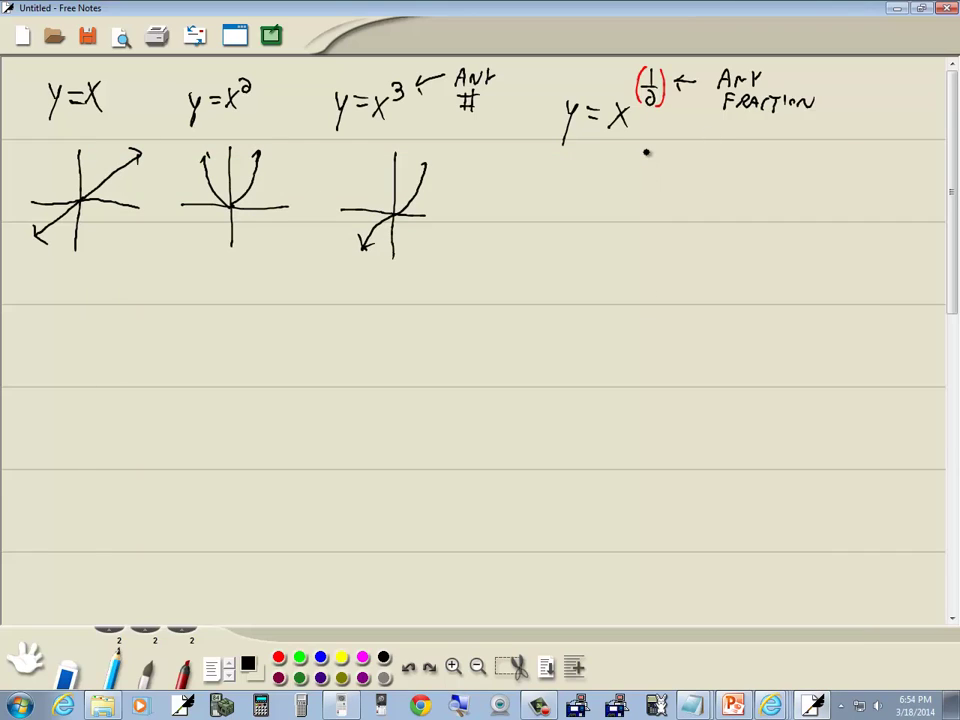
pyautogui.moveTo(643, 147); pyautogui.dragTo(643, 255)
pyautogui.moveTo(589, 199); pyautogui.dragTo(717, 211)
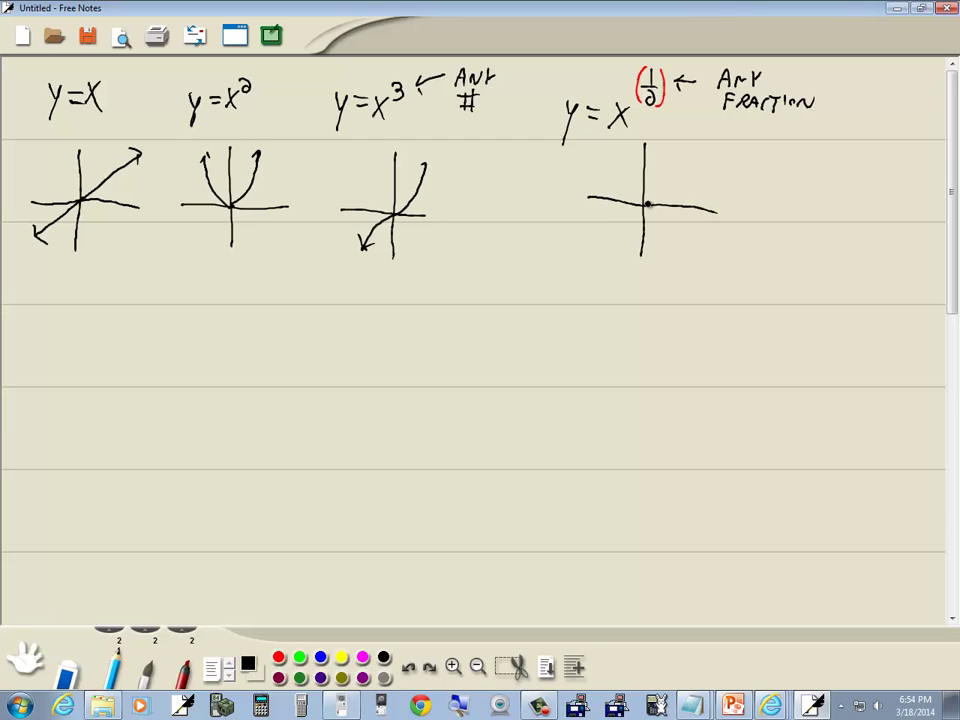
pyautogui.moveTo(648, 198)
pyautogui.mouseDown()
pyautogui.moveTo(724, 176)
pyautogui.moveTo(726, 189)
pyautogui.mouseUp()
# - Switch to the HP 39gII calculator, redefine F1(X) as X^1/2 without parentheses around the exponent, and plot it
pyautogui.click(341, 706)
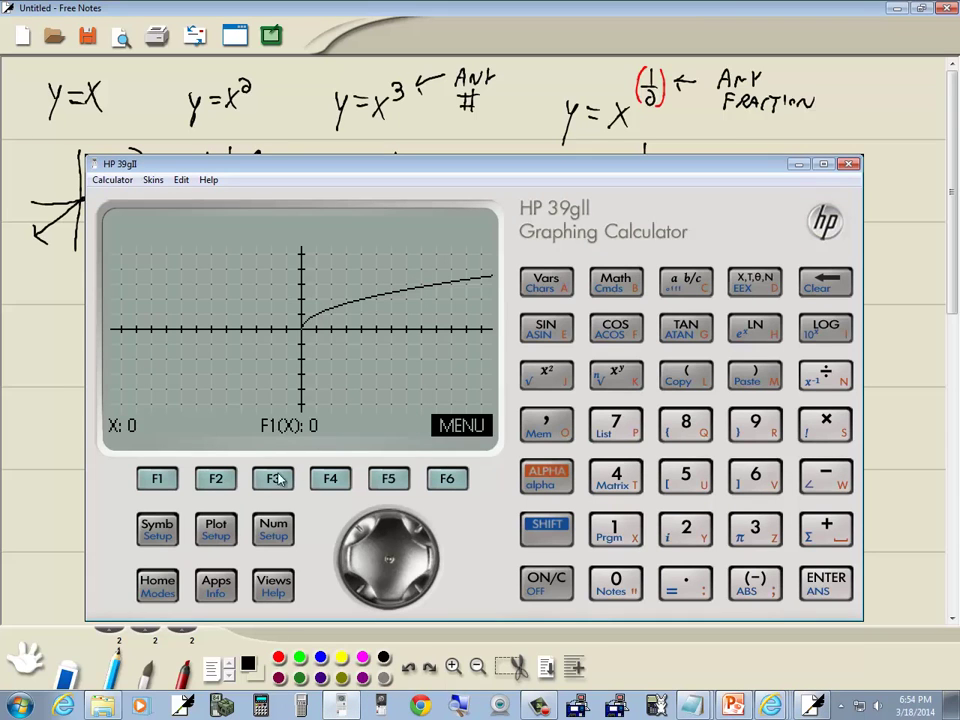
pyautogui.click(157, 526)
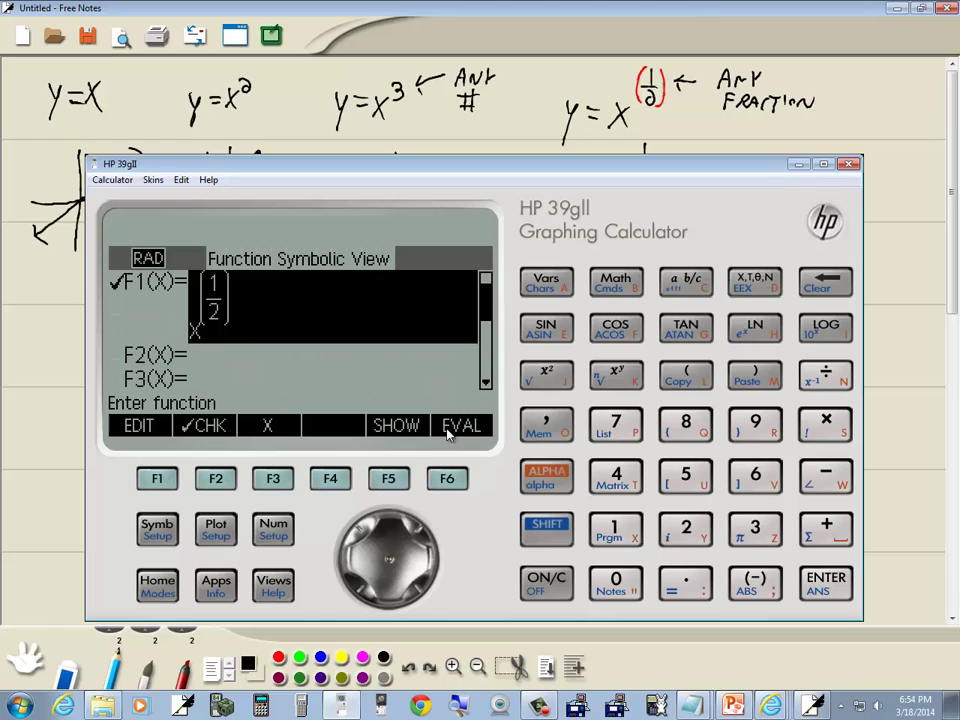
pyautogui.click(755, 283)
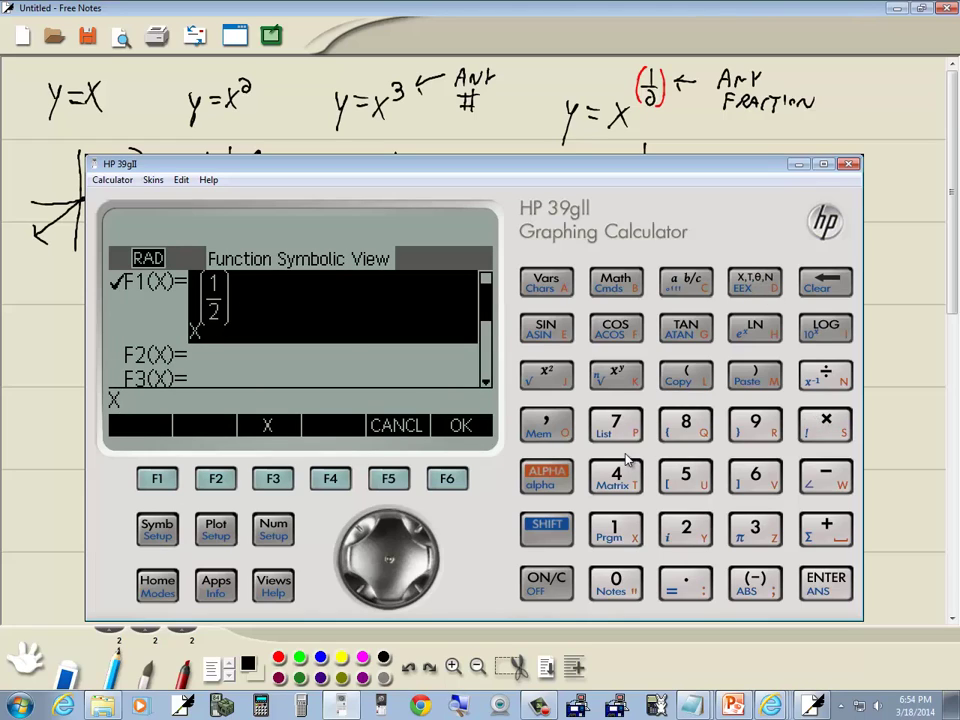
pyautogui.click(615, 374)
pyautogui.click(636, 541)
pyautogui.write('/2')
pyautogui.click(812, 583)
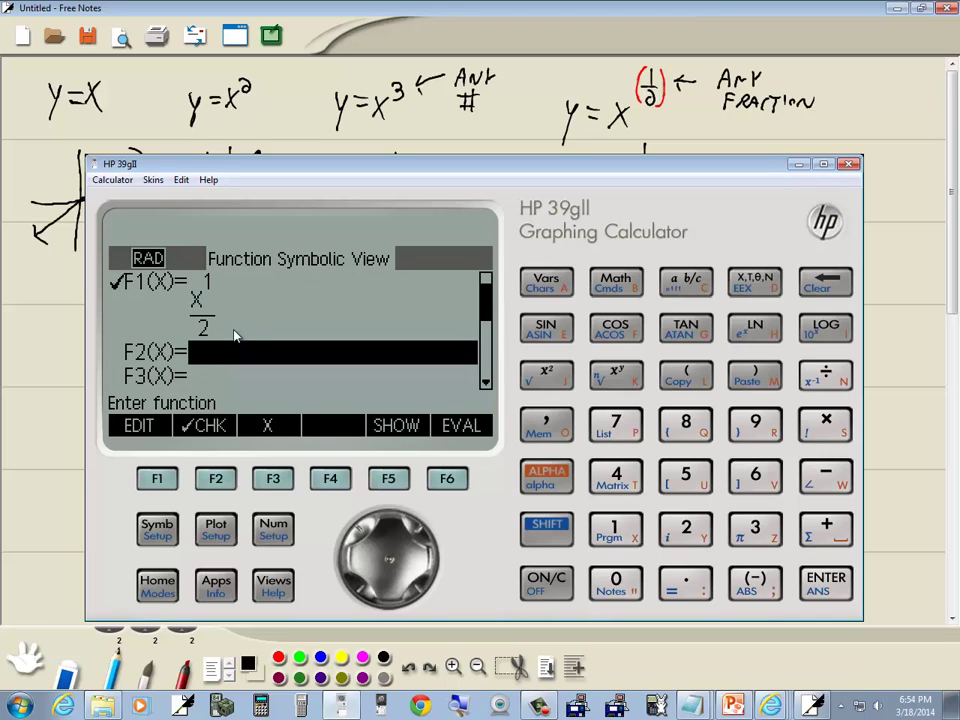
pyautogui.click(214, 520)
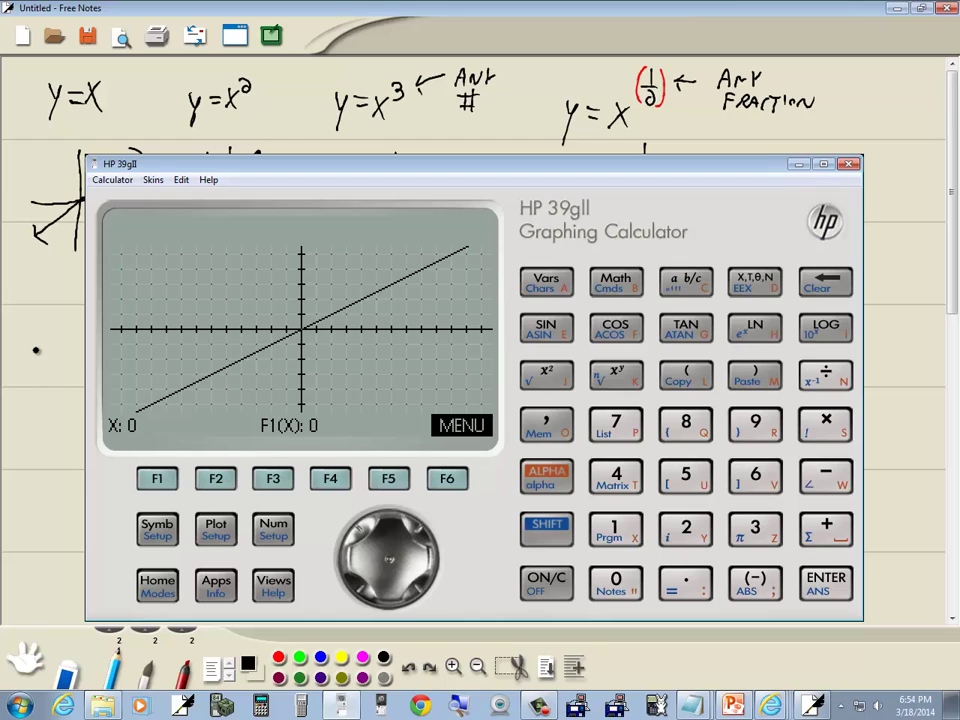
# - Return to Free Notes and handwrite y=√x below the y=x graph sketch
pyautogui.click(40, 350)
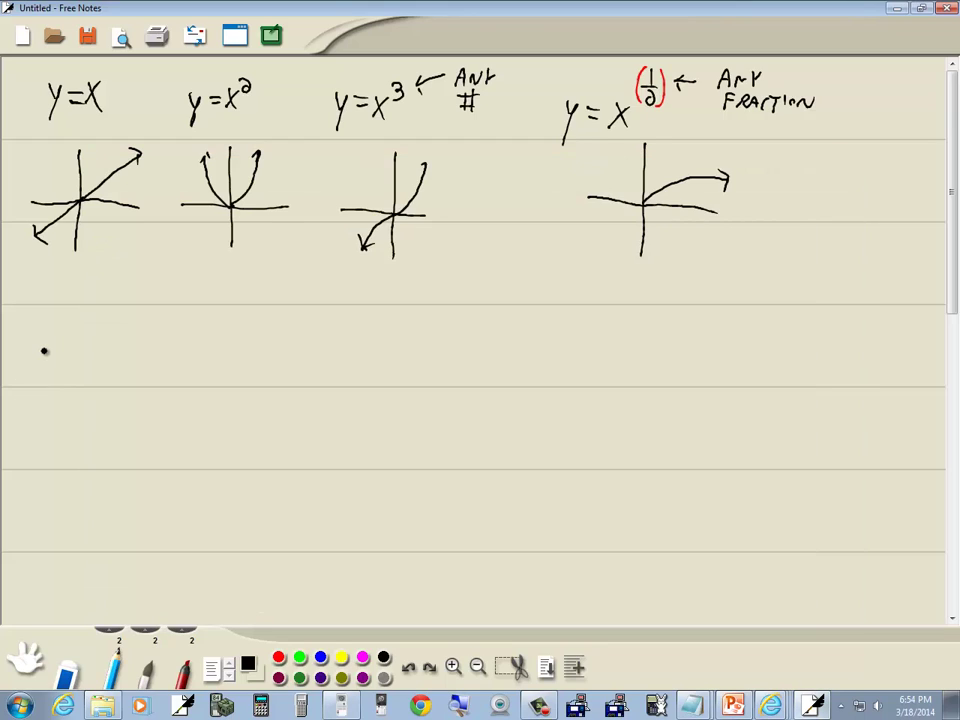
pyautogui.moveTo(31, 326)
pyautogui.mouseDown()
pyautogui.moveTo(43, 292)
pyautogui.moveTo(35, 286)
pyautogui.moveTo(64, 295)
pyautogui.mouseUp()
pyautogui.moveTo(53, 307); pyautogui.dragTo(108, 282)
pyautogui.moveTo(98, 288)
pyautogui.mouseDown()
pyautogui.moveTo(86, 306)
pyautogui.moveTo(100, 305)
pyautogui.mouseUp()
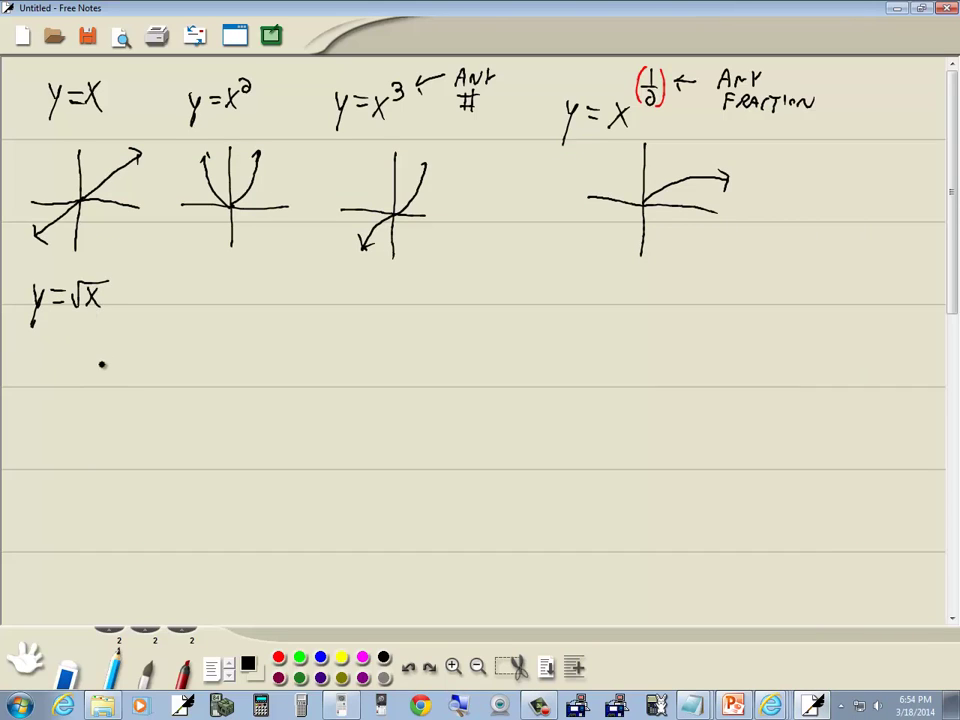
# - Switch to the HP 39gII calculator, redefine F1(X) as √(X) and plot it
pyautogui.click(340, 706)
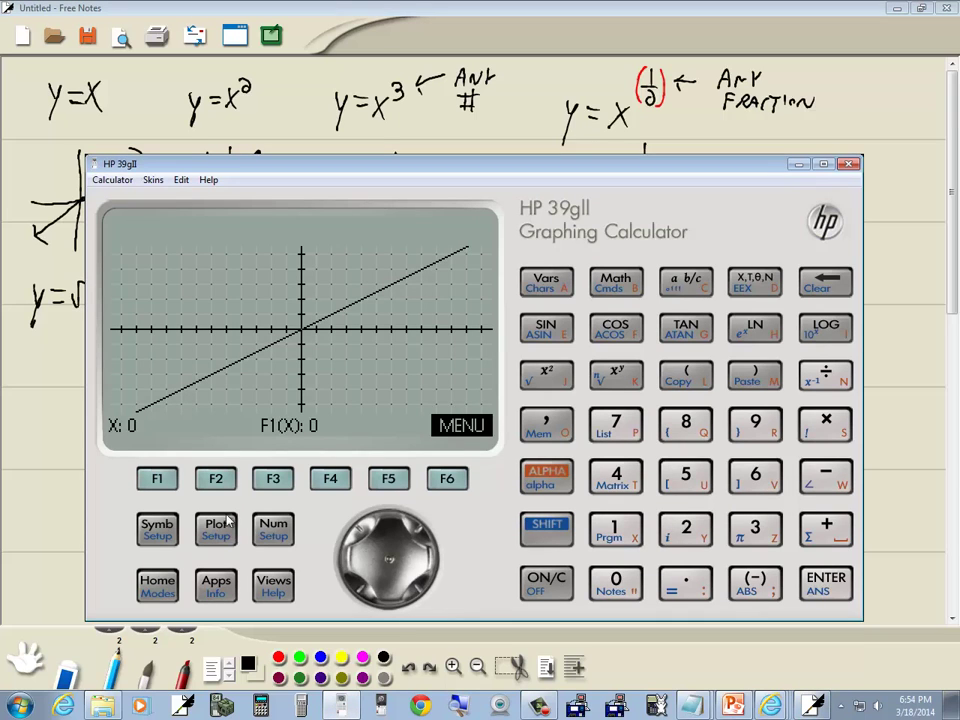
pyautogui.click(156, 524)
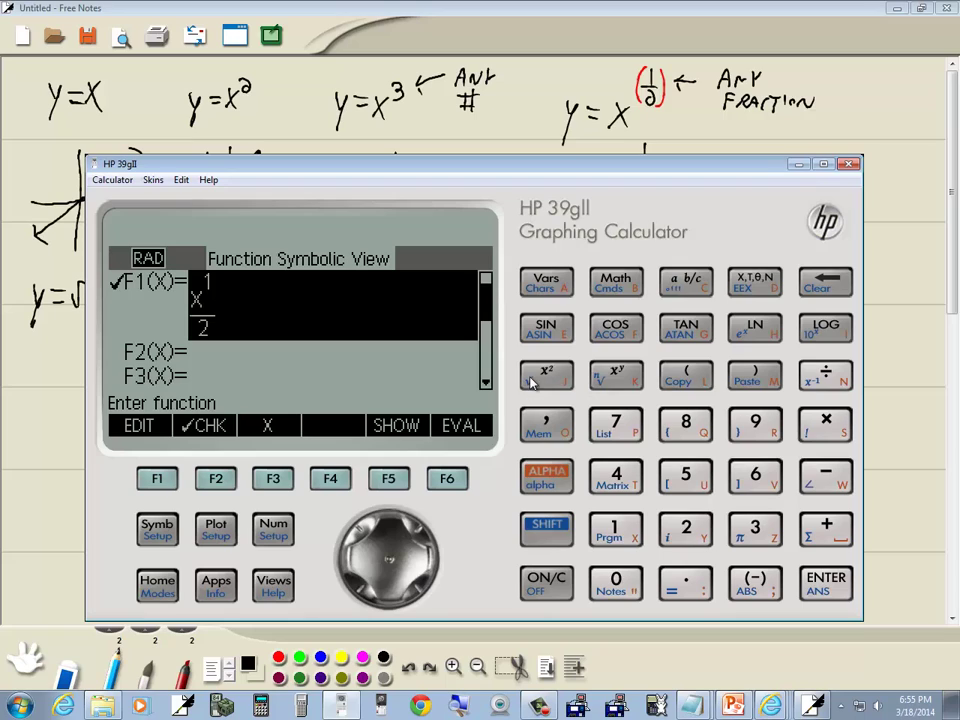
pyautogui.click(547, 528)
pyautogui.click(545, 374)
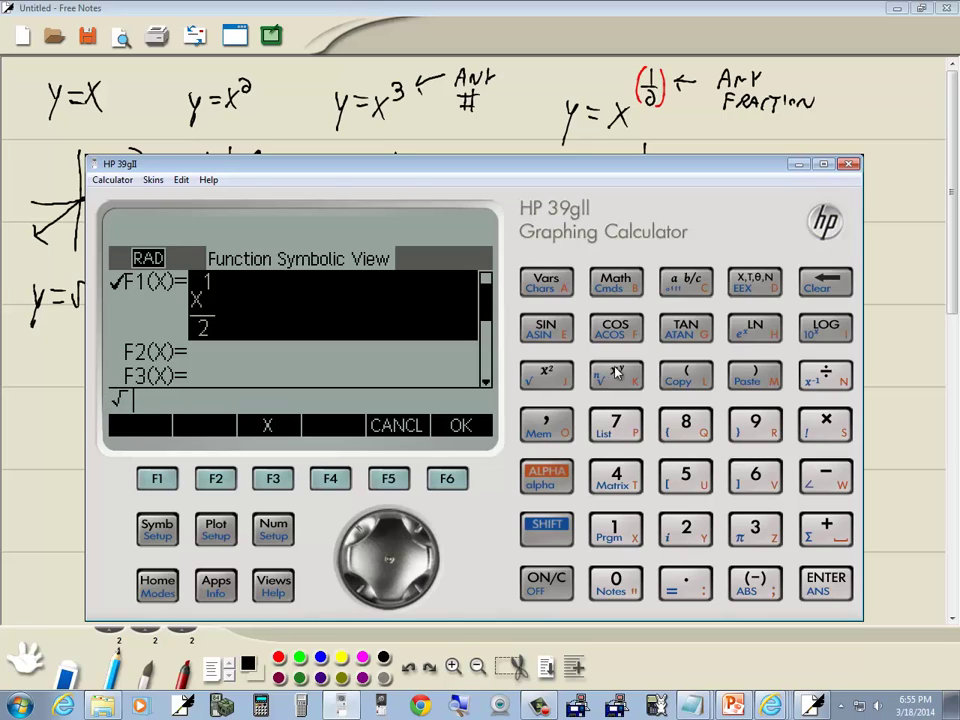
pyautogui.click(689, 374)
pyautogui.click(755, 281)
pyautogui.click(753, 373)
pyautogui.click(828, 586)
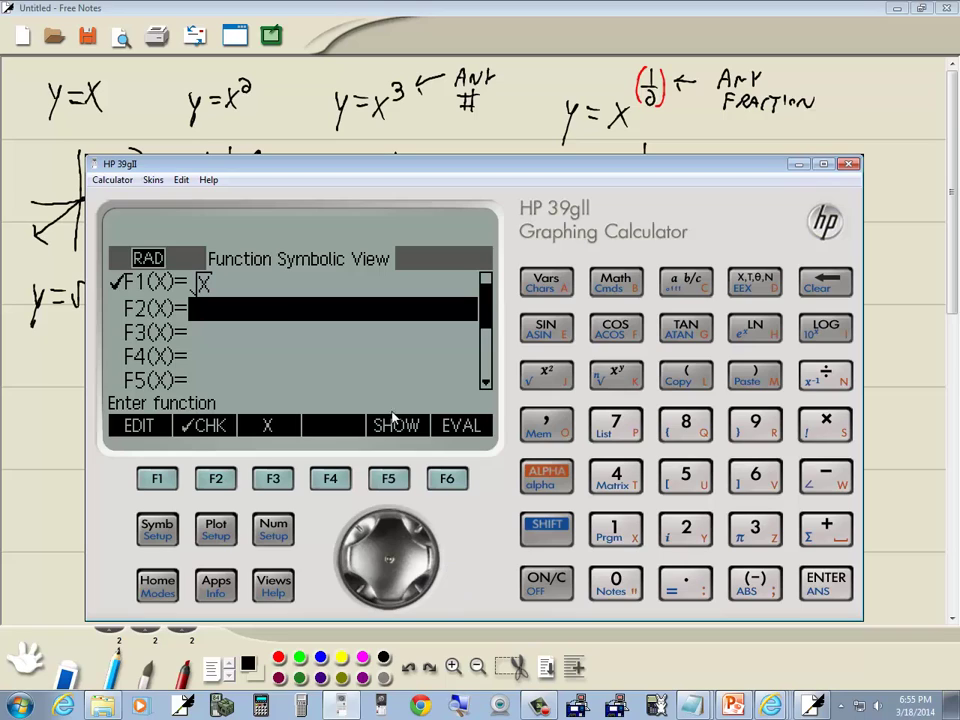
pyautogui.click(215, 530)
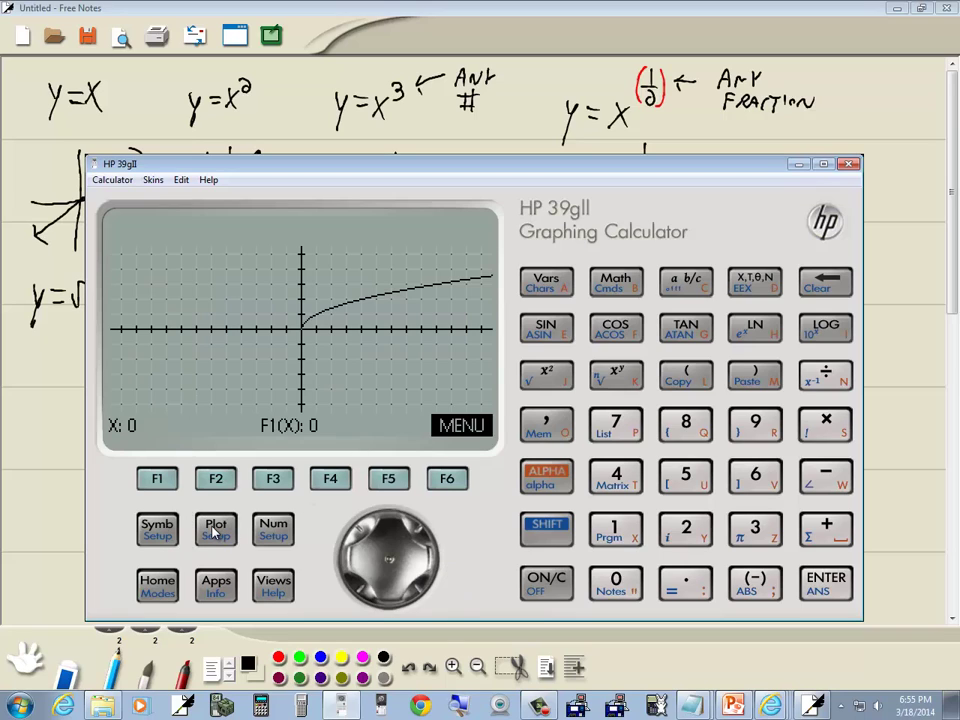
# - Return to Free Notes and sketch axes with a curve rising from the origin, ending in an arrow, below y=√x
pyautogui.click(63, 447)
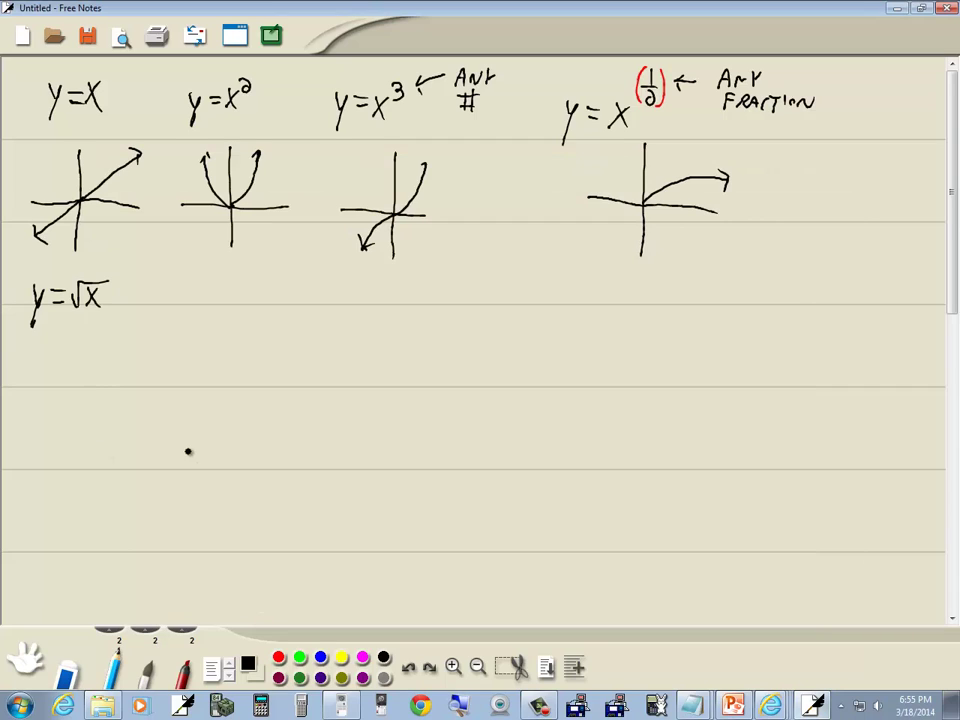
pyautogui.moveTo(75, 333); pyautogui.dragTo(75, 428)
pyautogui.moveTo(26, 390); pyautogui.dragTo(135, 390)
pyautogui.moveTo(75, 388)
pyautogui.mouseDown()
pyautogui.moveTo(111, 364)
pyautogui.moveTo(160, 358)
pyautogui.mouseUp()
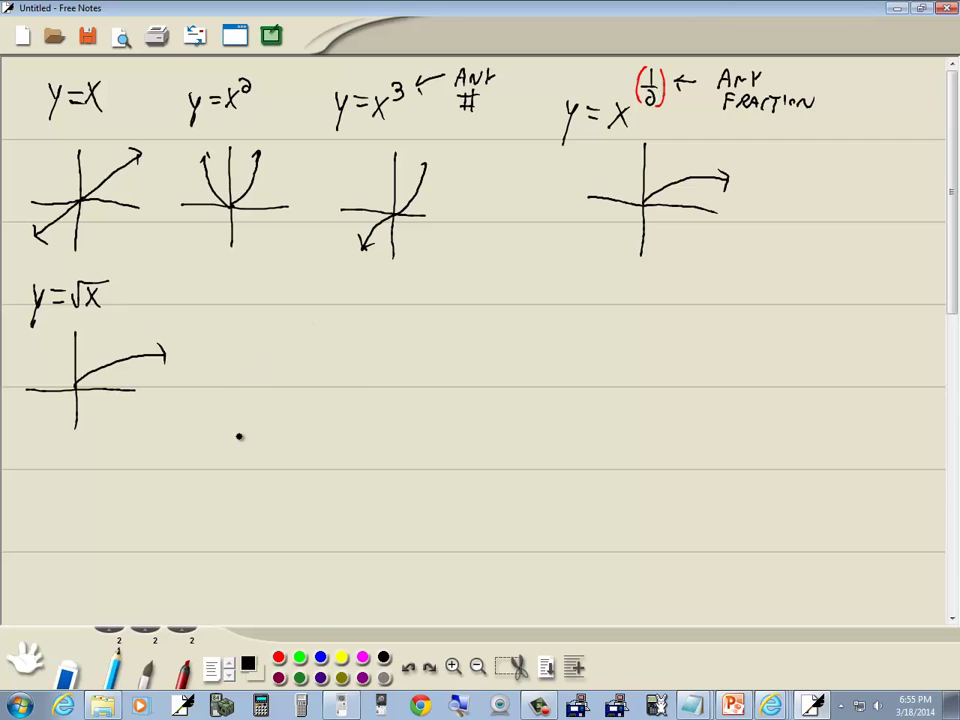
# - Switch to the HP 39gII calculator and redefine F1(X) as √X-2 without parentheses after the root
pyautogui.click(341, 707)
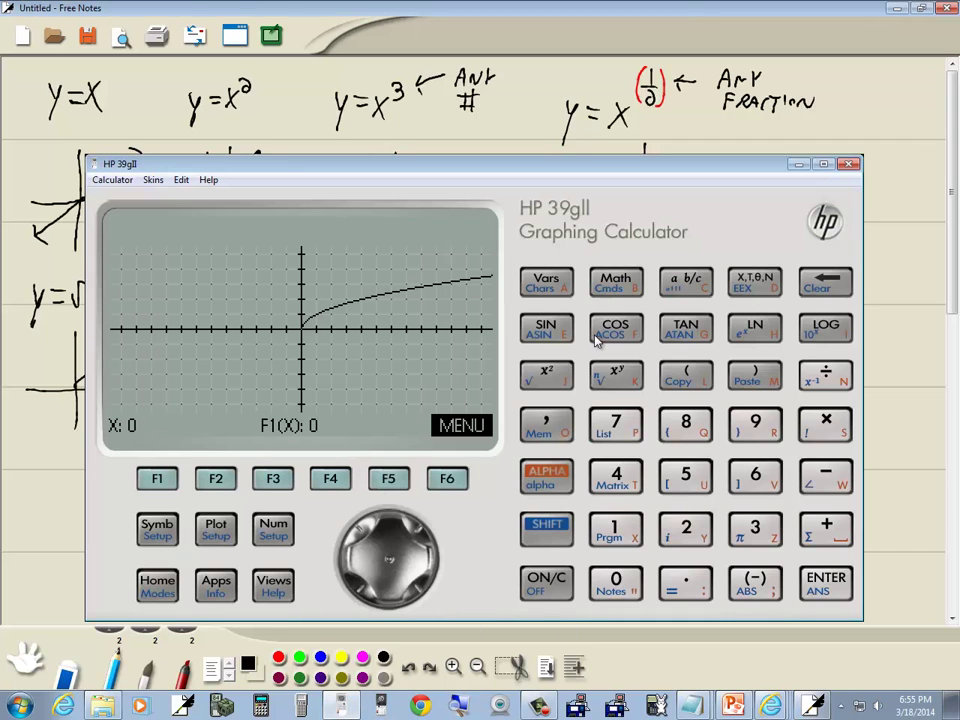
pyautogui.click(157, 530)
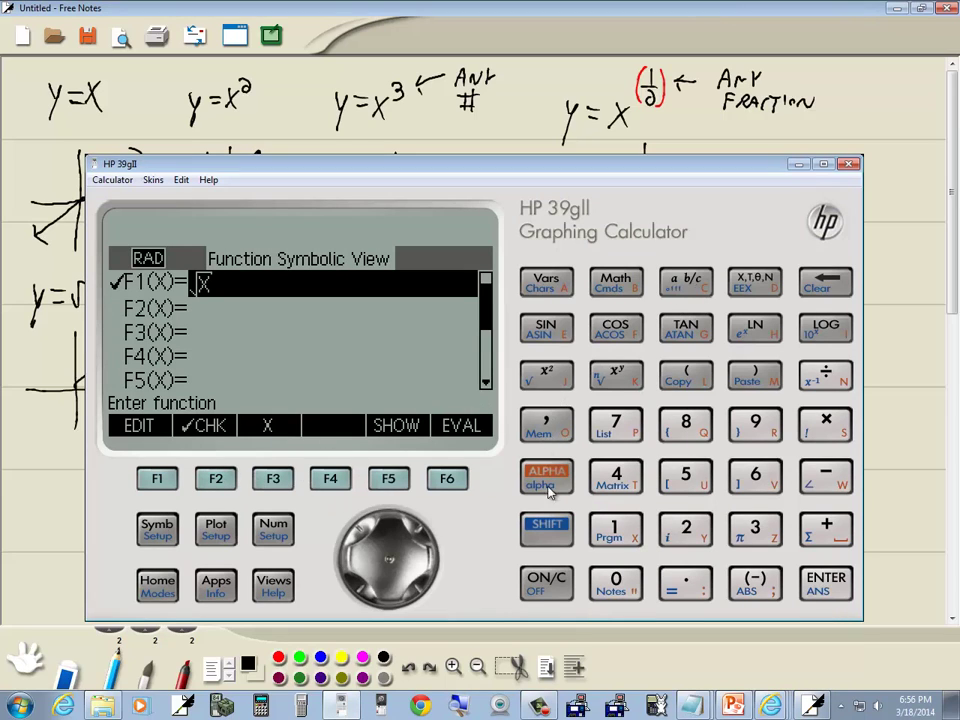
pyautogui.click(543, 537)
pyautogui.click(546, 375)
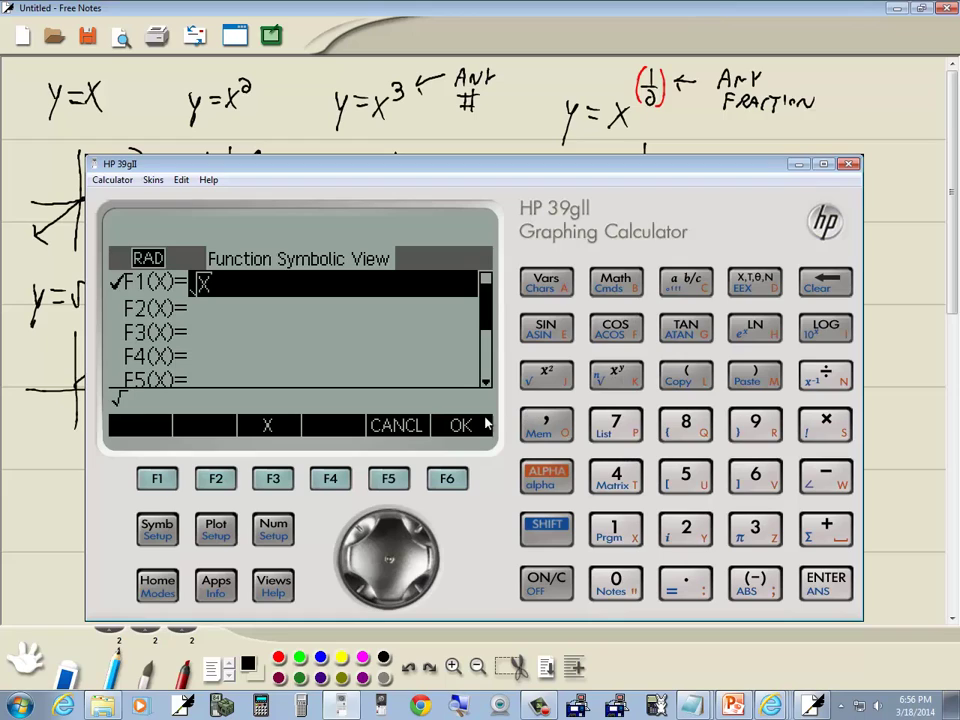
pyautogui.click(760, 284)
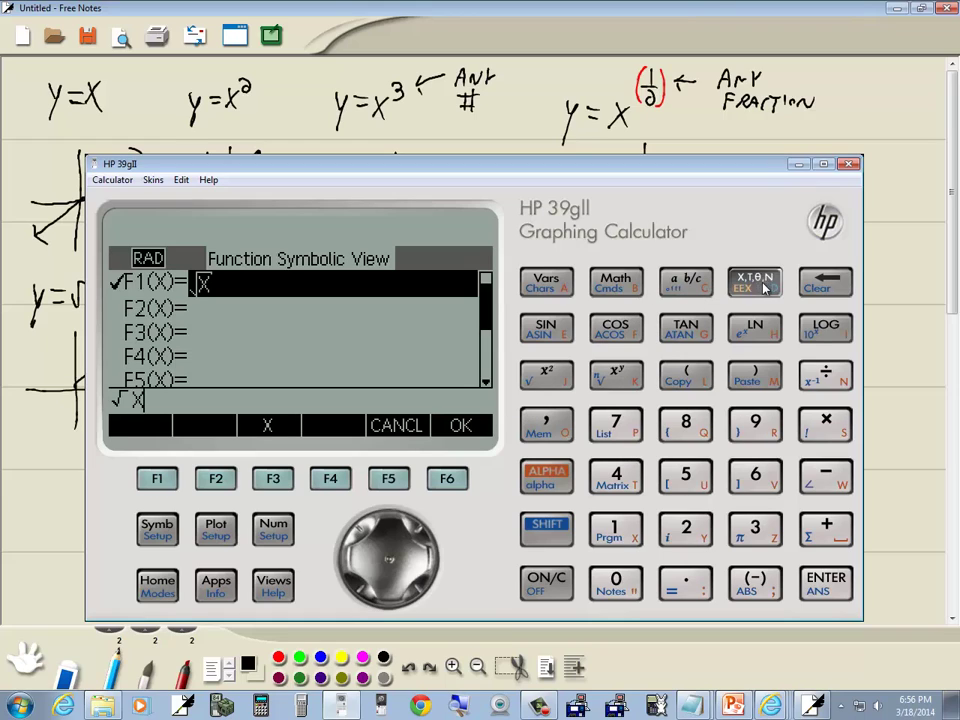
pyautogui.click(826, 474)
pyautogui.click(686, 537)
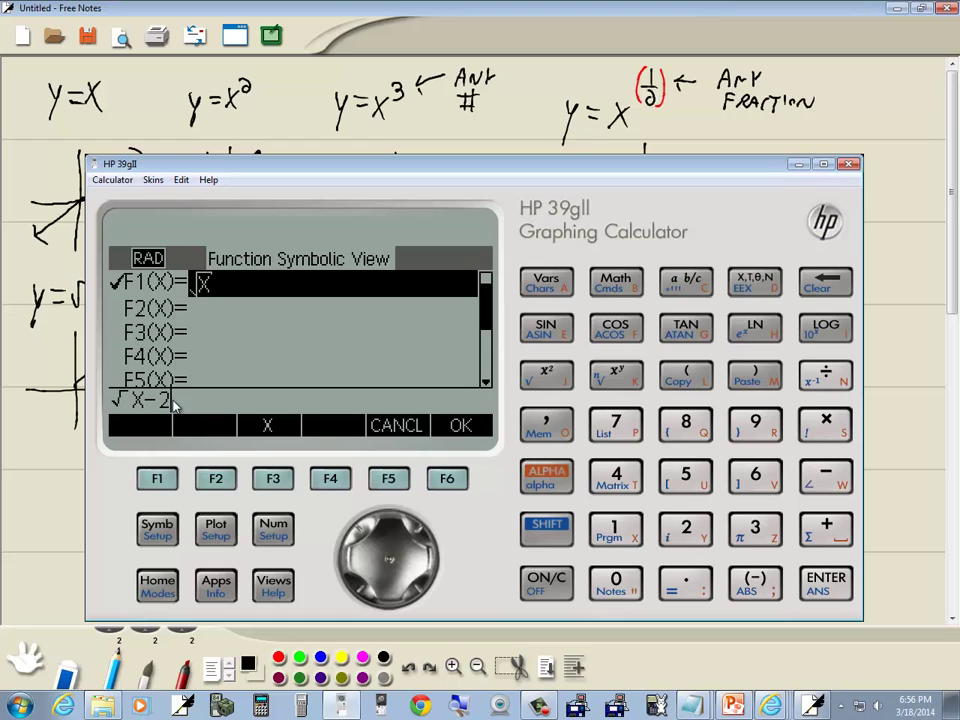
pyautogui.press('Return')
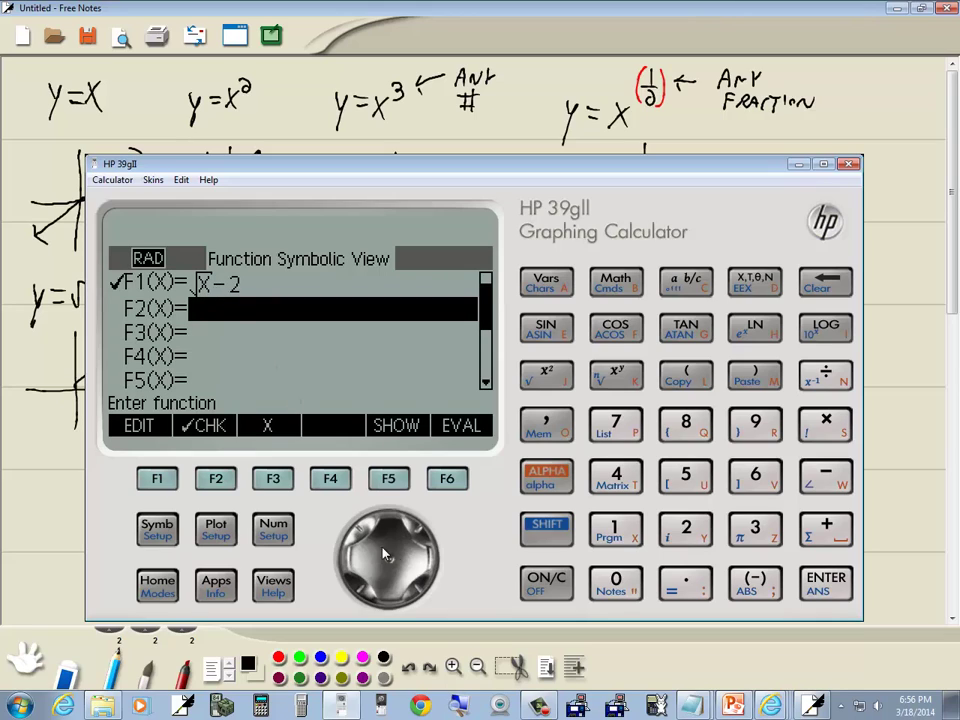
# - Redefine F1(X) as √(X-2), with the whole difference in parentheses under the root, and reselect F1(X)
pyautogui.click(393, 532)
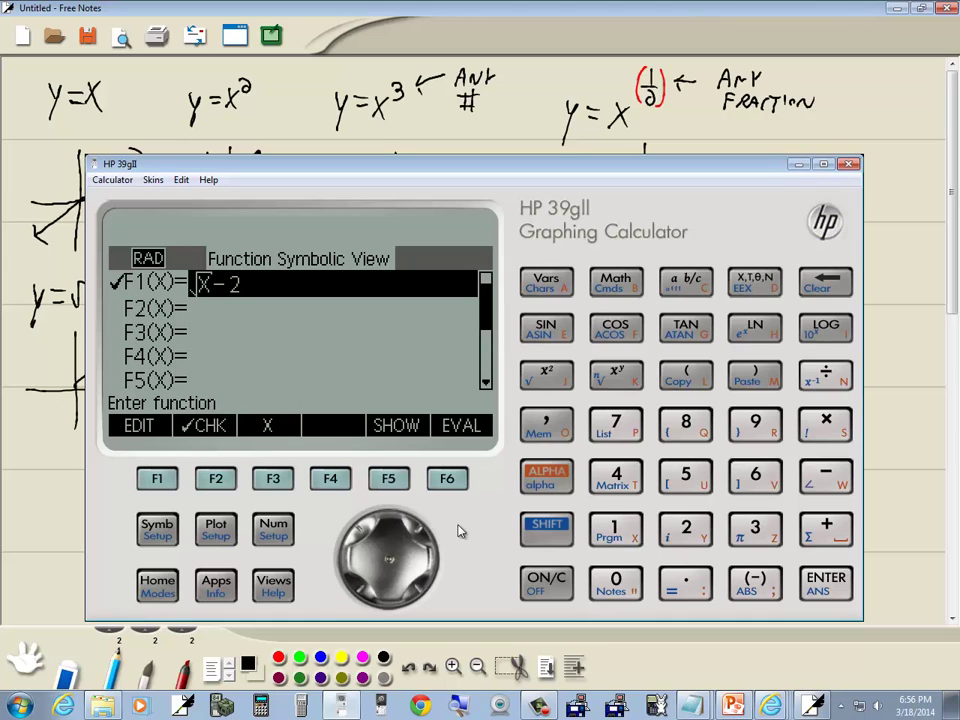
pyautogui.click(543, 530)
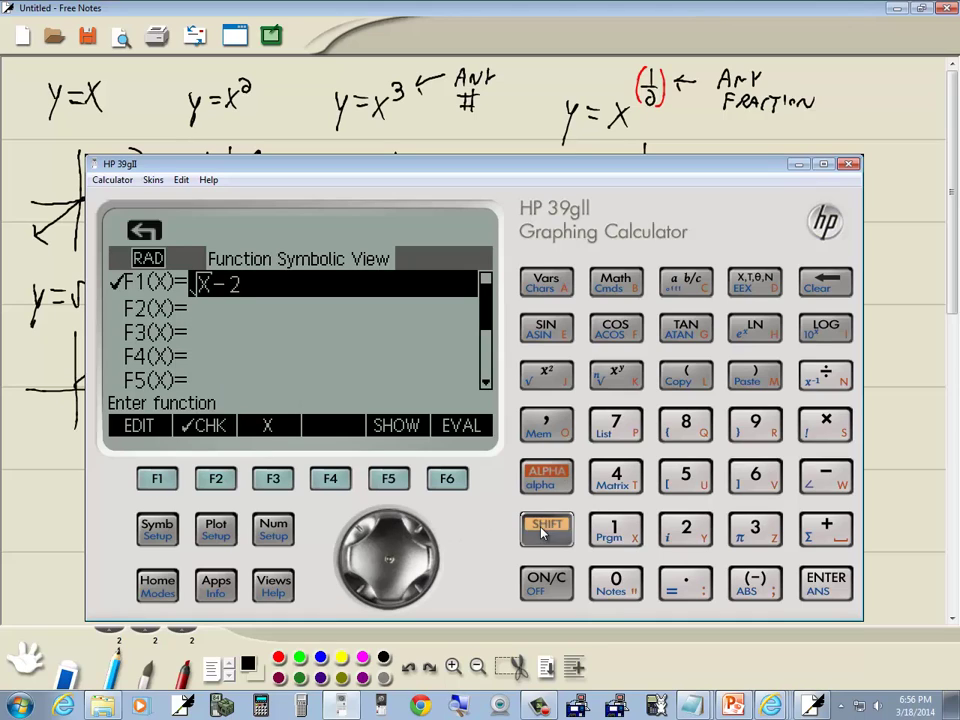
pyautogui.click(546, 375)
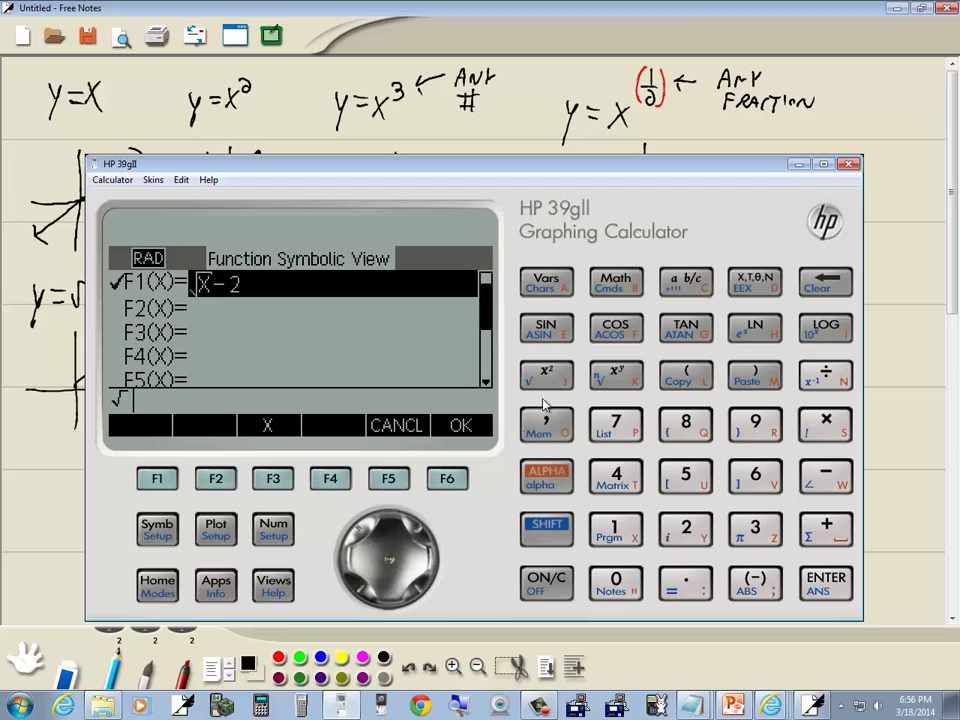
pyautogui.click(686, 375)
pyautogui.click(755, 283)
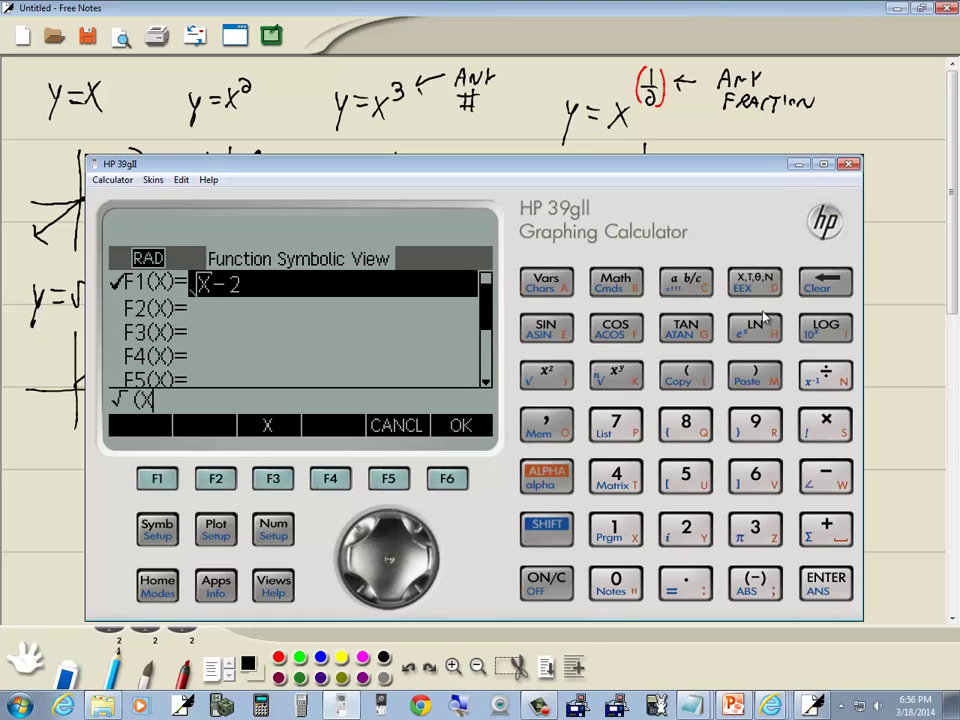
pyautogui.click(820, 481)
pyautogui.click(688, 533)
pyautogui.click(830, 588)
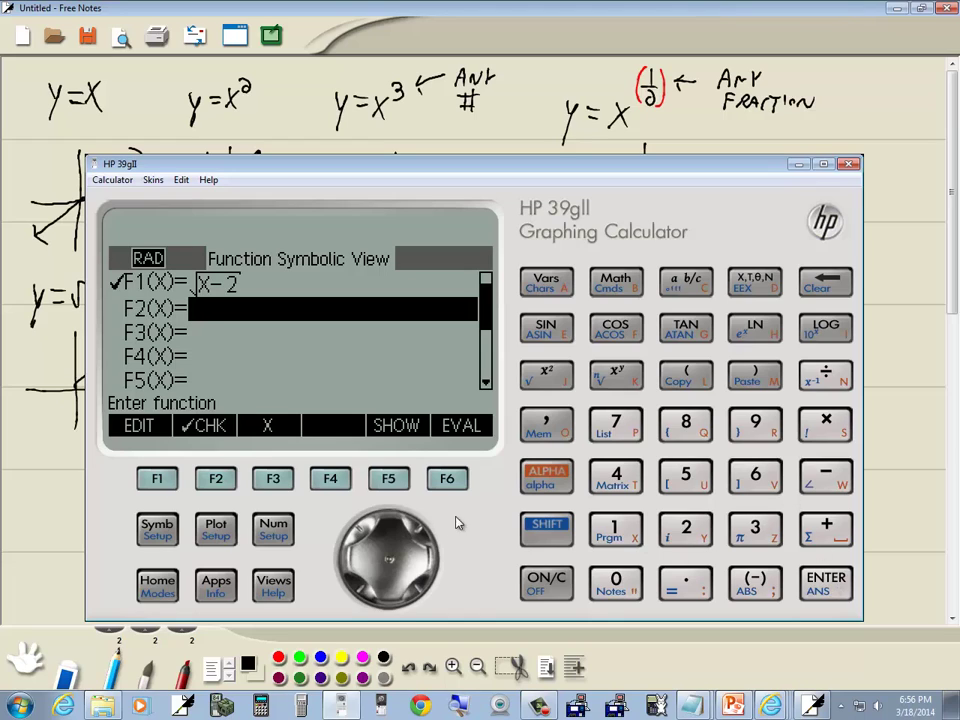
pyautogui.press('Up')
# - Return to Free Notes and handwrite y=∛x beside y=√x, with an arrow to the root index and the note "ANY #"
pyautogui.click(75, 458)
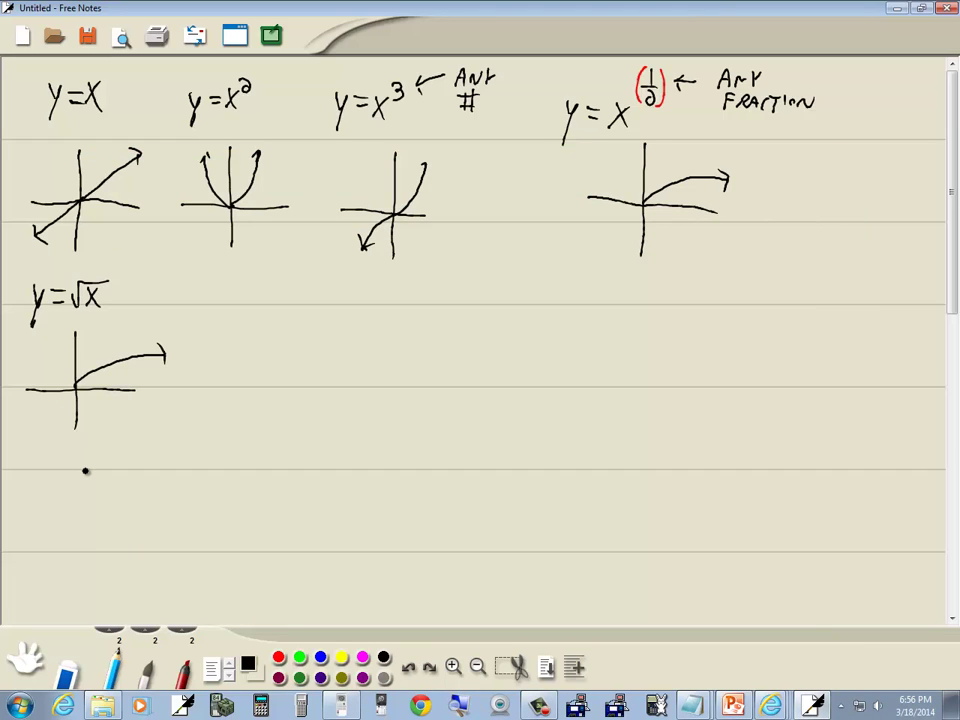
pyautogui.moveTo(226, 318); pyautogui.dragTo(234, 333)
pyautogui.moveTo(240, 318)
pyautogui.mouseDown()
pyautogui.moveTo(229, 357)
pyautogui.moveTo(258, 324)
pyautogui.mouseUp()
pyautogui.moveTo(248, 331)
pyautogui.mouseDown()
pyautogui.moveTo(297, 300)
pyautogui.moveTo(327, 301)
pyautogui.moveTo(285, 311)
pyautogui.moveTo(308, 313)
pyautogui.moveTo(313, 336)
pyautogui.moveTo(271, 291)
pyautogui.moveTo(285, 285)
pyautogui.moveTo(243, 270)
pyautogui.moveTo(258, 274)
pyautogui.moveTo(298, 270)
pyautogui.mouseUp()
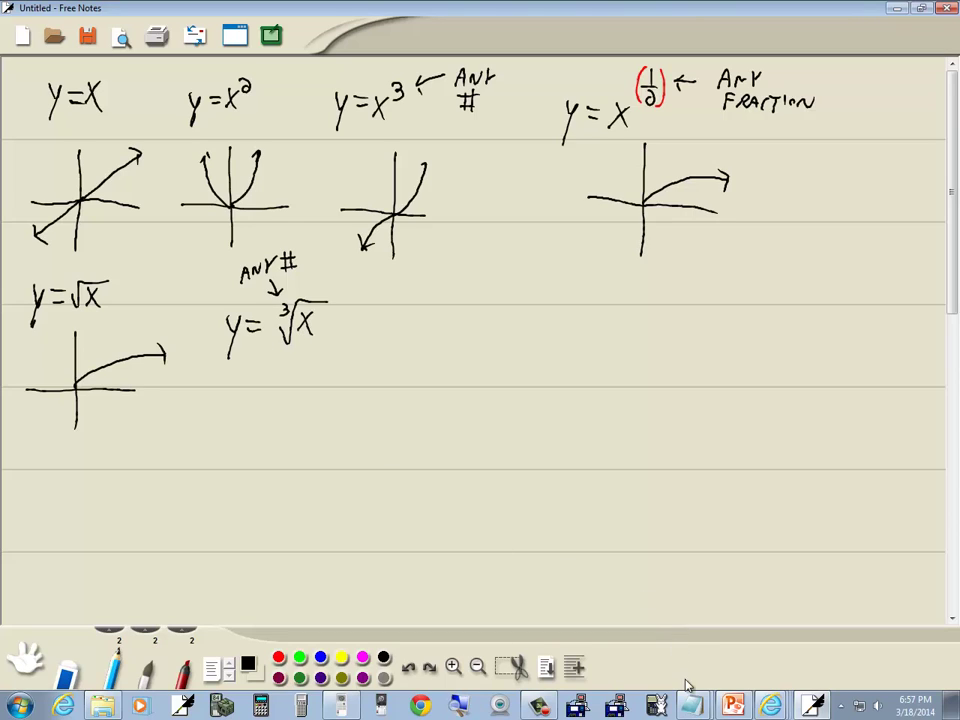
# - Switch to the HP 39gII calculator, move its window up slightly, redefine F1(X) as 3 NTHROOT (X) and plot it
pyautogui.click(345, 706)
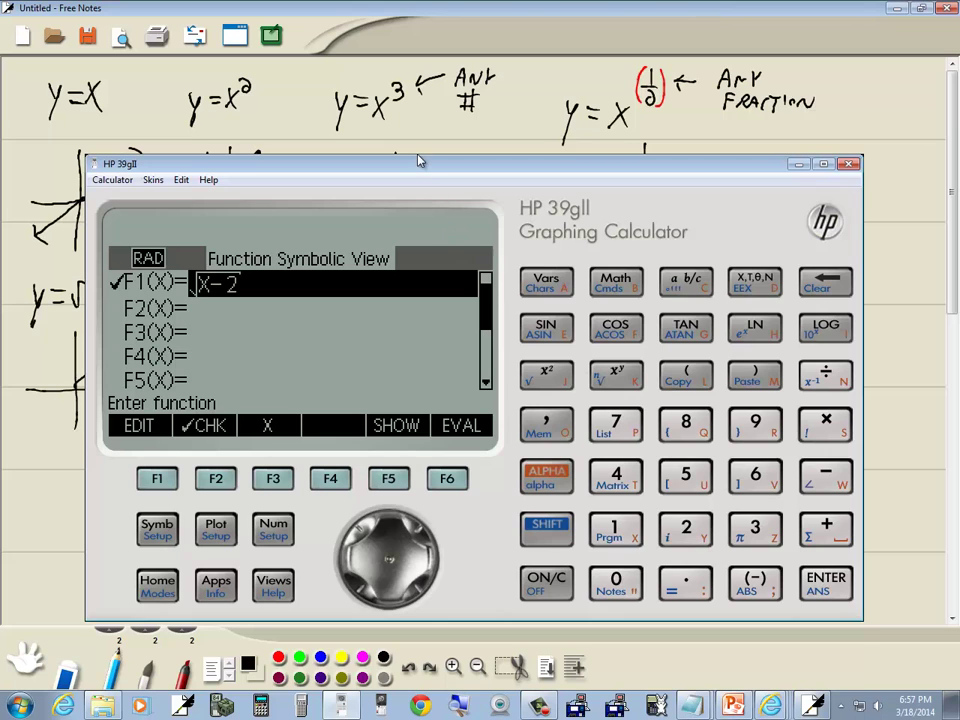
pyautogui.moveTo(420, 163); pyautogui.dragTo(437, 137)
pyautogui.click(768, 505)
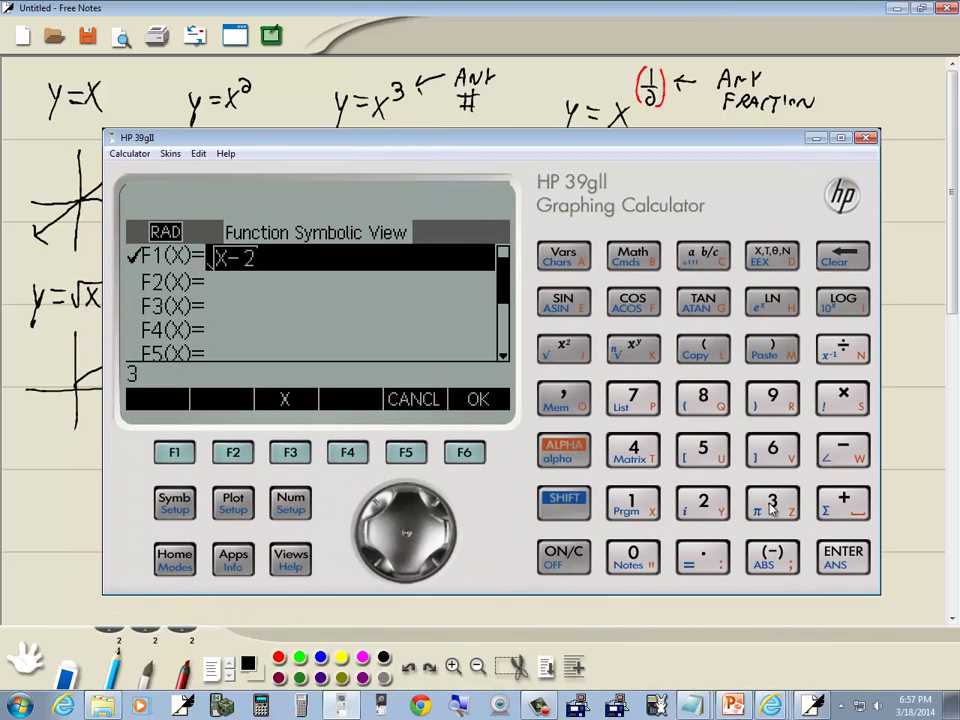
pyautogui.click(566, 503)
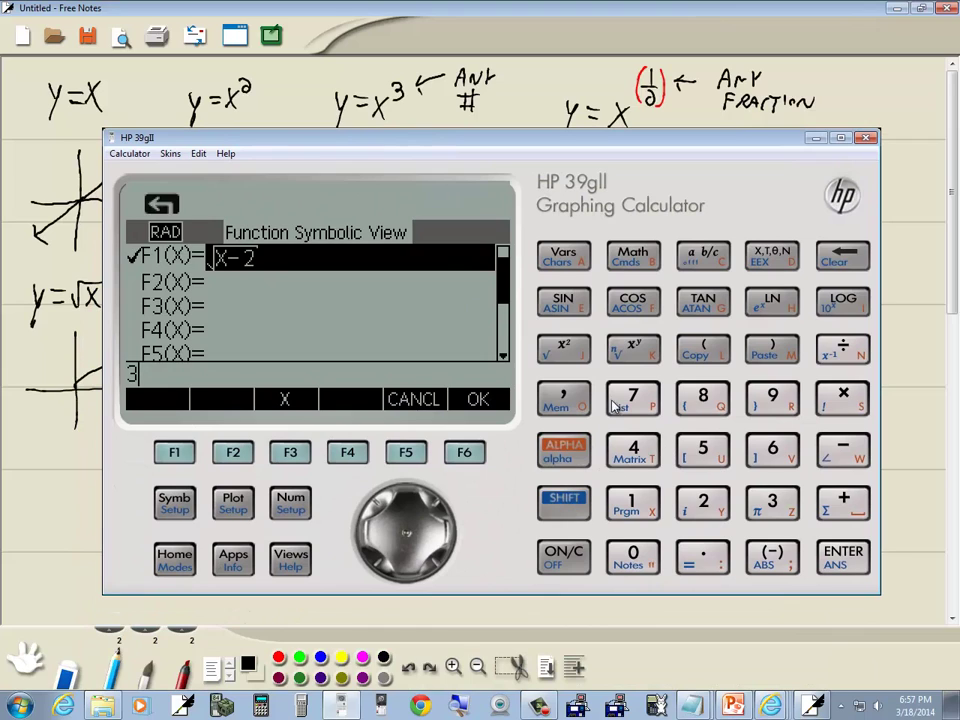
pyautogui.click(633, 348)
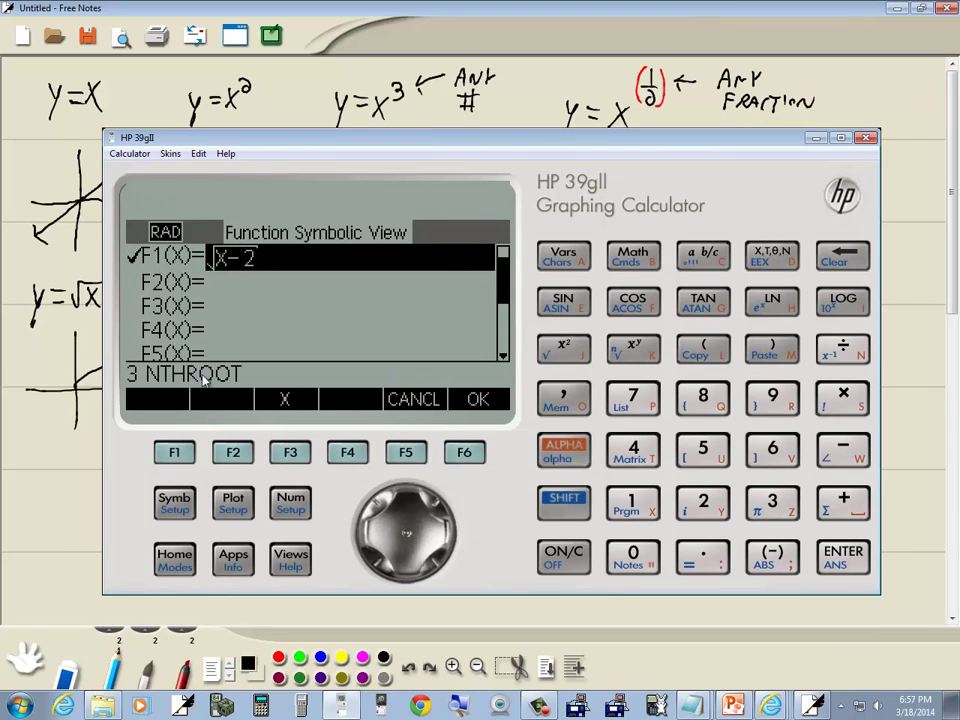
pyautogui.click(705, 348)
pyautogui.click(767, 262)
pyautogui.click(773, 350)
pyautogui.click(840, 570)
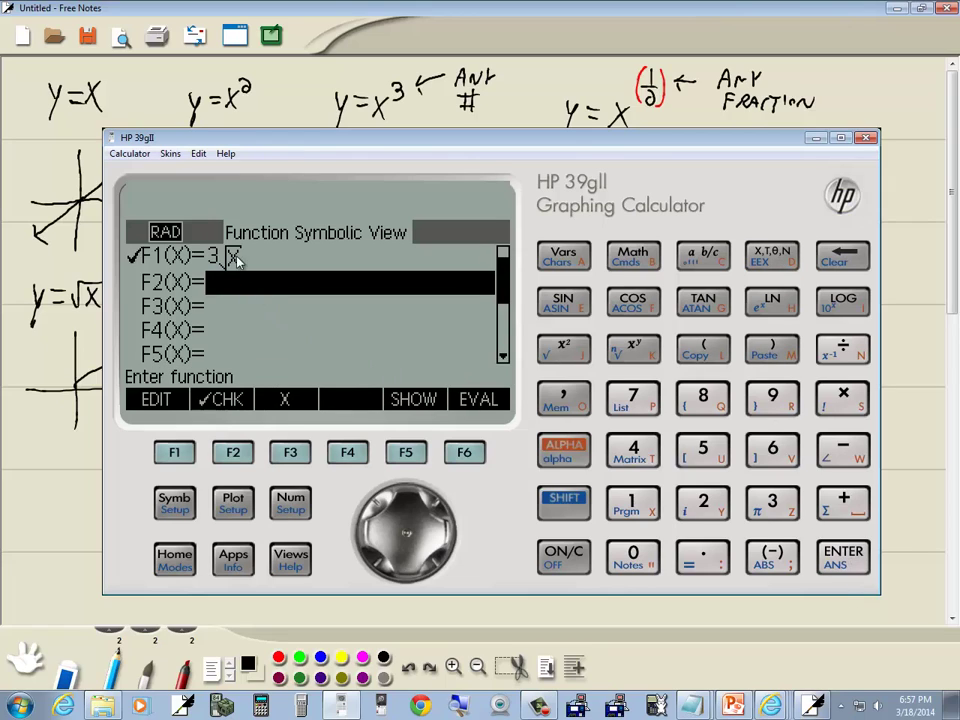
pyautogui.click(232, 503)
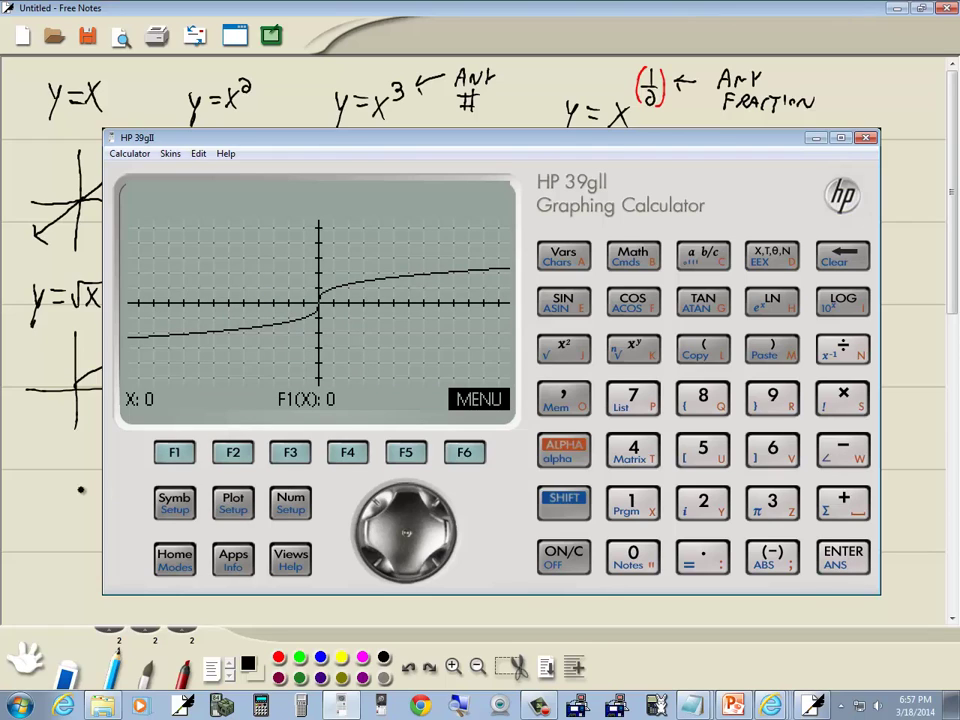
# - Return to Free Notes, sketch the y=∛x curve on axes below its equation, and handwrite y=⁴√x beside it
pyautogui.click(293, 422)
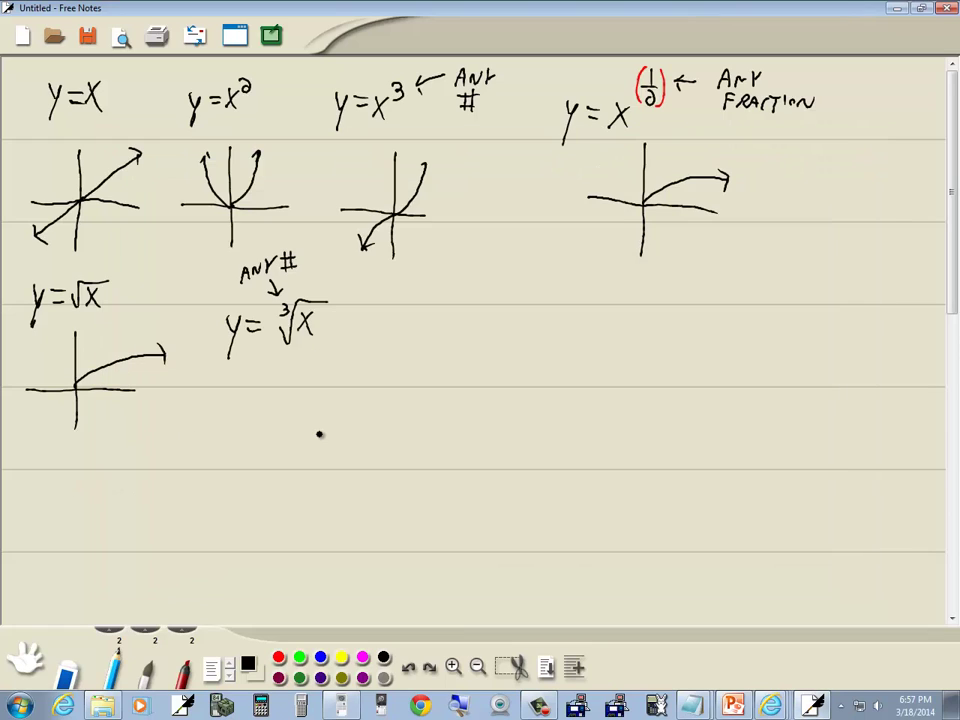
pyautogui.moveTo(282, 362); pyautogui.dragTo(282, 436)
pyautogui.moveTo(215, 397); pyautogui.dragTo(350, 393)
pyautogui.moveTo(219, 420)
pyautogui.mouseDown()
pyautogui.moveTo(358, 366)
pyautogui.moveTo(350, 375)
pyautogui.mouseUp()
pyautogui.moveTo(227, 412); pyautogui.dragTo(229, 425)
pyautogui.moveTo(424, 353)
pyautogui.mouseDown()
pyautogui.moveTo(433, 313)
pyautogui.moveTo(421, 315)
pyautogui.moveTo(452, 318)
pyautogui.mouseUp()
pyautogui.moveTo(438, 330)
pyautogui.mouseDown()
pyautogui.moveTo(470, 338)
pyautogui.moveTo(516, 300)
pyautogui.moveTo(474, 323)
pyautogui.moveTo(510, 310)
pyautogui.moveTo(508, 336)
pyautogui.mouseUp()
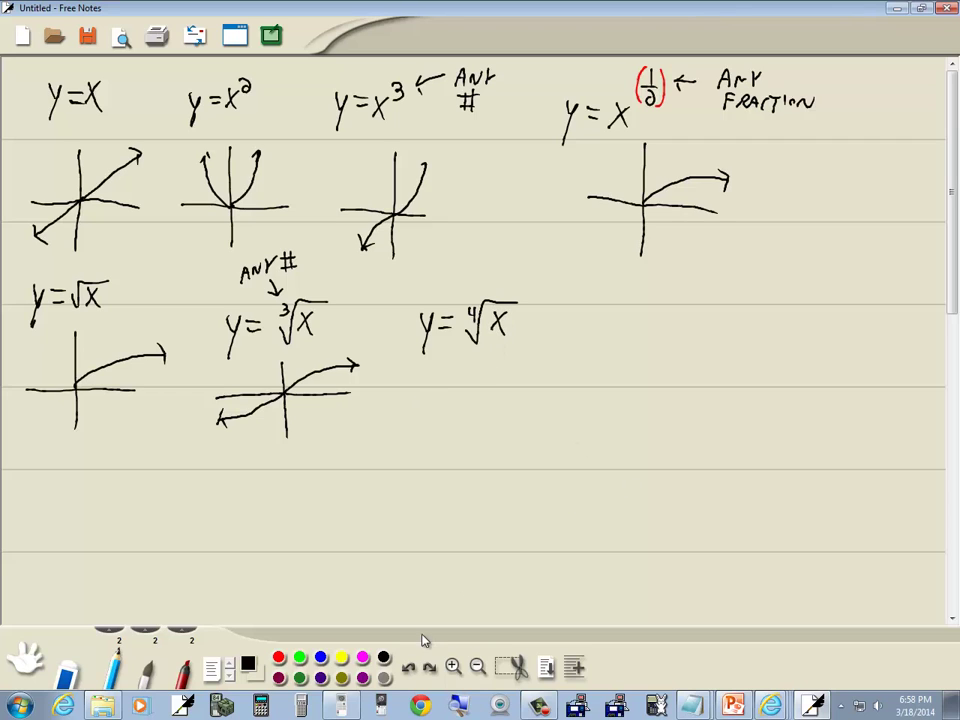
# - Switch to the HP 39gII calculator, redefine F1(X) as 4 NTHROOT (X) and plot it
pyautogui.click(341, 706)
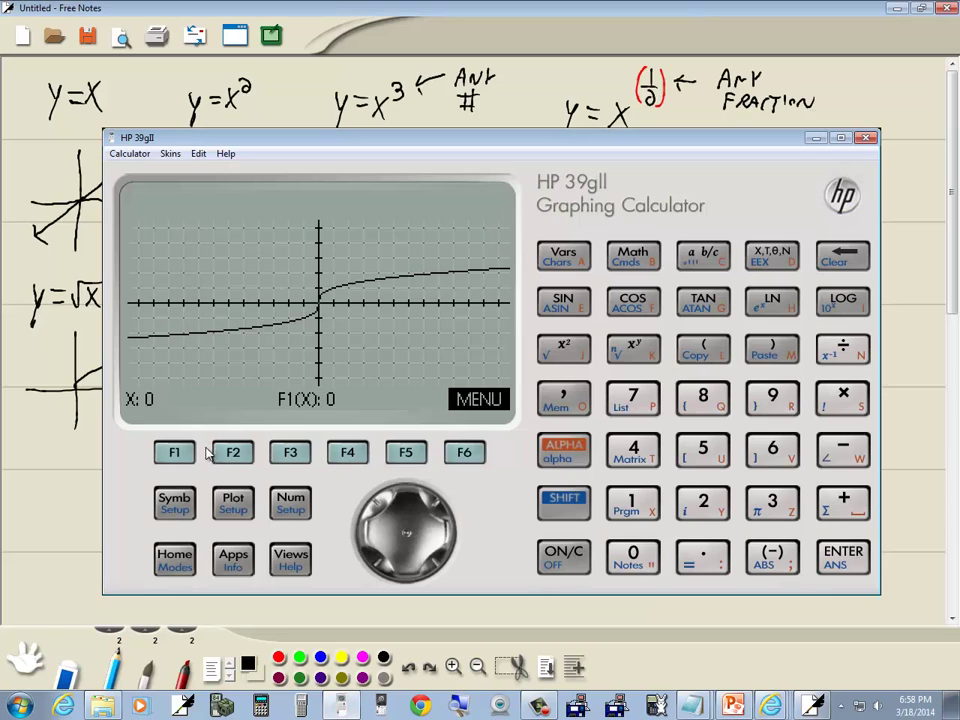
pyautogui.click(174, 505)
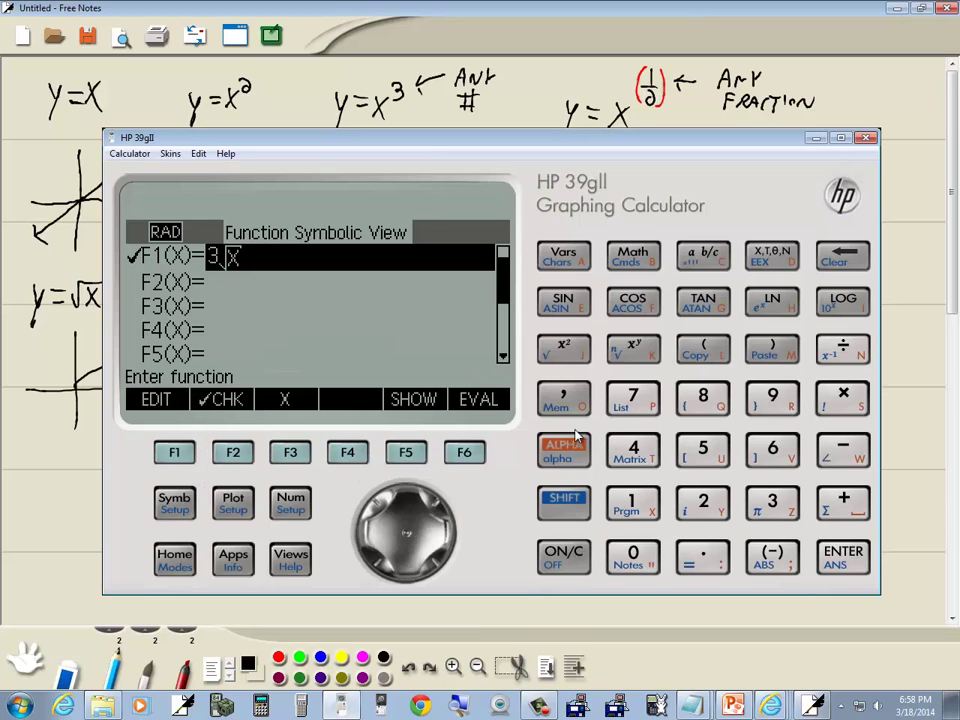
pyautogui.click(636, 450)
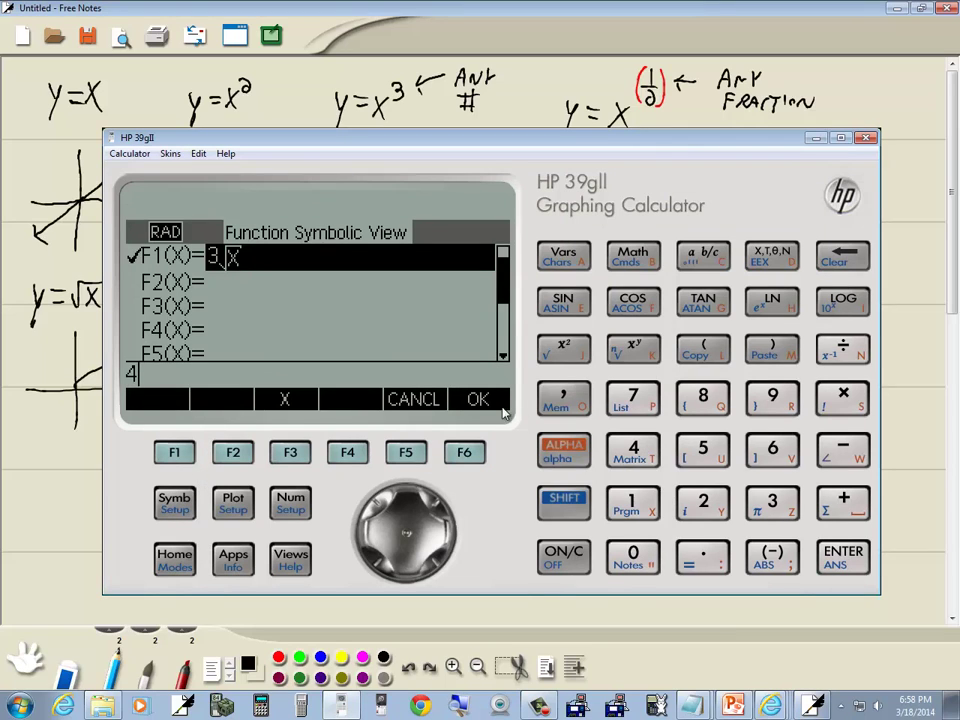
pyautogui.click(563, 498)
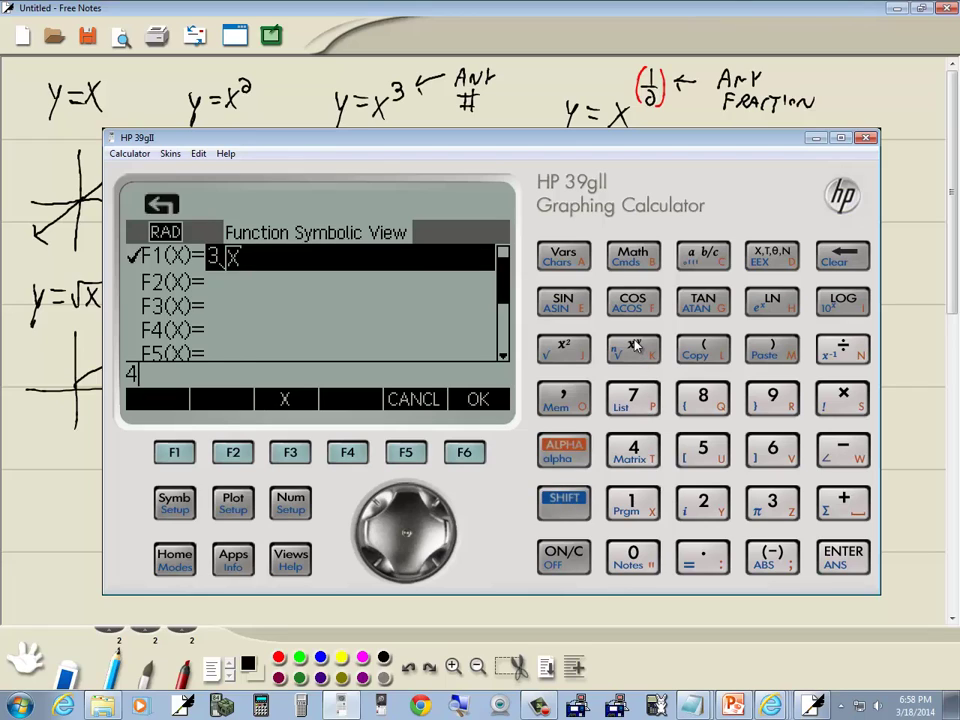
pyautogui.click(634, 347)
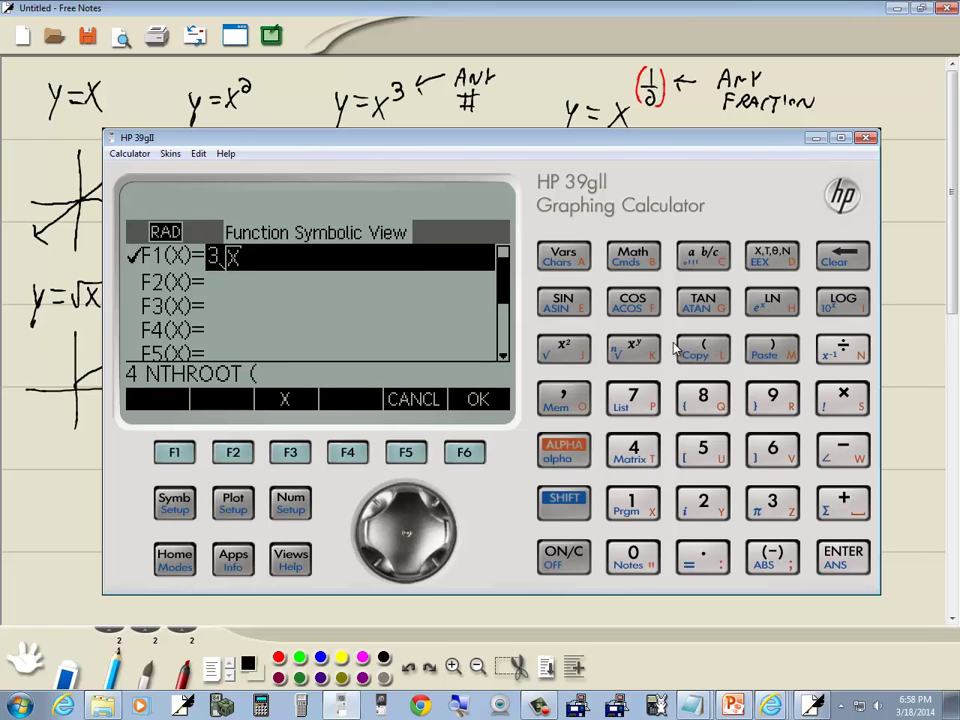
pyautogui.click(757, 258)
pyautogui.click(845, 560)
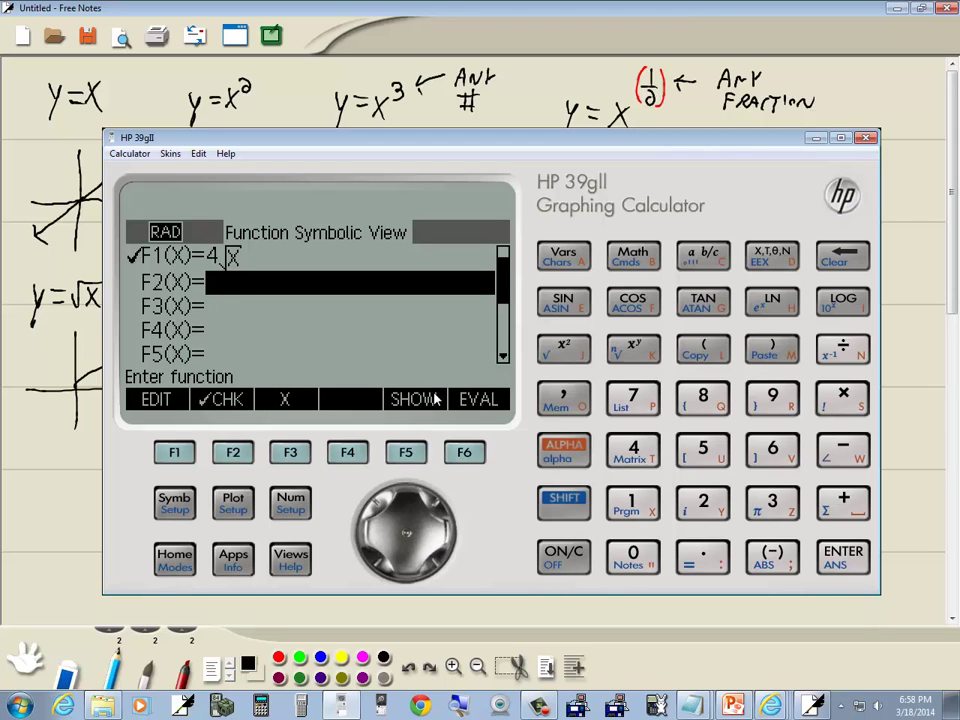
pyautogui.click(234, 503)
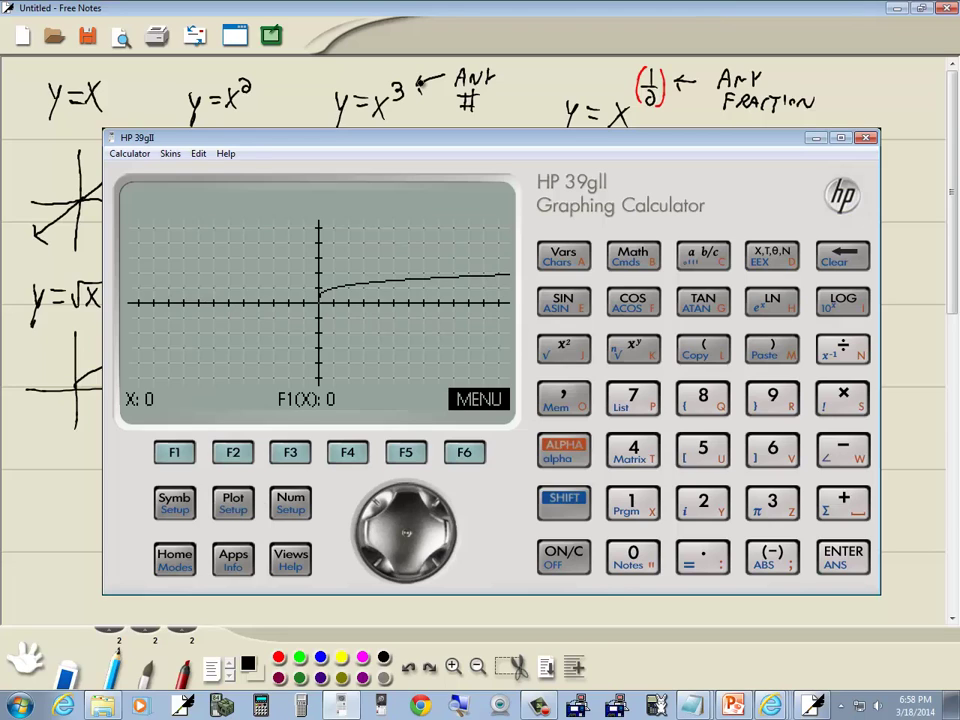
# - Return to Free Notes, sketch the y=⁴√x curve on axes below its equation, and handwrite y=|x| beside it
pyautogui.hotkey('alt', 'Tab')
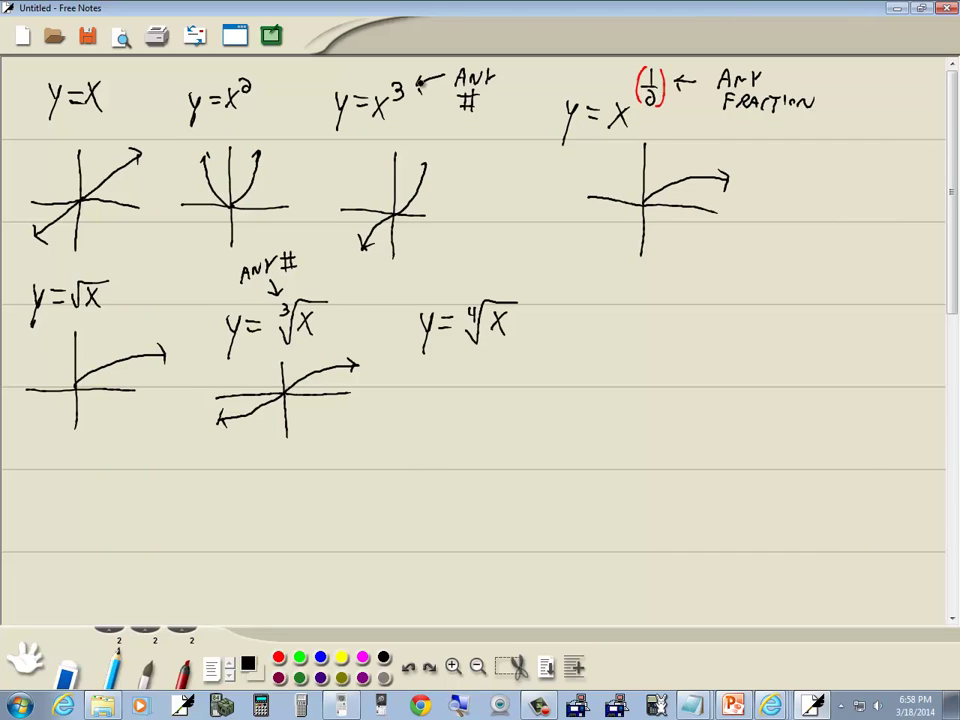
pyautogui.moveTo(467, 358); pyautogui.dragTo(467, 433)
pyautogui.moveTo(418, 398)
pyautogui.mouseDown()
pyautogui.moveTo(510, 409)
pyautogui.moveTo(480, 395)
pyautogui.moveTo(545, 394)
pyautogui.mouseUp()
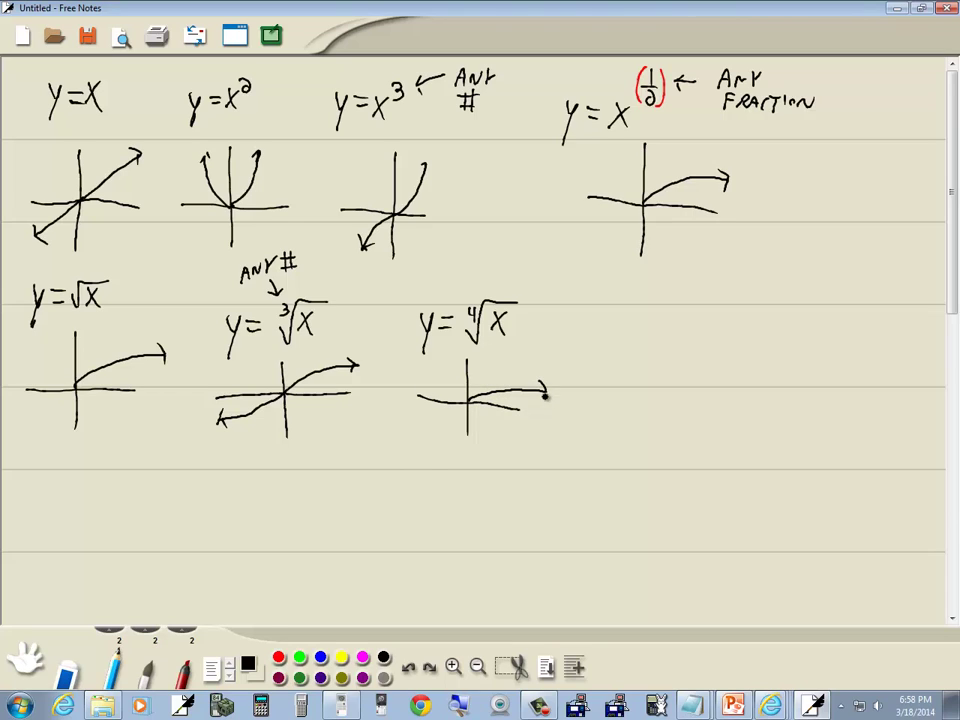
pyautogui.moveTo(623, 347)
pyautogui.mouseDown()
pyautogui.moveTo(630, 317)
pyautogui.moveTo(628, 328)
pyautogui.mouseUp()
pyautogui.moveTo(645, 314)
pyautogui.mouseDown()
pyautogui.moveTo(672, 330)
pyautogui.moveTo(690, 311)
pyautogui.mouseUp()
pyautogui.moveTo(678, 311); pyautogui.dragTo(704, 330)
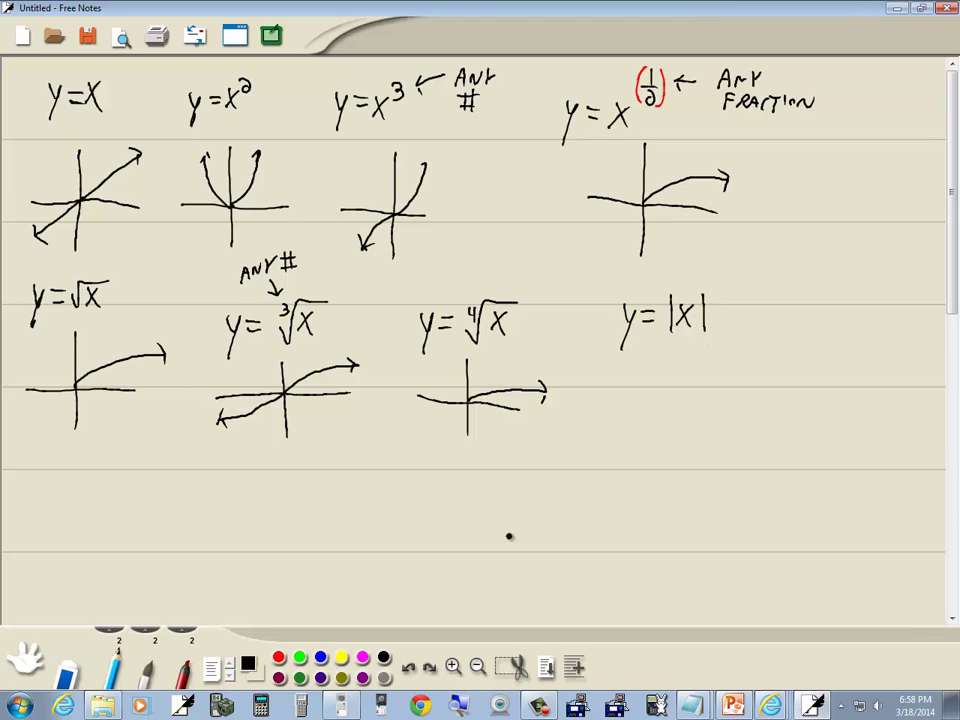
# - Switch to the HP 39gII calculator, redefine F1(X) as ABS(X) using the keypad's absolute value function, and plot it
pyautogui.click(341, 706)
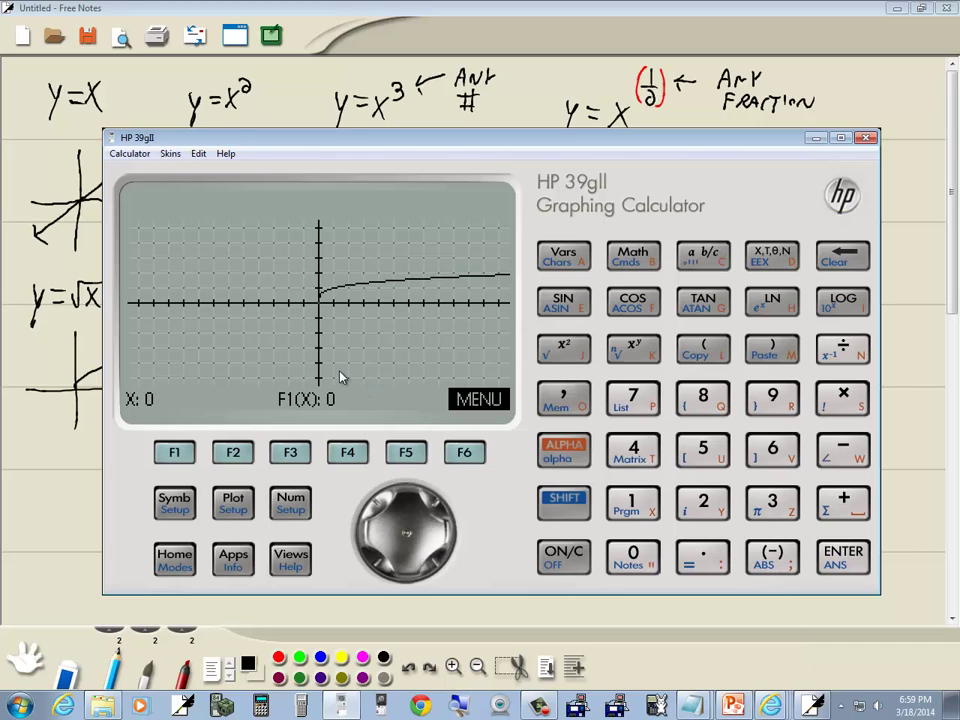
pyautogui.click(180, 498)
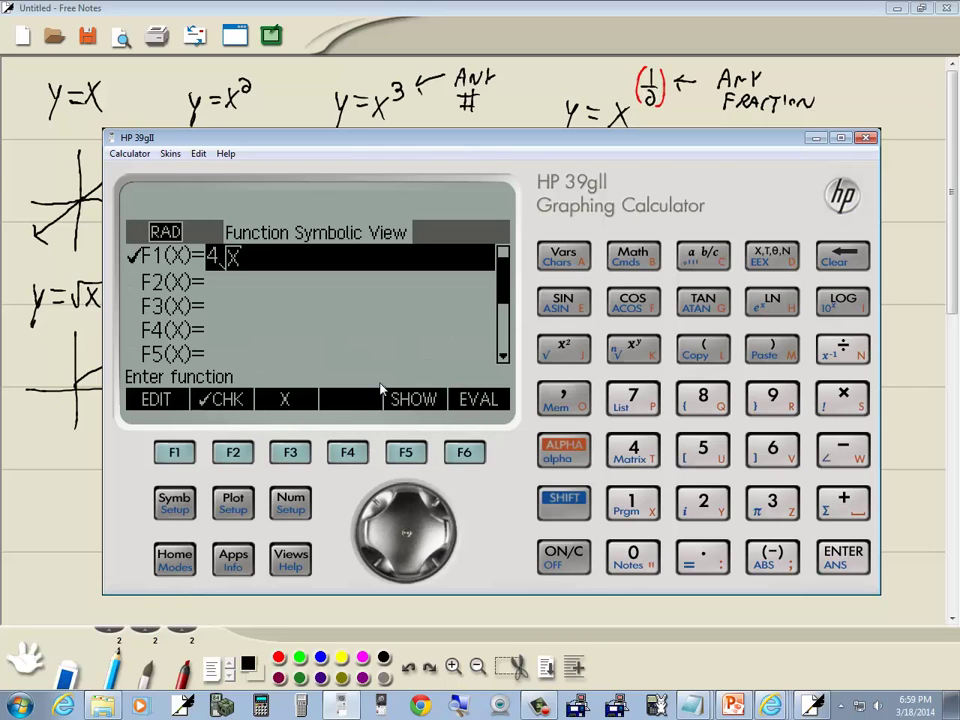
pyautogui.press('shift')
pyautogui.click(773, 555)
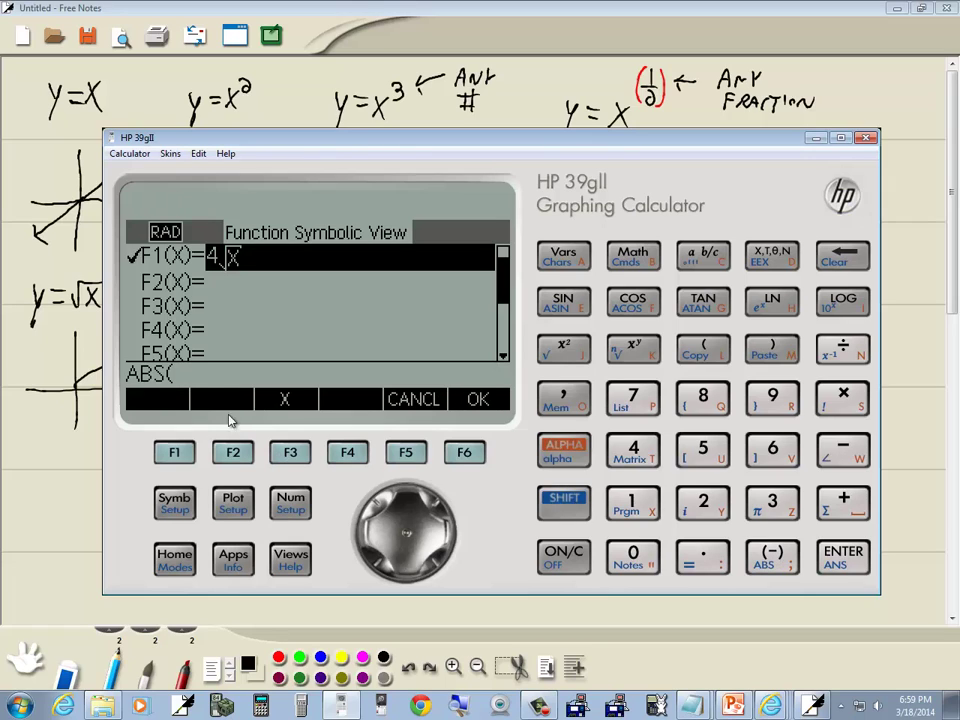
pyautogui.click(773, 257)
pyautogui.click(772, 345)
pyautogui.click(843, 557)
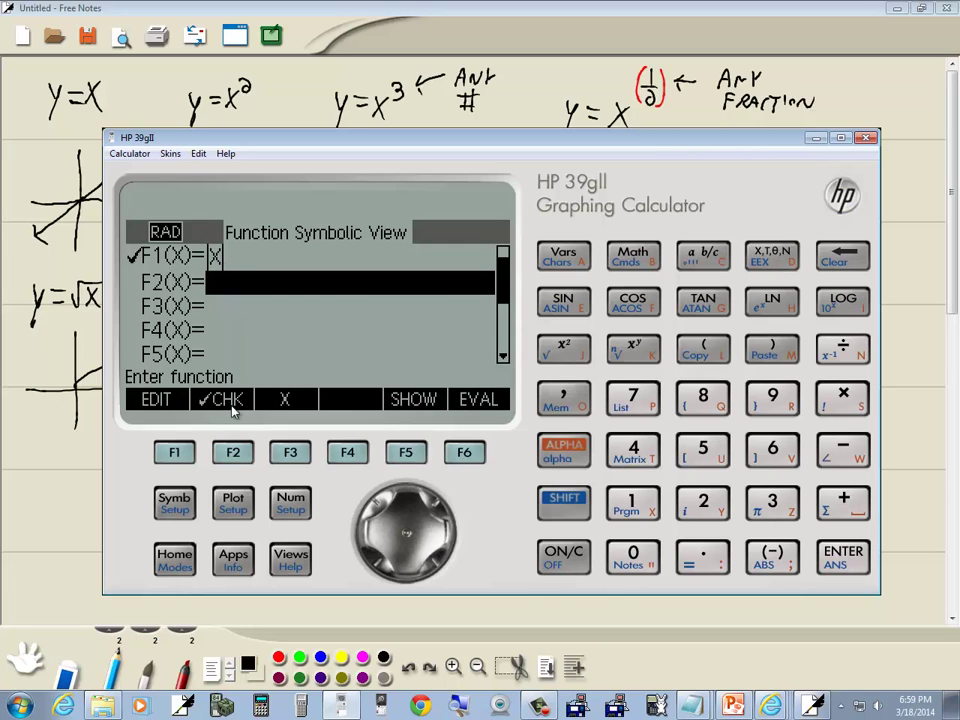
pyautogui.click(233, 502)
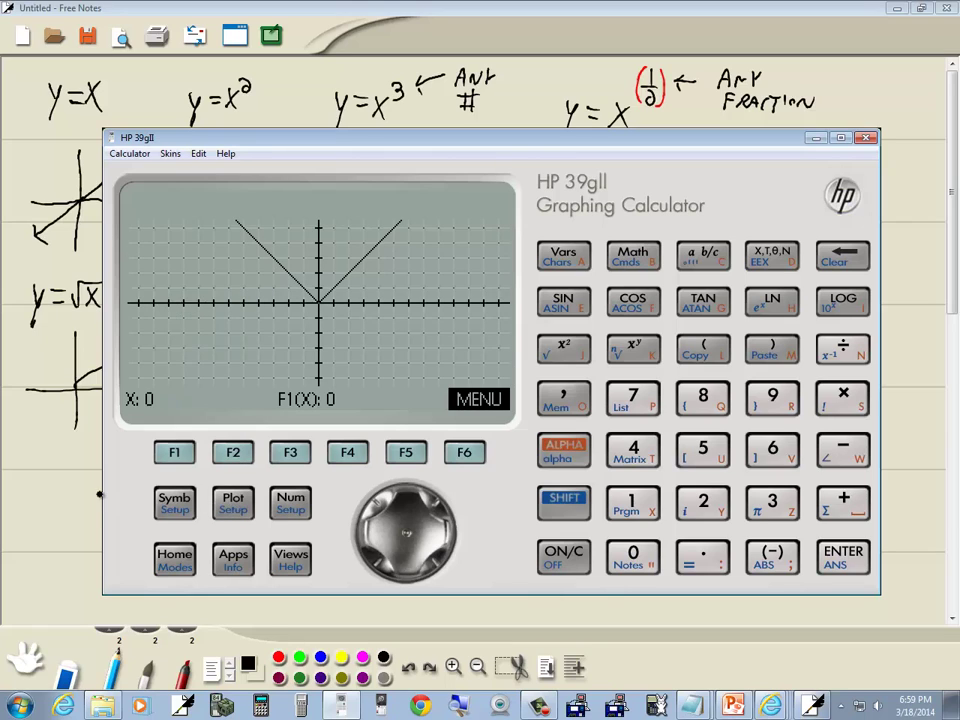
# - Return to Free Notes and sketch the V-shaped graph of y=|x| on axes below its equation
pyautogui.click(64, 499)
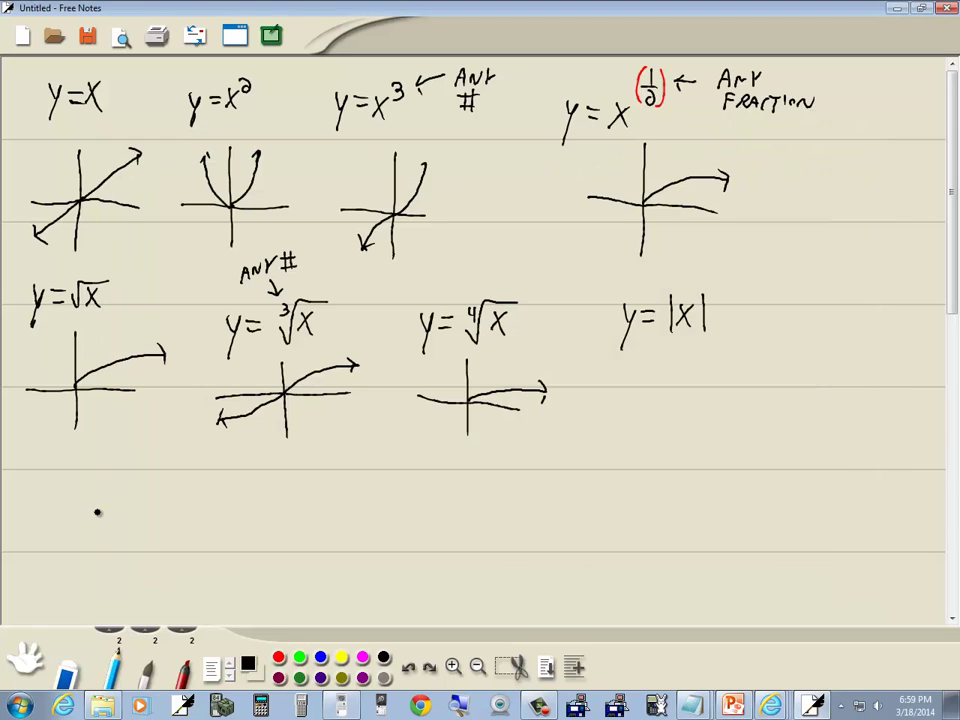
pyautogui.moveTo(666, 354); pyautogui.dragTo(672, 435)
pyautogui.moveTo(631, 397)
pyautogui.mouseDown()
pyautogui.moveTo(729, 397)
pyautogui.moveTo(702, 364)
pyautogui.moveTo(641, 369)
pyautogui.mouseUp()
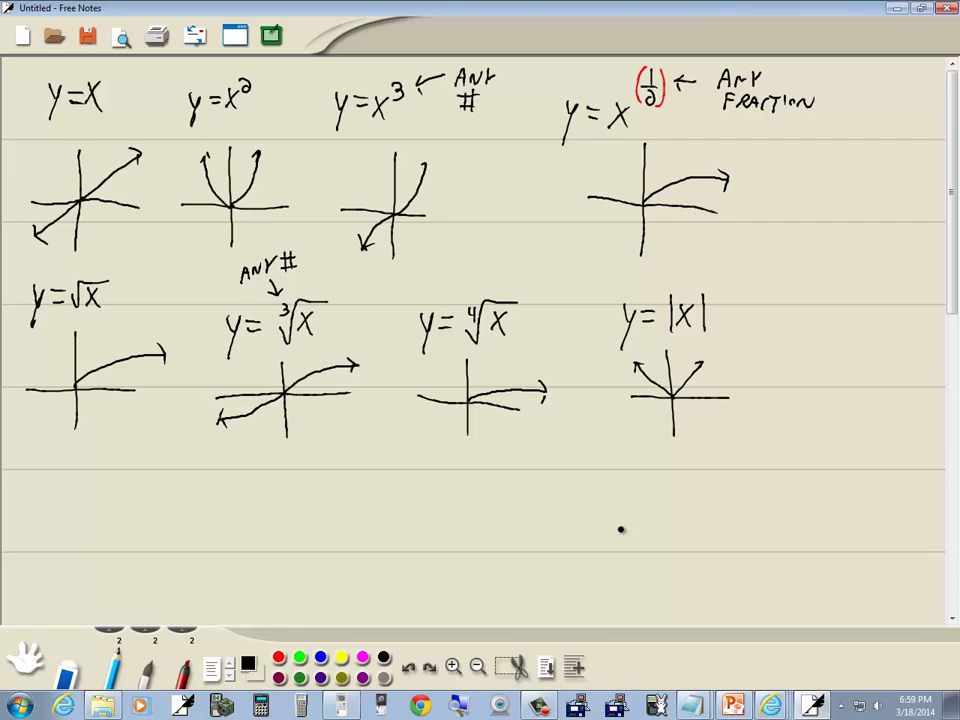
# - Switch to the HP 39gII calculator, open the Math Functions list for F1(X) and go to its first category, Calculus
pyautogui.click(341, 706)
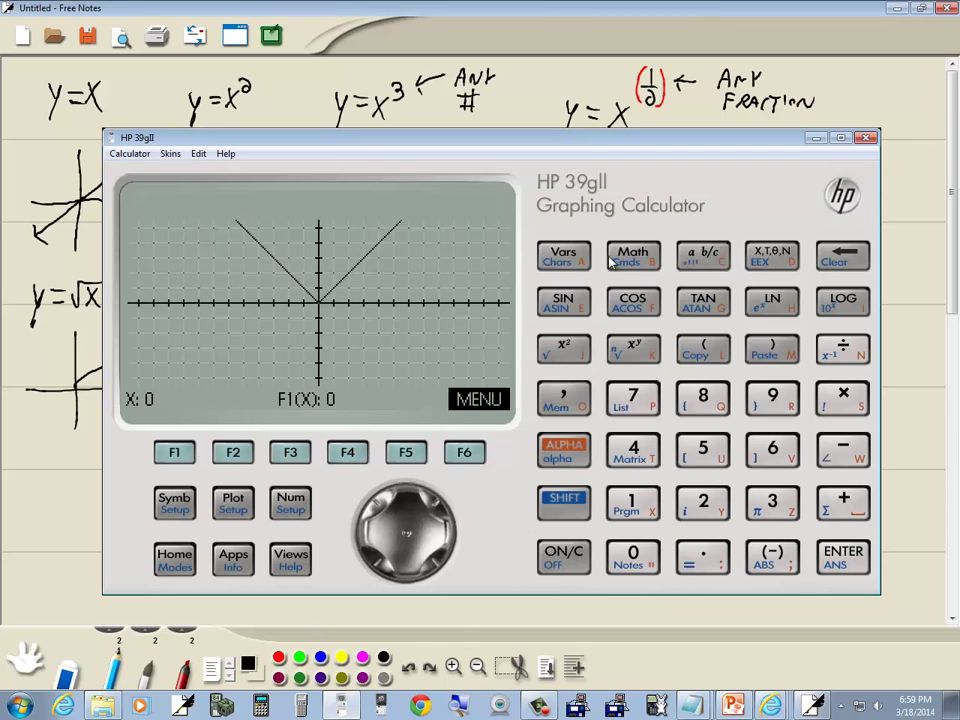
pyautogui.click(172, 500)
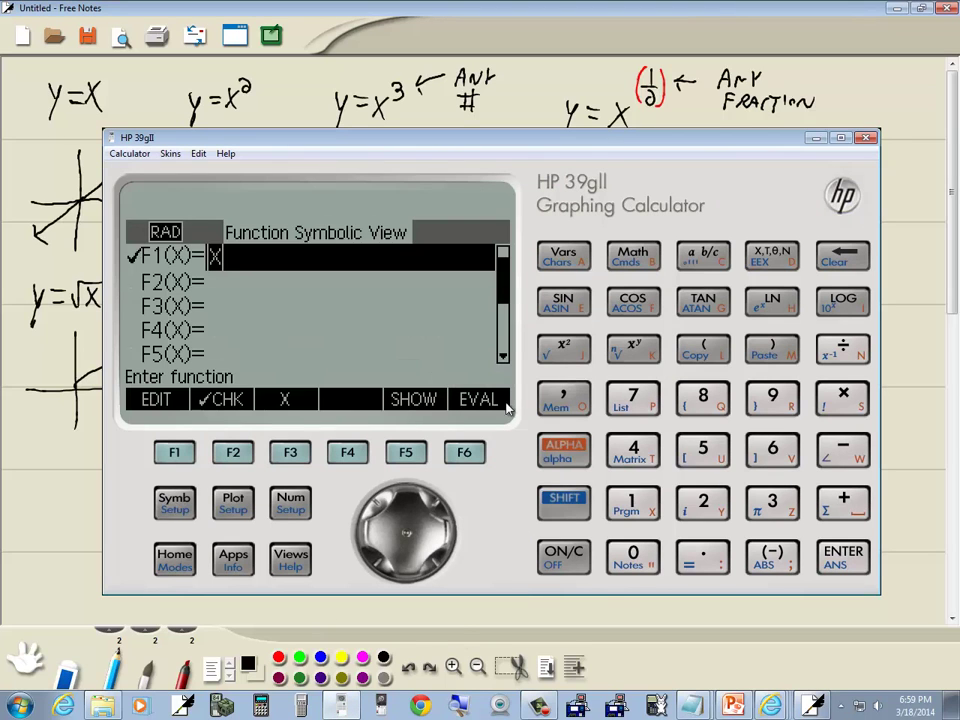
pyautogui.click(634, 258)
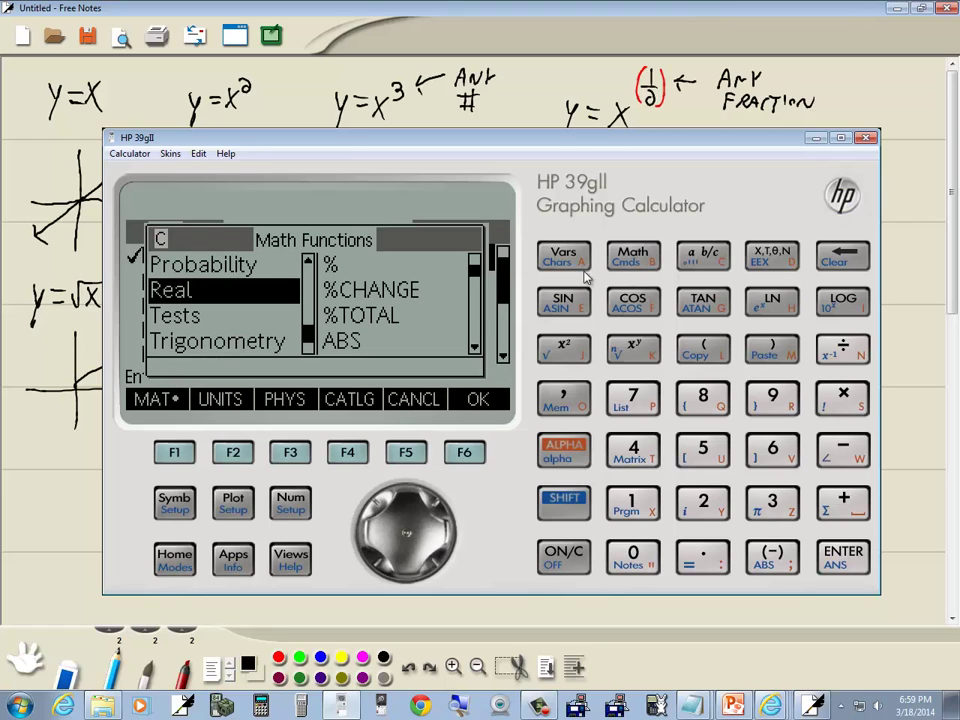
pyautogui.click(408, 508)
pyautogui.click(408, 508)
pyautogui.click(408, 508)
pyautogui.click(408, 508)
pyautogui.click(408, 508)
pyautogui.click(408, 508)
pyautogui.click(408, 508)
pyautogui.click(408, 508)
pyautogui.click(408, 508)
pyautogui.click(408, 508)
pyautogui.click(408, 508)
pyautogui.click(408, 508)
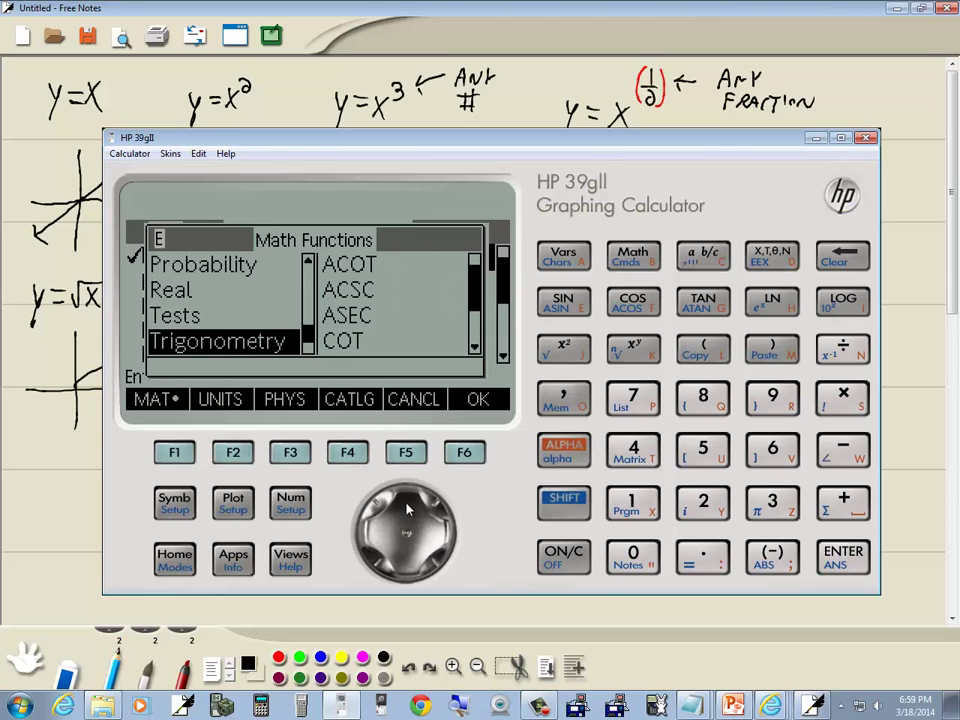
pyautogui.click(402, 570)
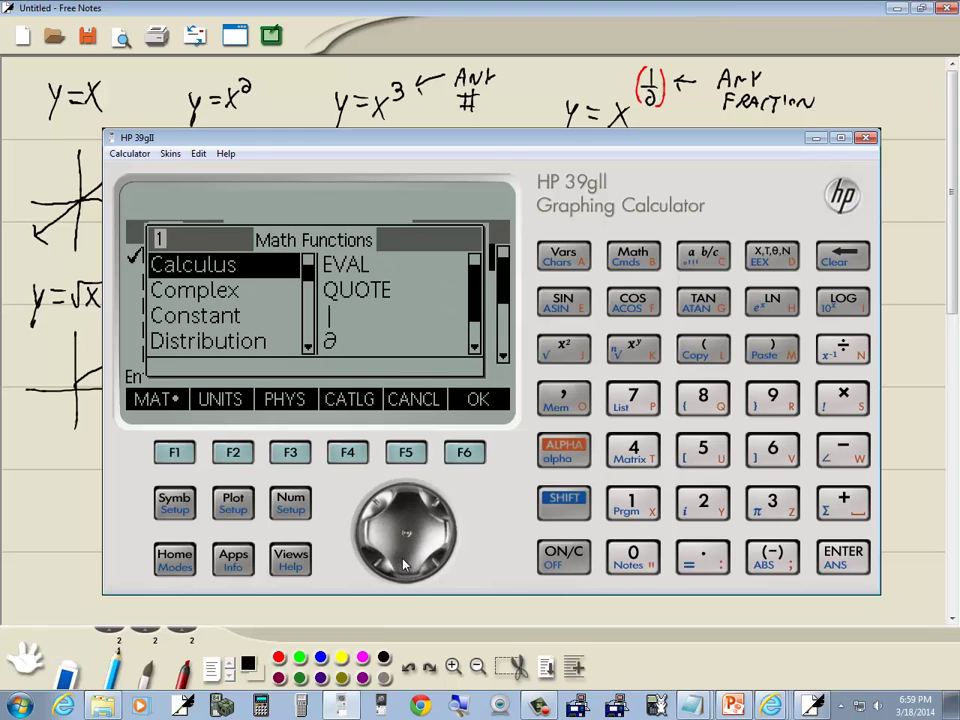
# - Go through the Math Functions categories from Calculus down to Real and highlight Real
pyautogui.click(404, 566)
pyautogui.click(404, 566)
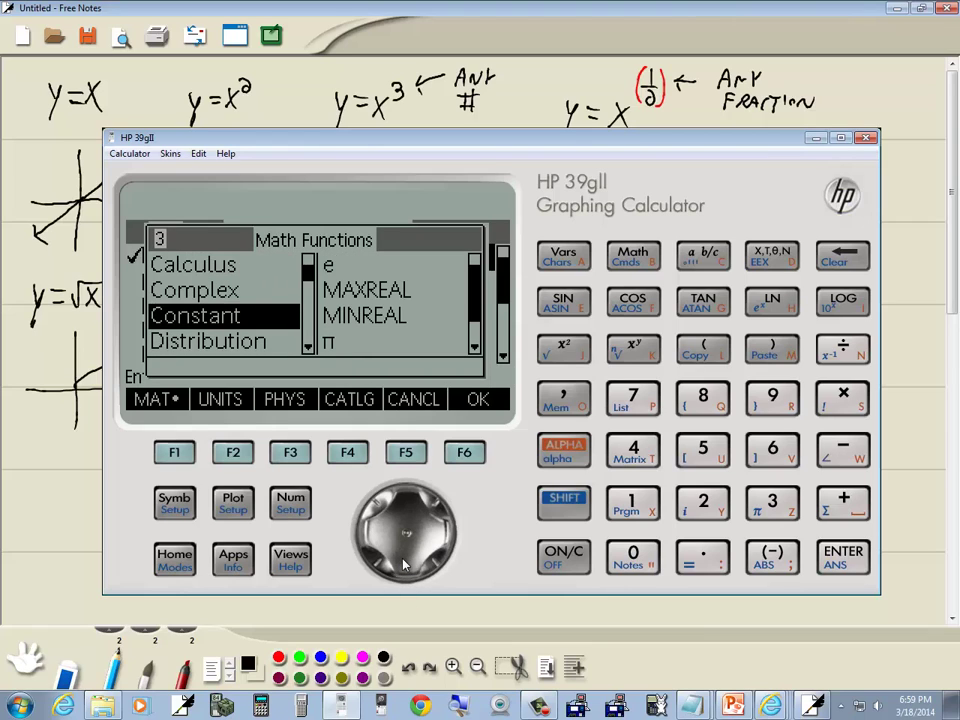
pyautogui.click(404, 566)
pyautogui.click(404, 566)
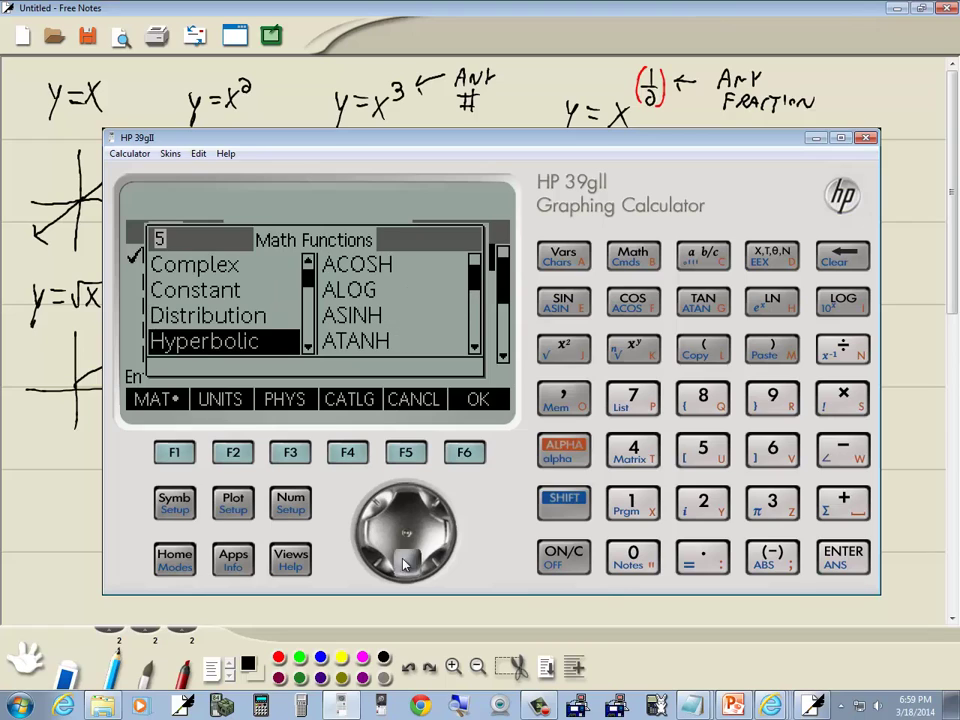
pyautogui.click(404, 568)
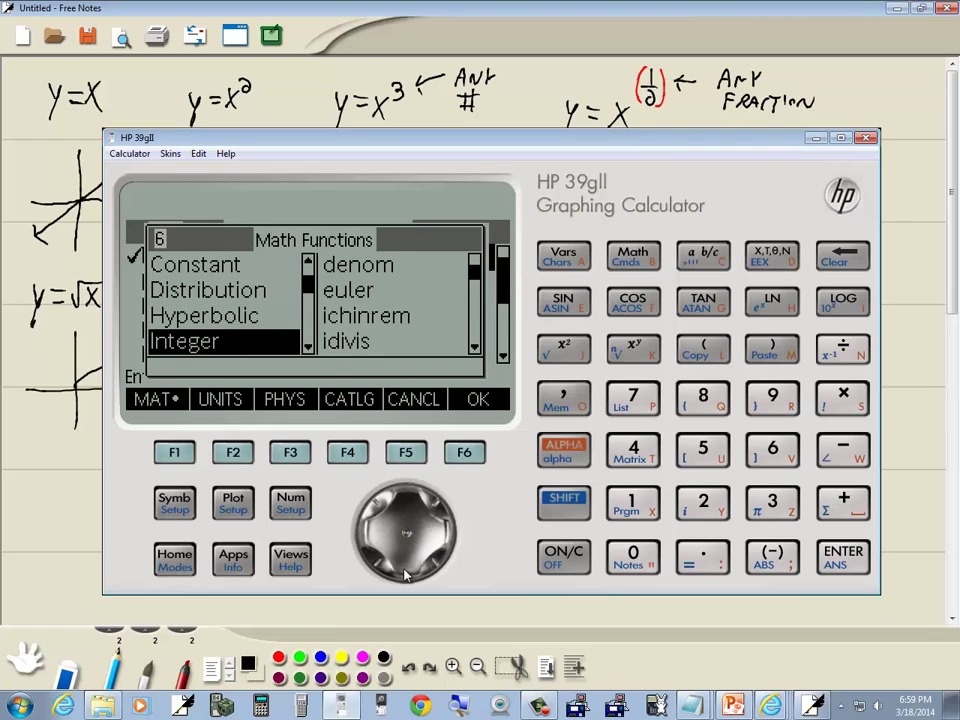
pyautogui.click(404, 568)
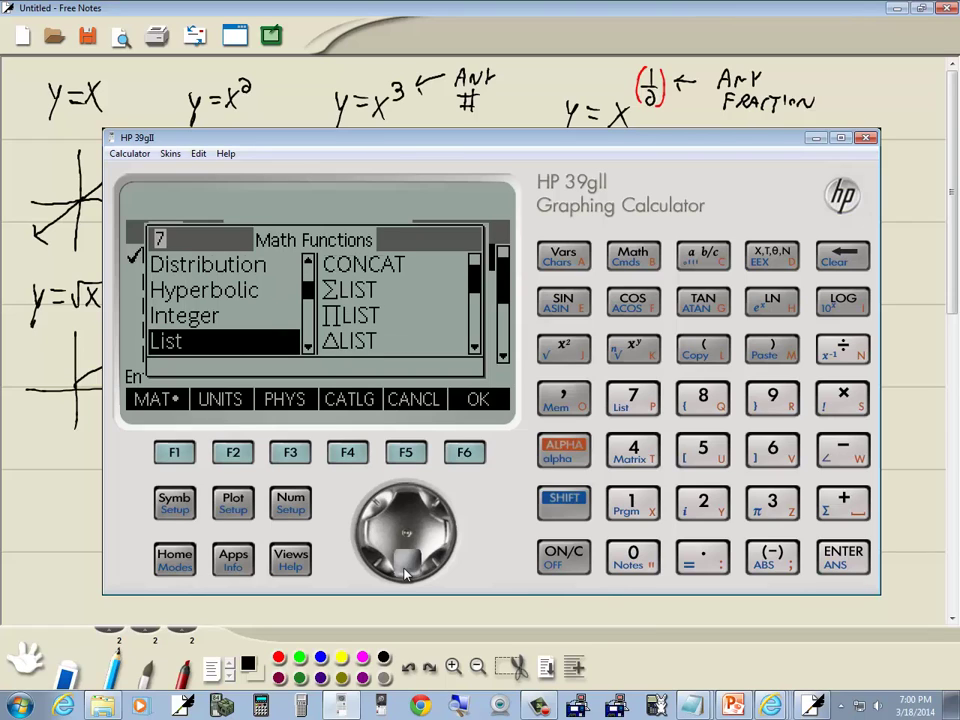
pyautogui.click(405, 570)
pyautogui.click(405, 570)
pyautogui.click(405, 570)
pyautogui.click(405, 570)
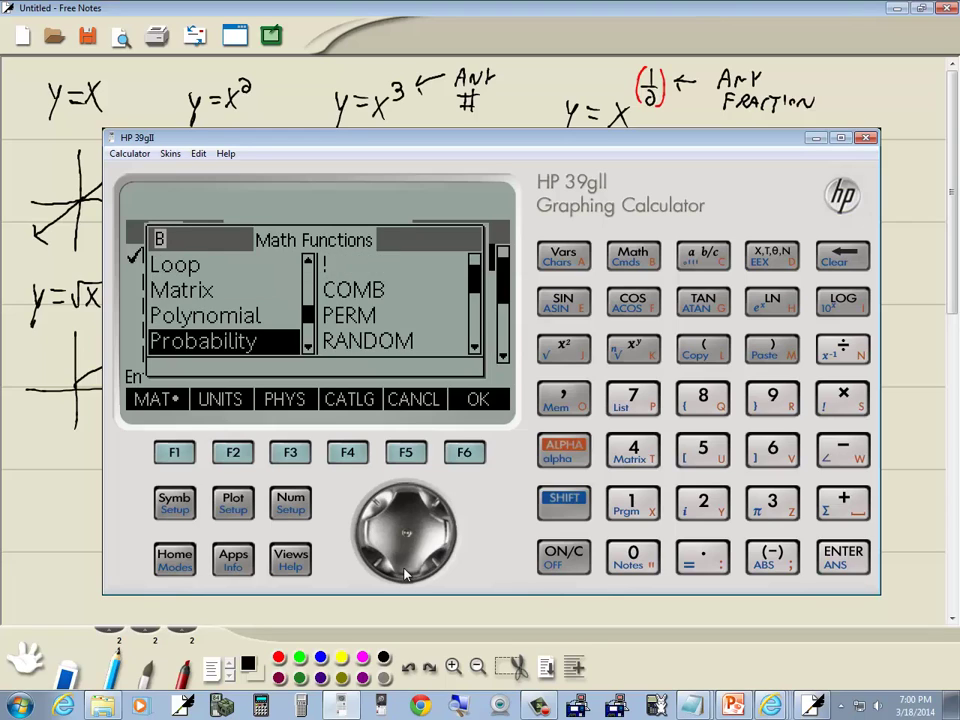
pyautogui.click(405, 570)
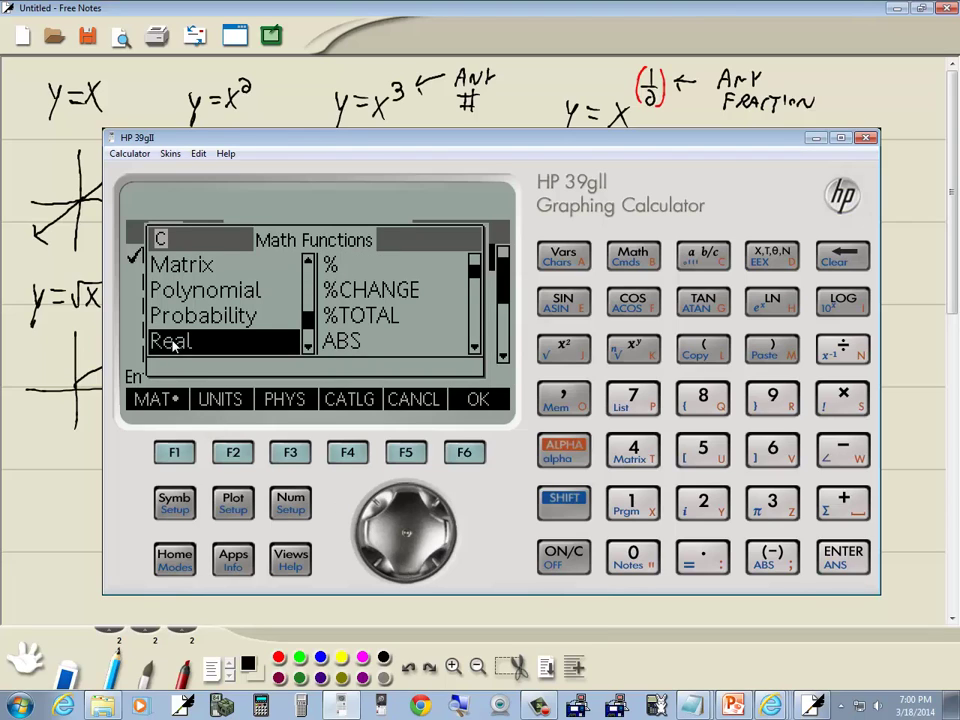
# - Insert ABS from the Real functions and redefine F1(X) as ABS(X)
pyautogui.click(447, 537)
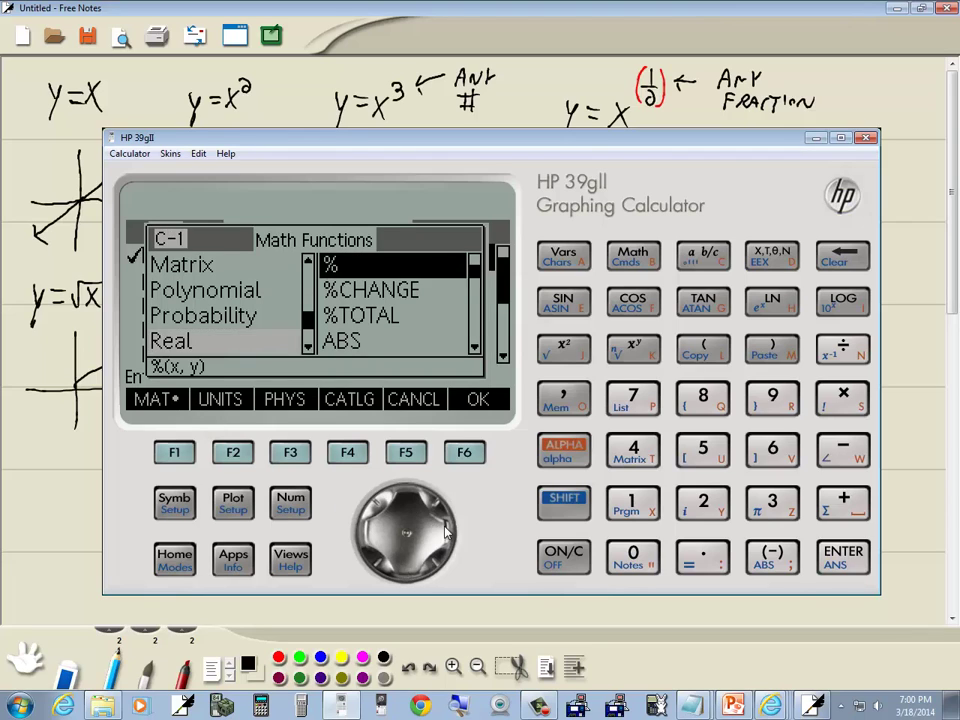
pyautogui.click(401, 576)
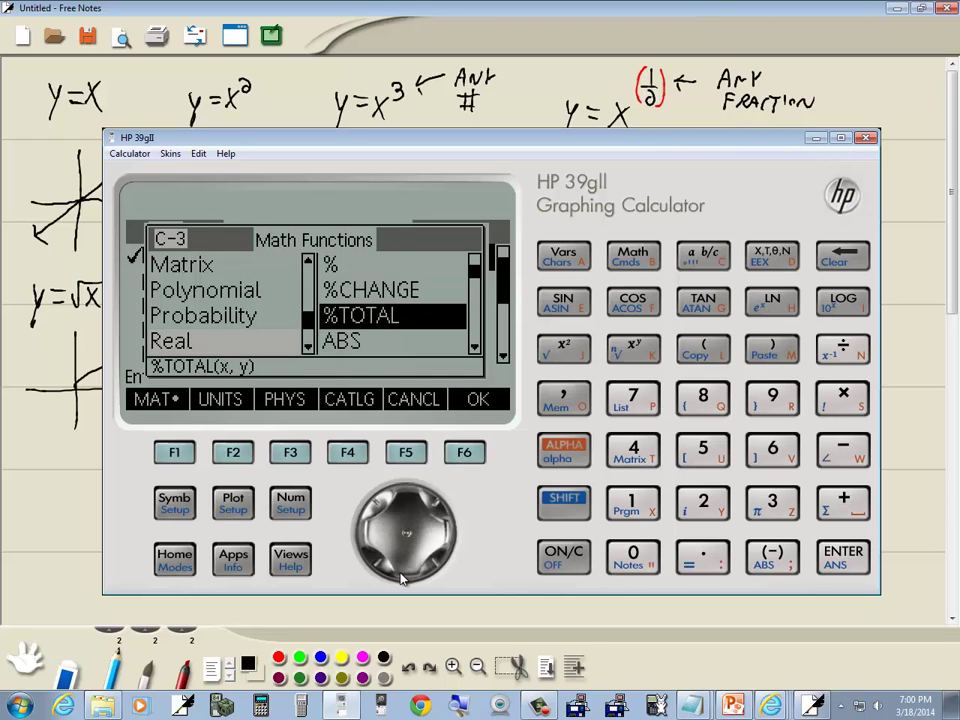
pyautogui.click(401, 576)
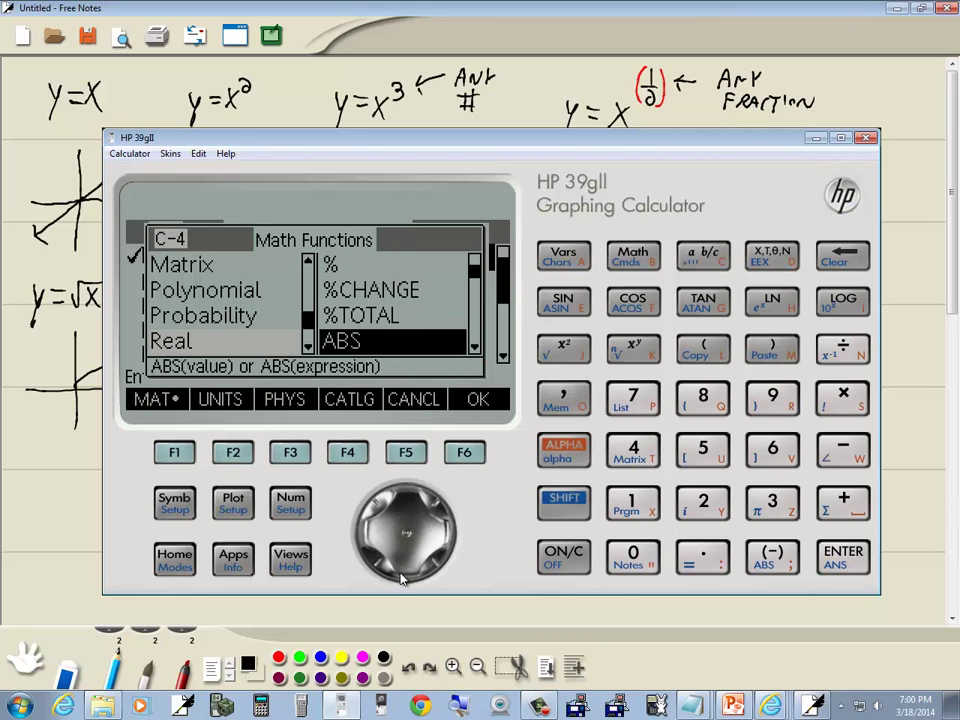
pyautogui.click(843, 555)
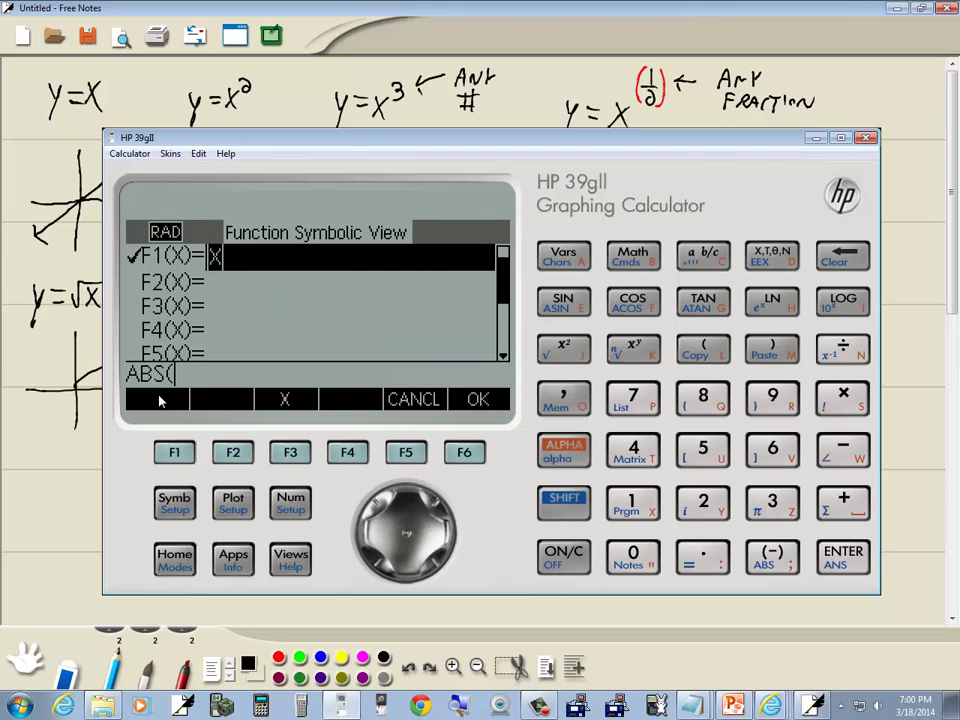
pyautogui.click(771, 257)
pyautogui.click(703, 347)
pyautogui.click(838, 556)
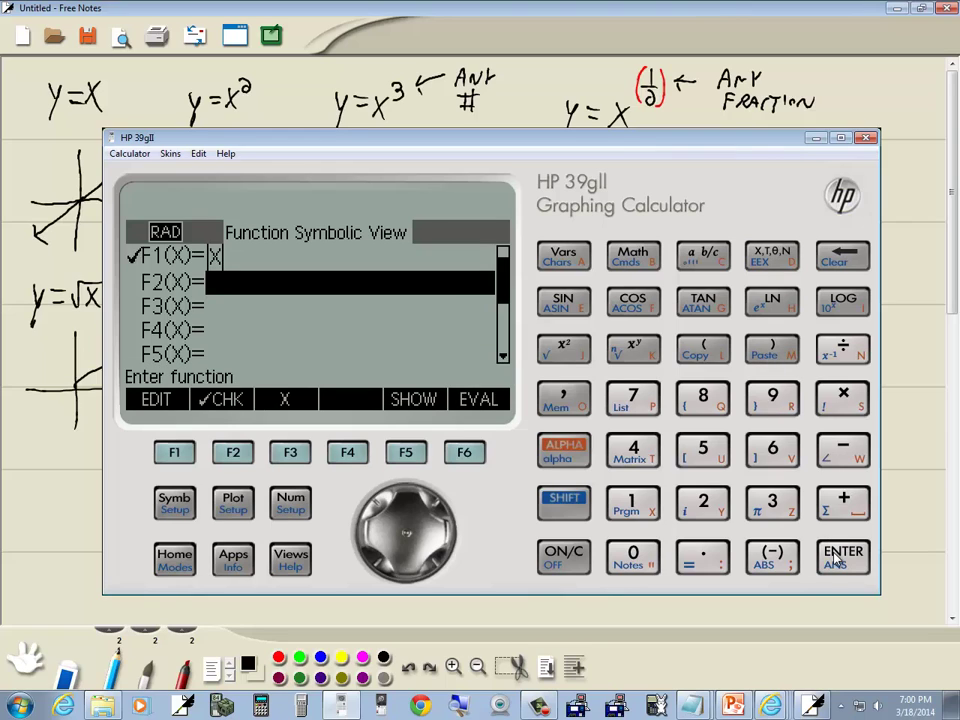
# - Plot the absolute value function stored in F1(X)
pyautogui.click(232, 503)
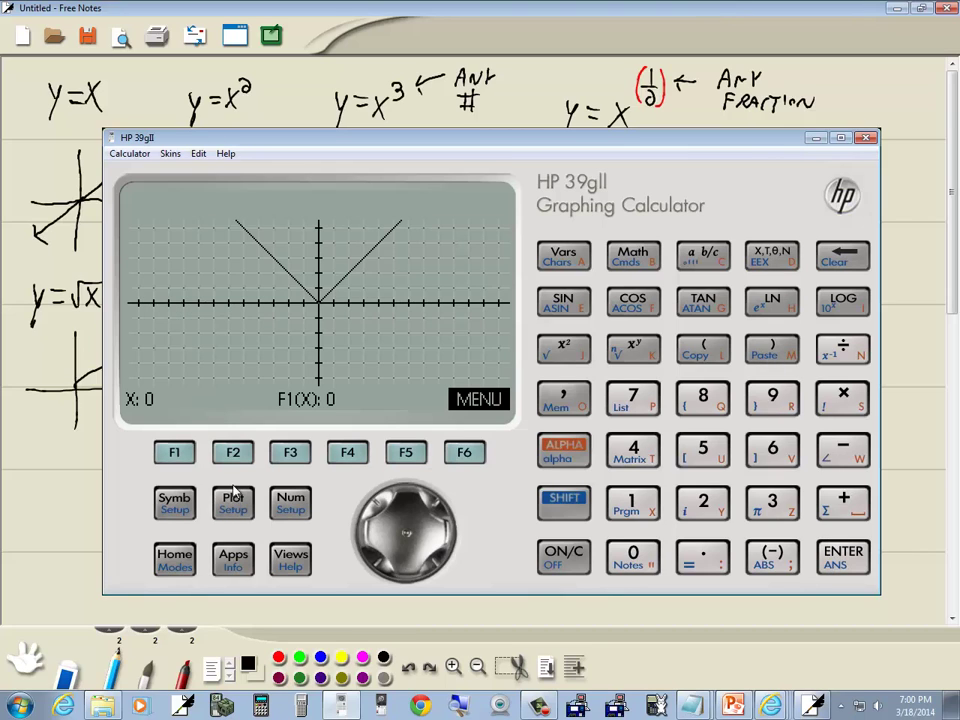
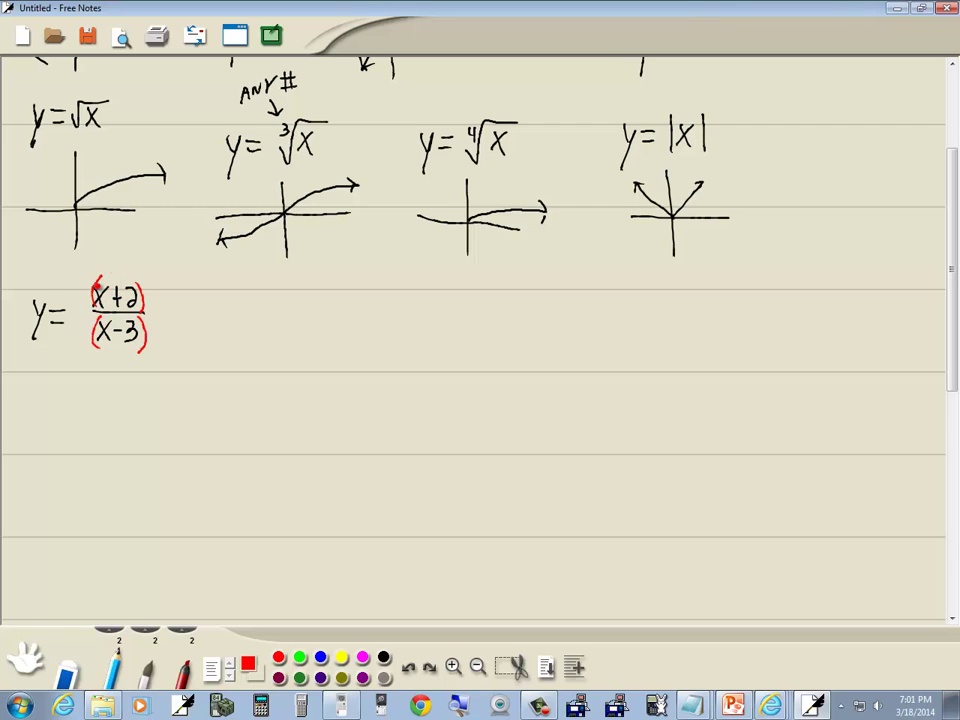
# - Set the ink to black, switch to the HP 39gII calculator and enter the numerator (X+2) for F1(X) in the symbolic view
pyautogui.click(385, 658)
pyautogui.click(338, 707)
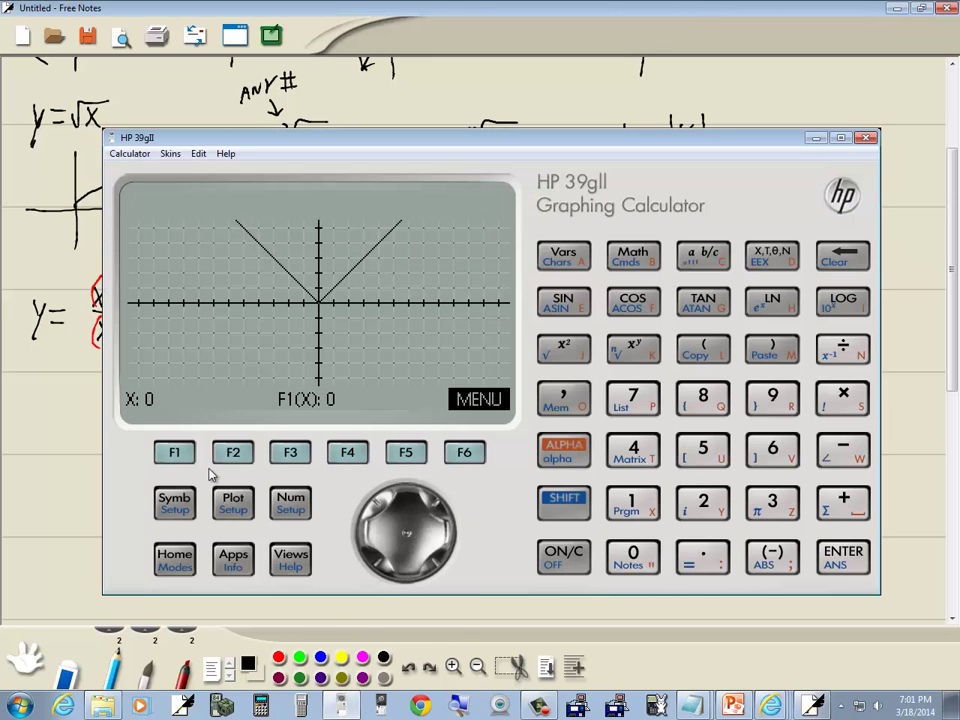
pyautogui.click(174, 503)
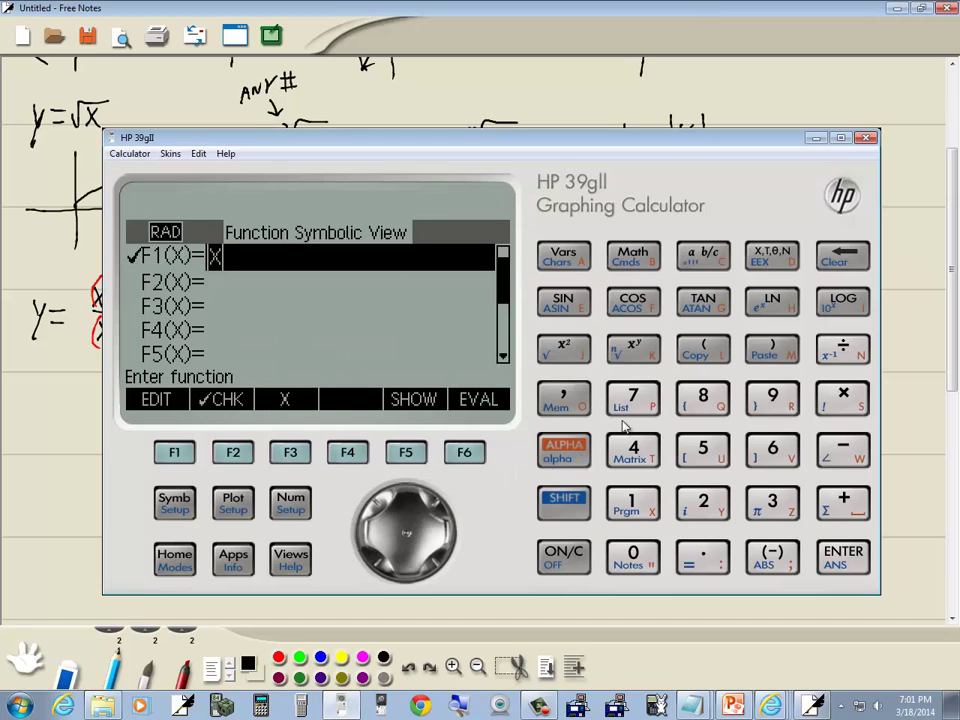
pyautogui.click(700, 355)
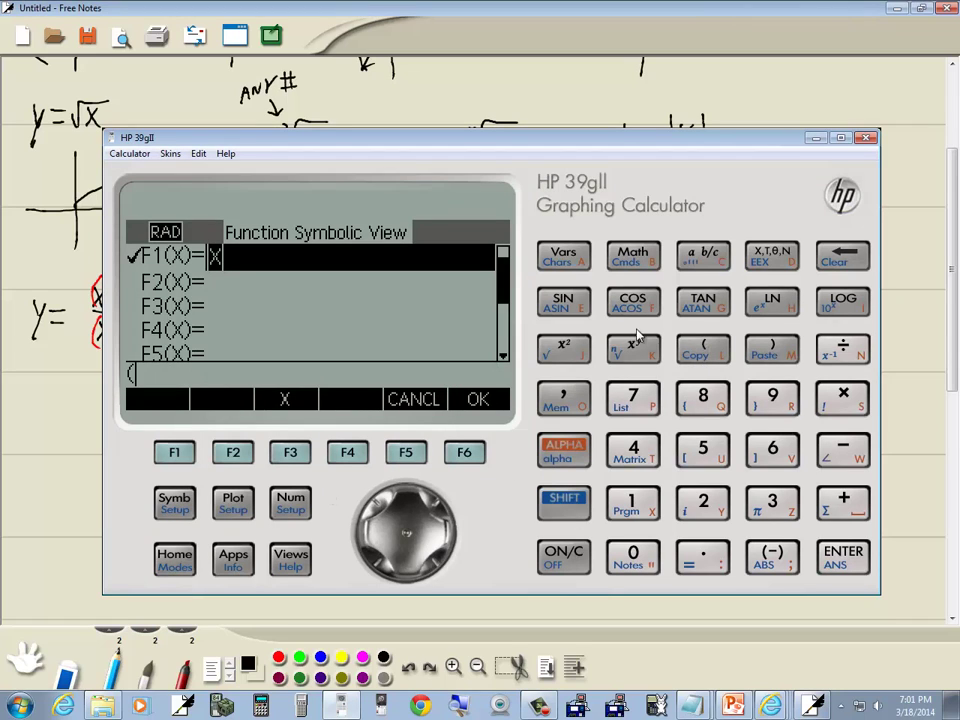
pyautogui.click(771, 256)
pyautogui.write('+2')
pyautogui.click(769, 348)
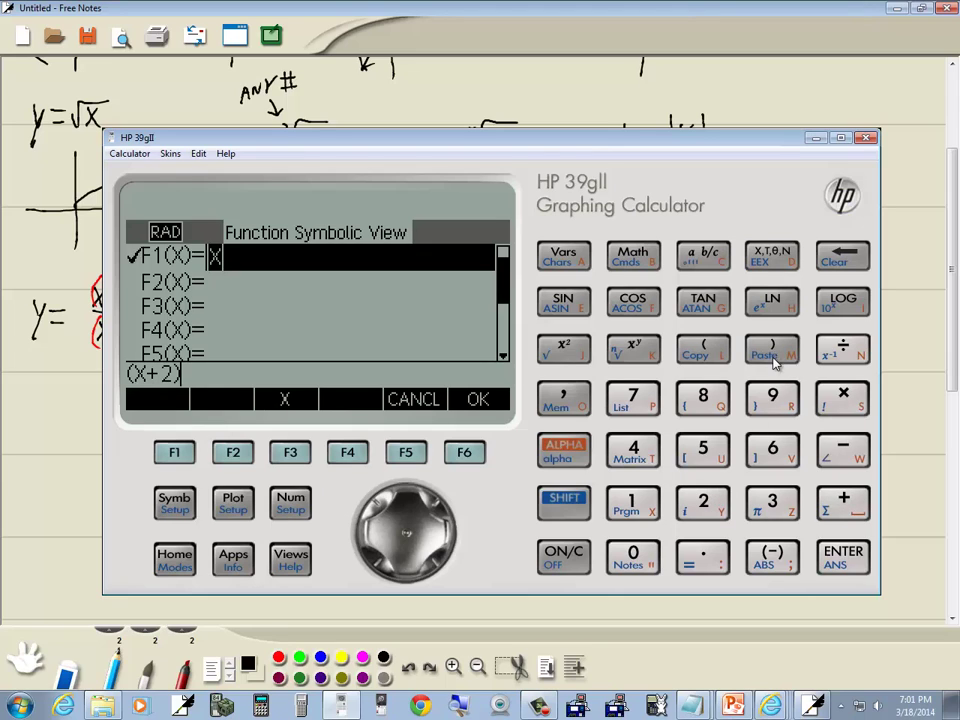
# - Divide by (X-3) to complete F1(X) as (X+2)/(X-3), and plot the function
pyautogui.click(845, 347)
pyautogui.click(702, 348)
pyautogui.click(771, 256)
pyautogui.click(822, 458)
pyautogui.click(772, 502)
pyautogui.click(778, 362)
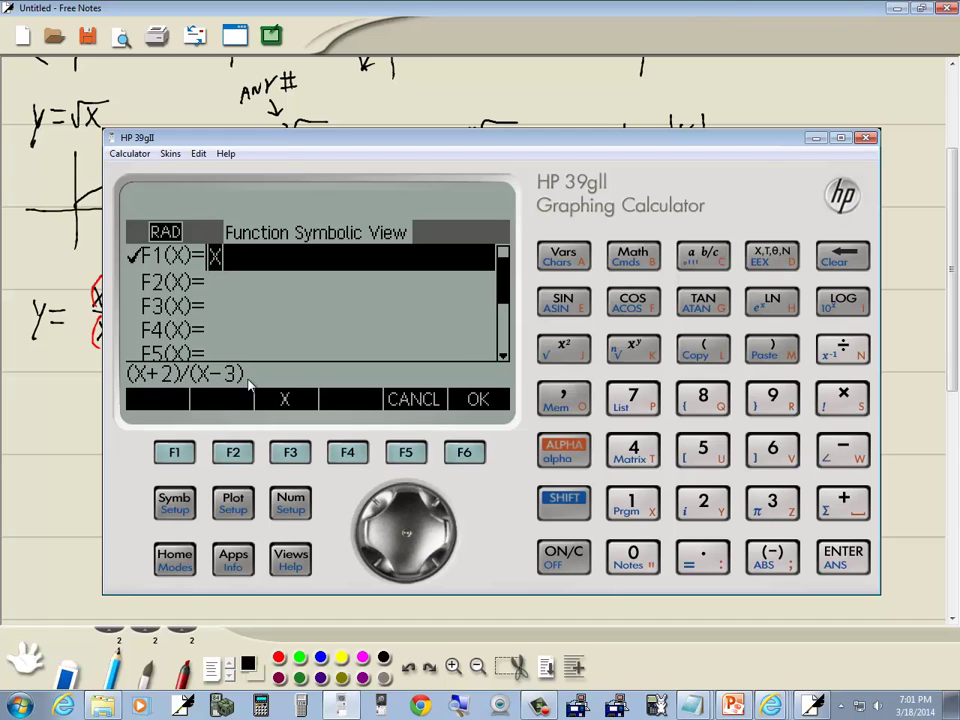
pyautogui.click(843, 558)
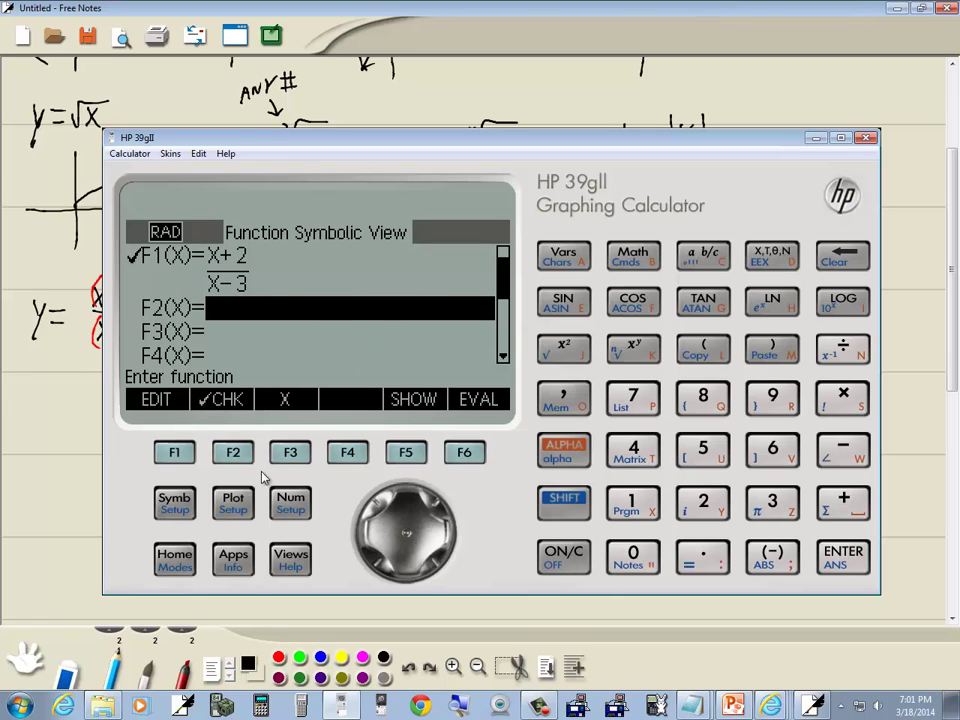
pyautogui.click(231, 502)
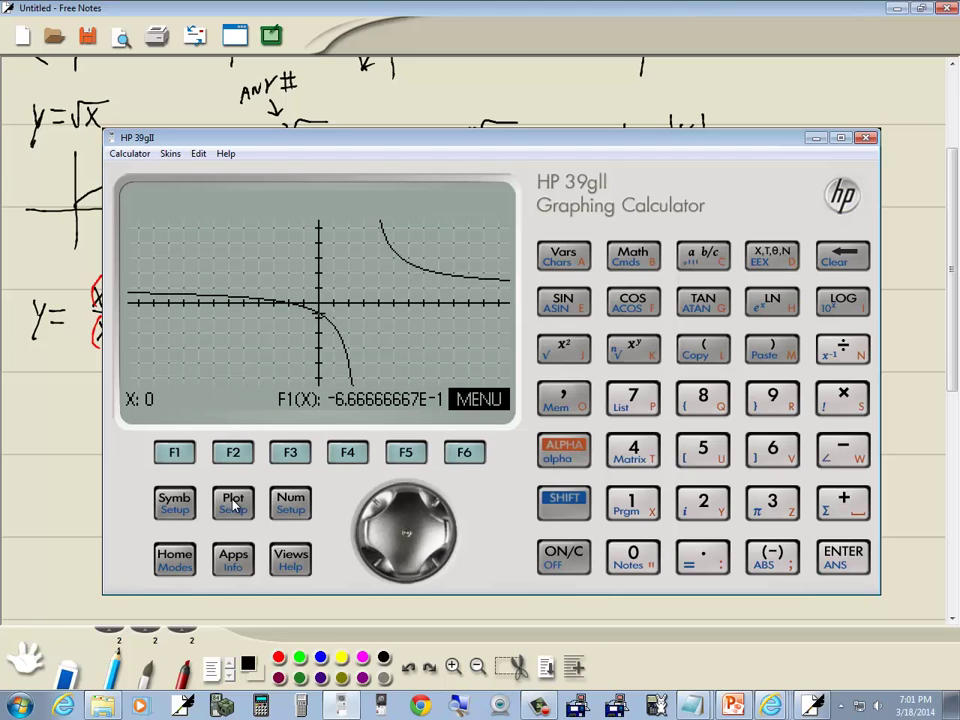
# - Return to Free Notes and sketch the two-branch graph of y=(x+2)/(x-3) below its equation, with three tick marks on the positive x-axis
pyautogui.click(91, 471)
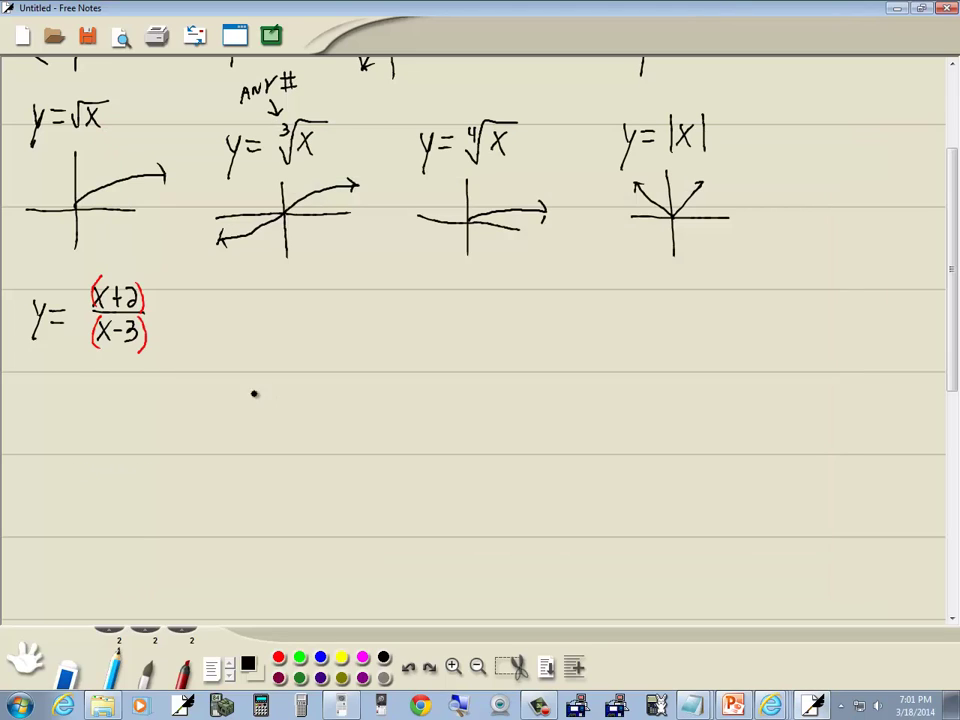
pyautogui.moveTo(92, 388); pyautogui.dragTo(88, 487)
pyautogui.moveTo(31, 434)
pyautogui.mouseDown()
pyautogui.moveTo(140, 439)
pyautogui.moveTo(103, 451)
pyautogui.mouseUp()
pyautogui.moveTo(112, 428)
pyautogui.mouseDown()
pyautogui.moveTo(112, 451)
pyautogui.moveTo(121, 451)
pyautogui.mouseUp()
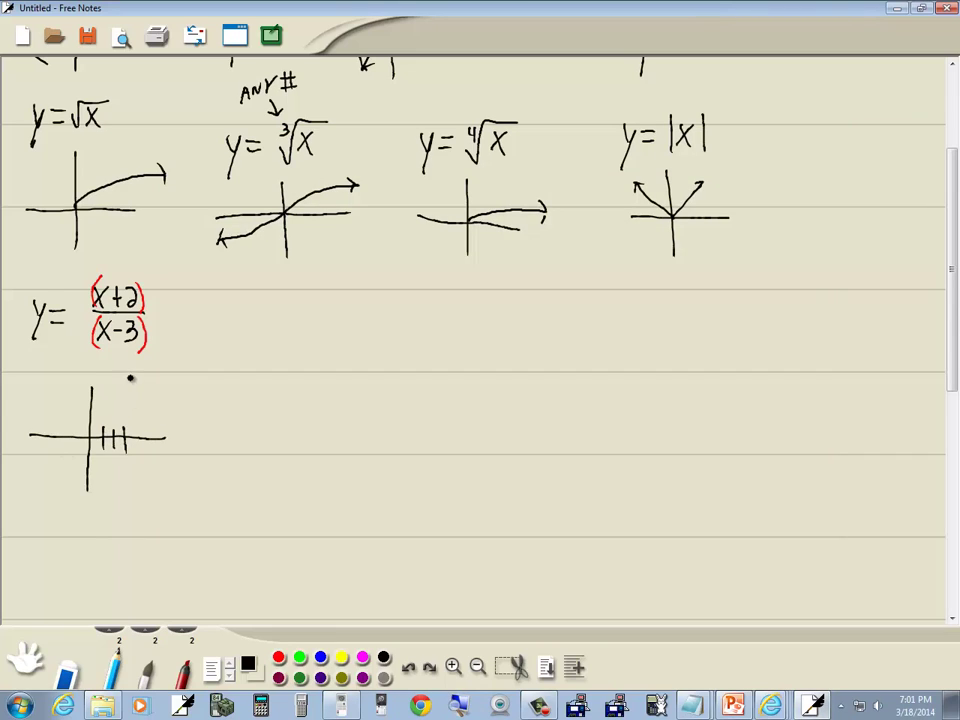
pyautogui.moveTo(130, 378)
pyautogui.mouseDown()
pyautogui.moveTo(148, 420)
pyautogui.moveTo(180, 418)
pyautogui.moveTo(172, 430)
pyautogui.mouseUp()
pyautogui.moveTo(55, 426)
pyautogui.mouseDown()
pyautogui.moveTo(90, 441)
pyautogui.moveTo(116, 497)
pyautogui.mouseUp()
pyautogui.moveTo(42, 414); pyautogui.dragTo(42, 436)
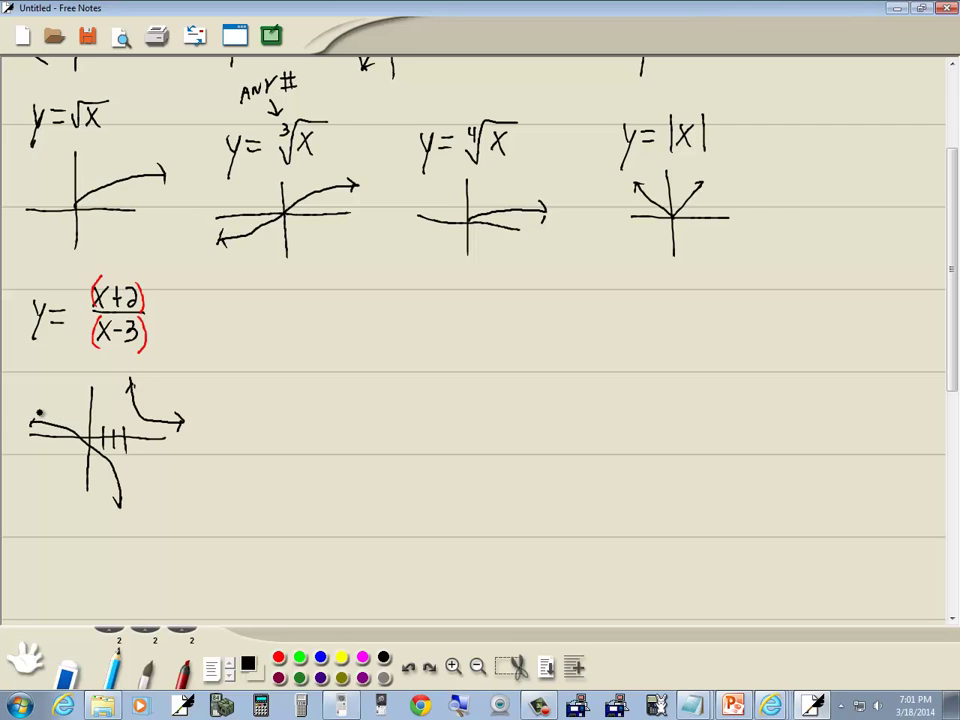
# - Handwrite the equation y=-√(-x-3) beside the rational function
pyautogui.moveTo(261, 321)
pyautogui.mouseDown()
pyautogui.moveTo(251, 360)
pyautogui.moveTo(257, 339)
pyautogui.mouseUp()
pyautogui.moveTo(269, 331); pyautogui.dragTo(275, 333)
pyautogui.moveTo(269, 339); pyautogui.dragTo(282, 339)
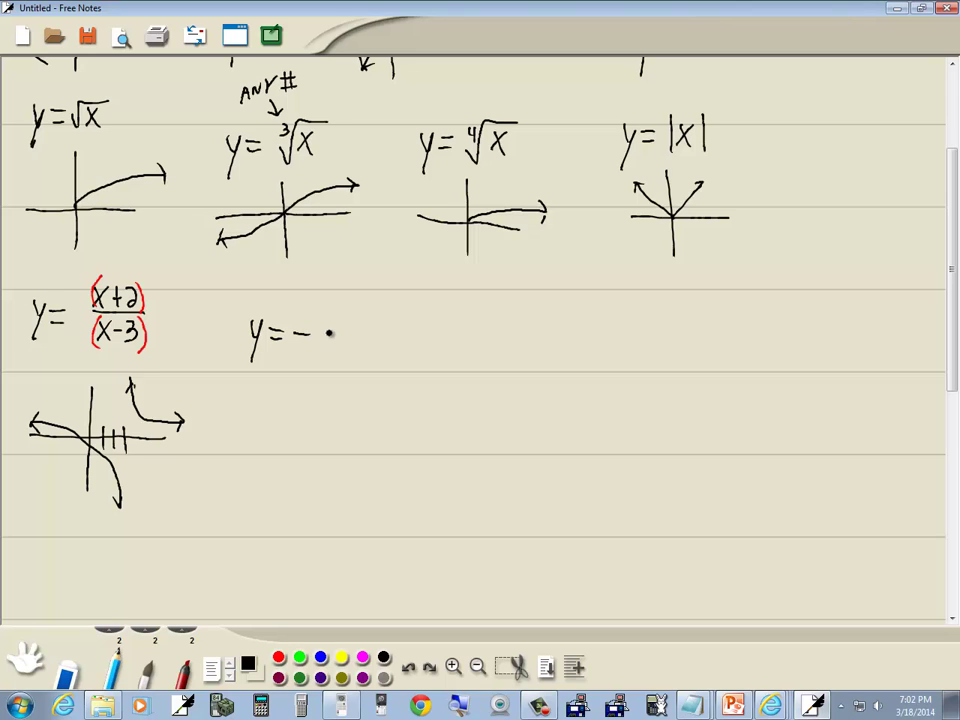
pyautogui.moveTo(319, 338)
pyautogui.mouseDown()
pyautogui.moveTo(369, 317)
pyautogui.moveTo(415, 318)
pyautogui.moveTo(352, 345)
pyautogui.mouseUp()
pyautogui.moveTo(353, 324)
pyautogui.mouseDown()
pyautogui.moveTo(368, 345)
pyautogui.moveTo(397, 349)
pyautogui.mouseUp()
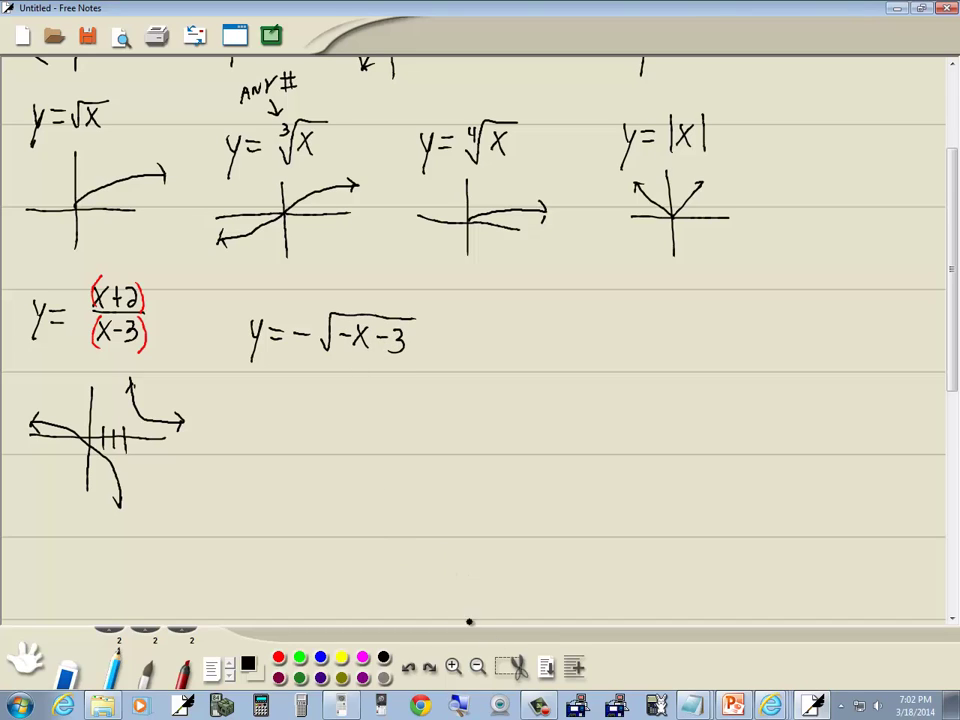
# - Check the calculator's minus keys, return to Free Notes and mark the minus before the root with a red arrow and boxed (-)
pyautogui.click(345, 706)
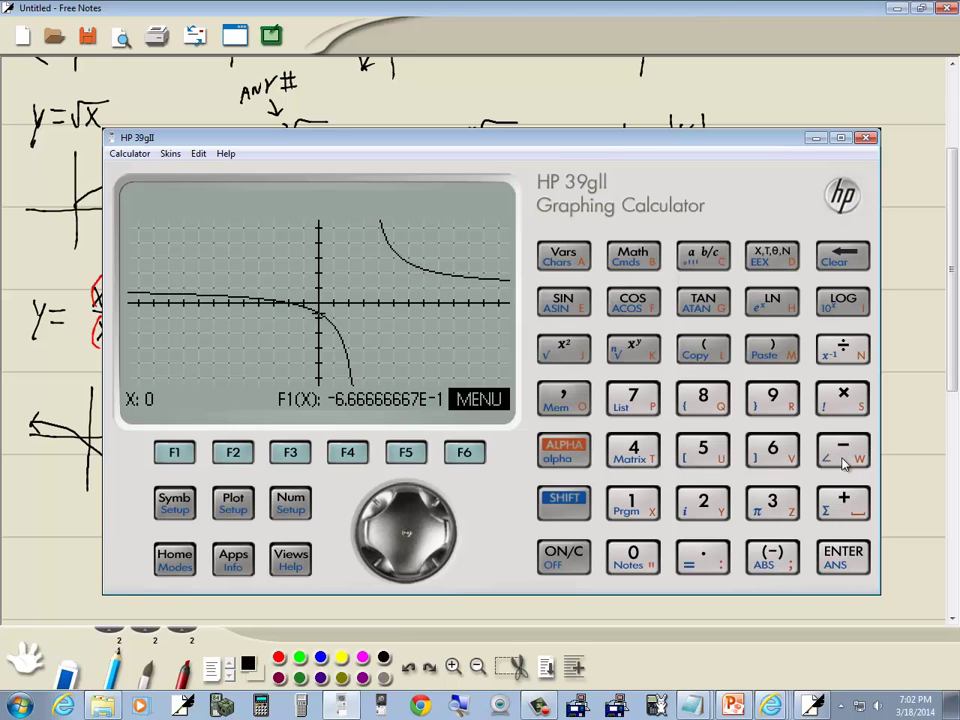
pyautogui.click(42, 397)
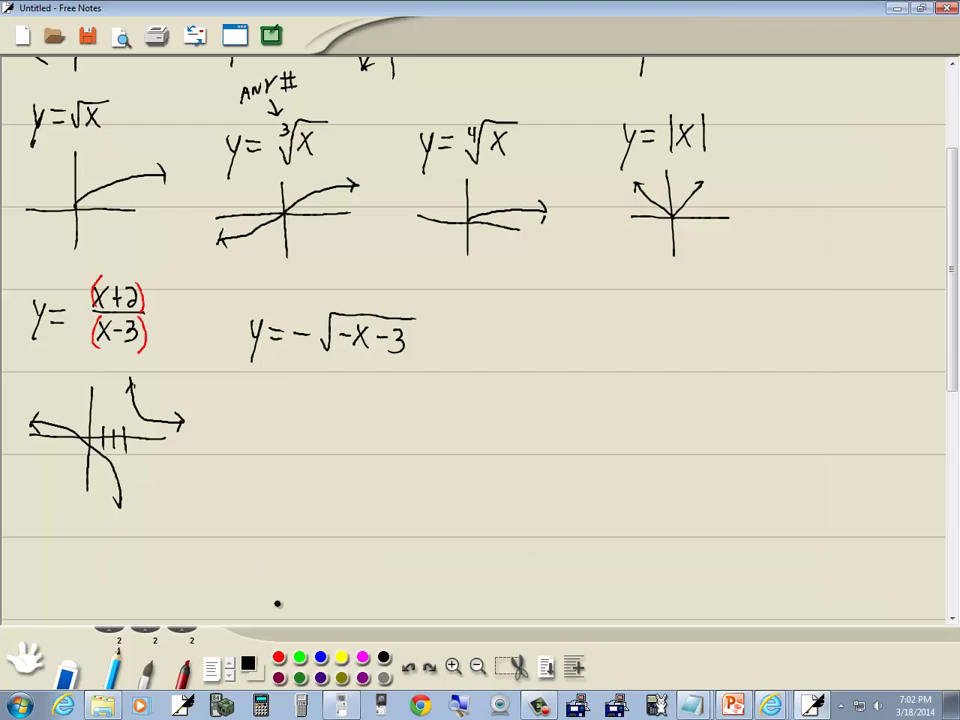
pyautogui.click(278, 657)
pyautogui.moveTo(295, 378)
pyautogui.mouseDown()
pyautogui.moveTo(300, 345)
pyautogui.moveTo(309, 355)
pyautogui.mouseUp()
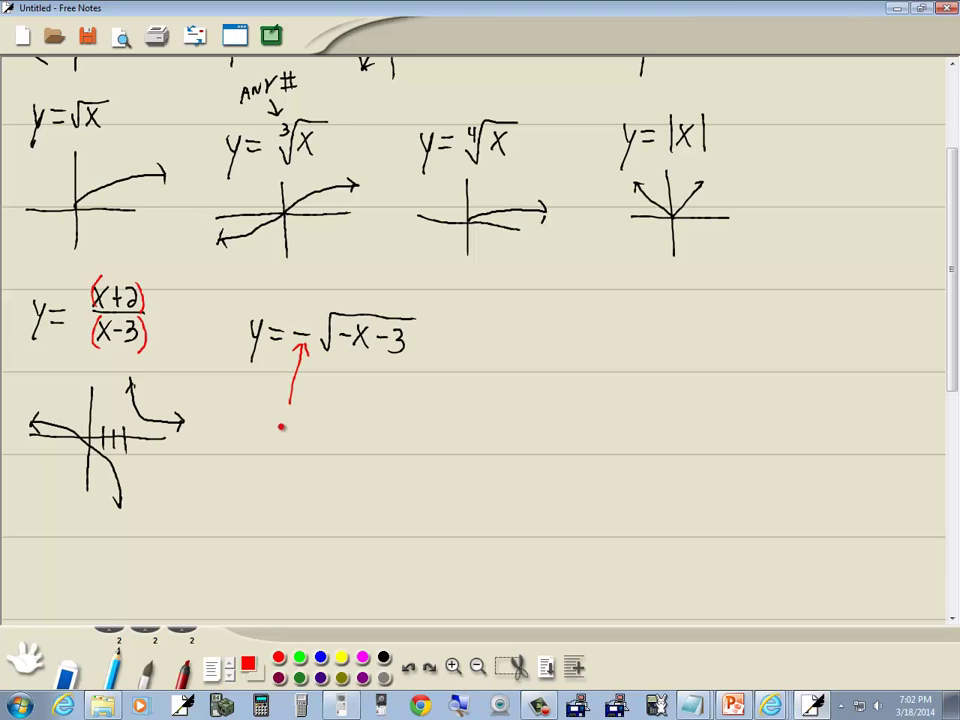
pyautogui.moveTo(278, 413)
pyautogui.mouseDown()
pyautogui.moveTo(273, 447)
pyautogui.moveTo(292, 426)
pyautogui.mouseUp()
pyautogui.moveTo(295, 413); pyautogui.dragTo(297, 446)
pyautogui.moveTo(265, 408)
pyautogui.mouseDown()
pyautogui.moveTo(263, 447)
pyautogui.moveTo(302, 425)
pyautogui.mouseUp()
# - Mark the minus before x with a red arrow and boxed (-), and the minus before 3 with an arrow and boxed -
pyautogui.moveTo(348, 399); pyautogui.dragTo(340, 348)
pyautogui.moveTo(336, 356); pyautogui.dragTo(345, 355)
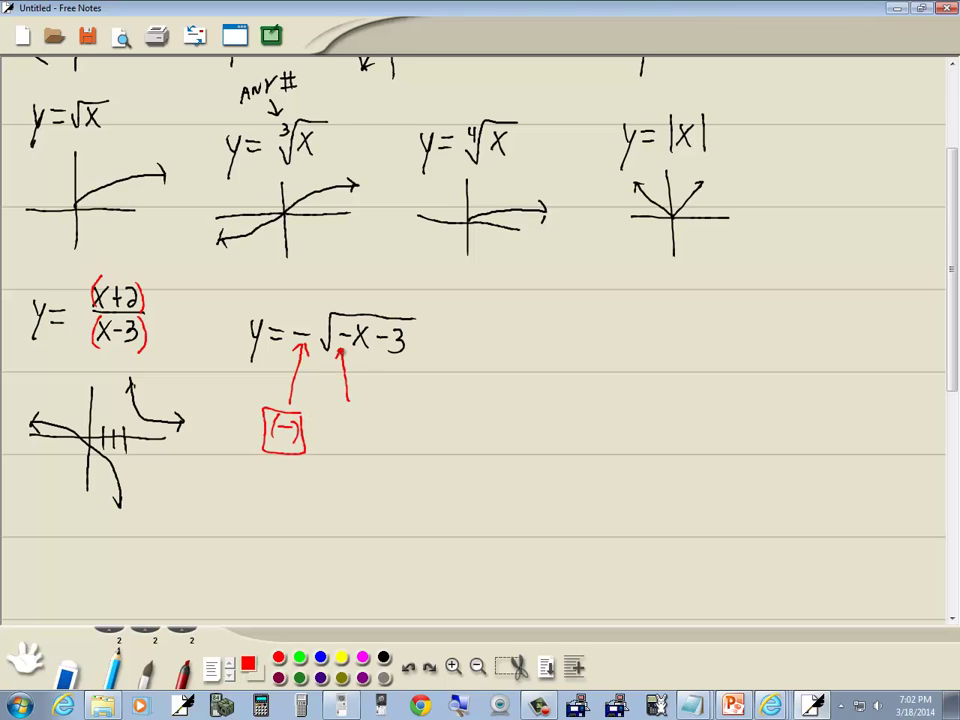
pyautogui.moveTo(342, 415); pyautogui.dragTo(339, 433)
pyautogui.moveTo(346, 422)
pyautogui.mouseDown()
pyautogui.moveTo(357, 420)
pyautogui.moveTo(332, 444)
pyautogui.moveTo(366, 409)
pyautogui.moveTo(330, 406)
pyautogui.mouseUp()
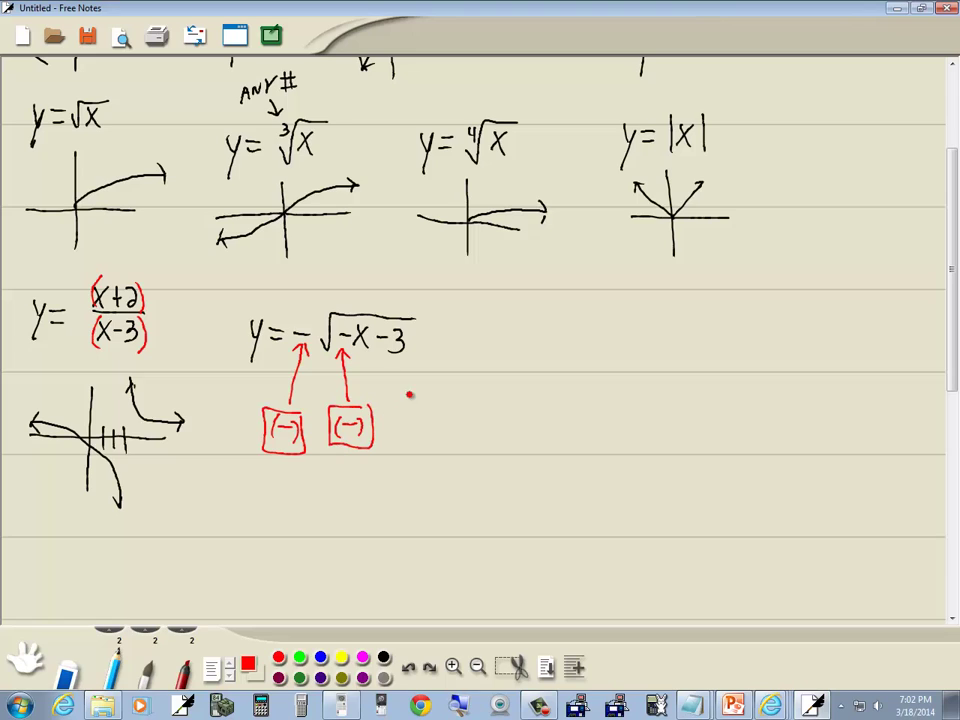
pyautogui.moveTo(408, 405); pyautogui.dragTo(386, 360)
pyautogui.moveTo(414, 436)
pyautogui.mouseDown()
pyautogui.moveTo(448, 407)
pyautogui.moveTo(413, 442)
pyautogui.moveTo(444, 425)
pyautogui.mouseUp()
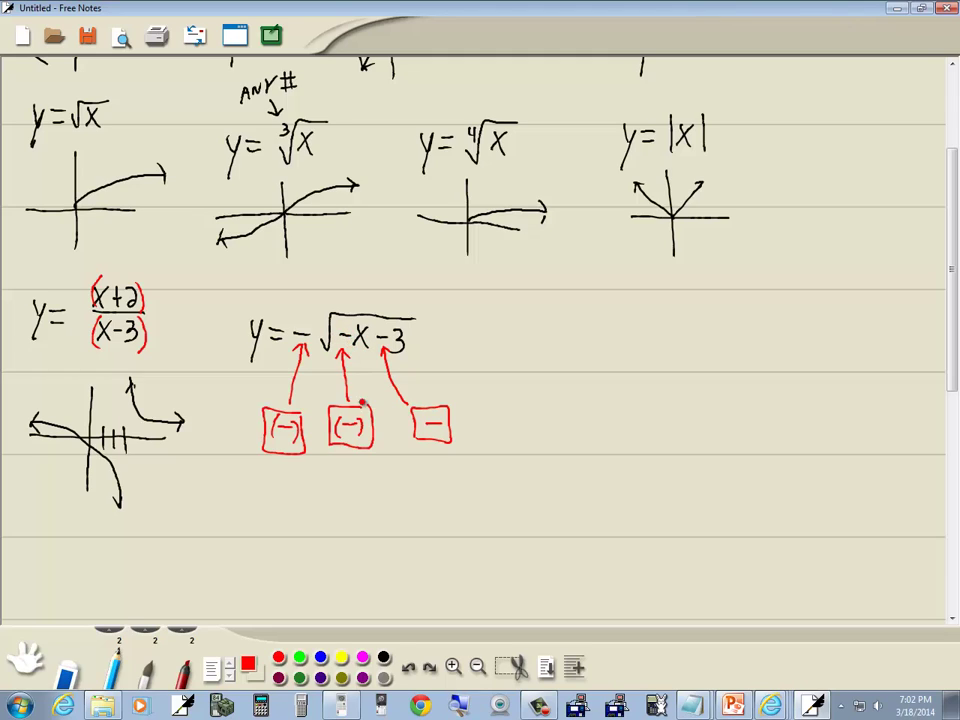
# - Set the ink back to black, switch to the HP 39gII calculator and move its window slightly higher
pyautogui.click(383, 656)
pyautogui.click(341, 706)
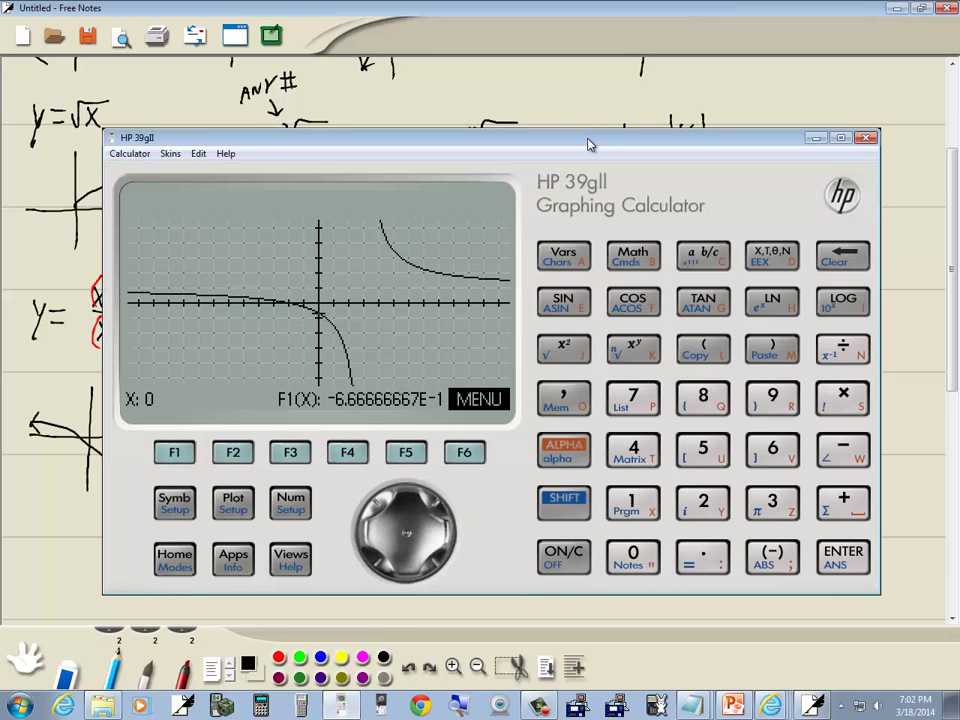
pyautogui.moveTo(590, 143); pyautogui.dragTo(606, 101)
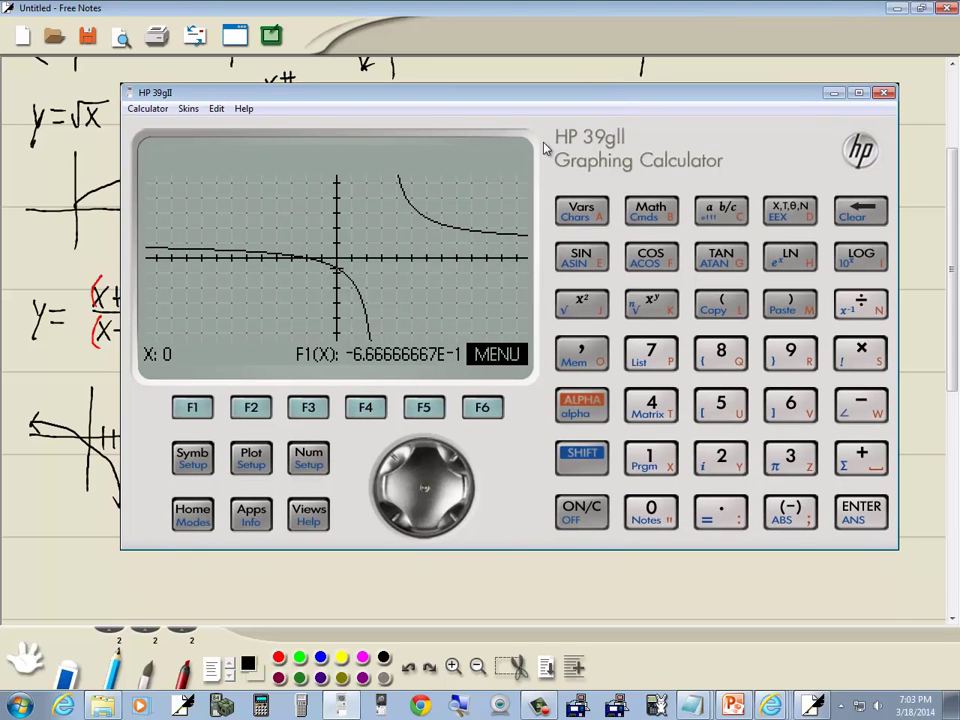
# - Redefine F1(X) as -√(-X-3), using the negative sign for the first two minuses and subtraction for the third, and plot it
pyautogui.click(196, 457)
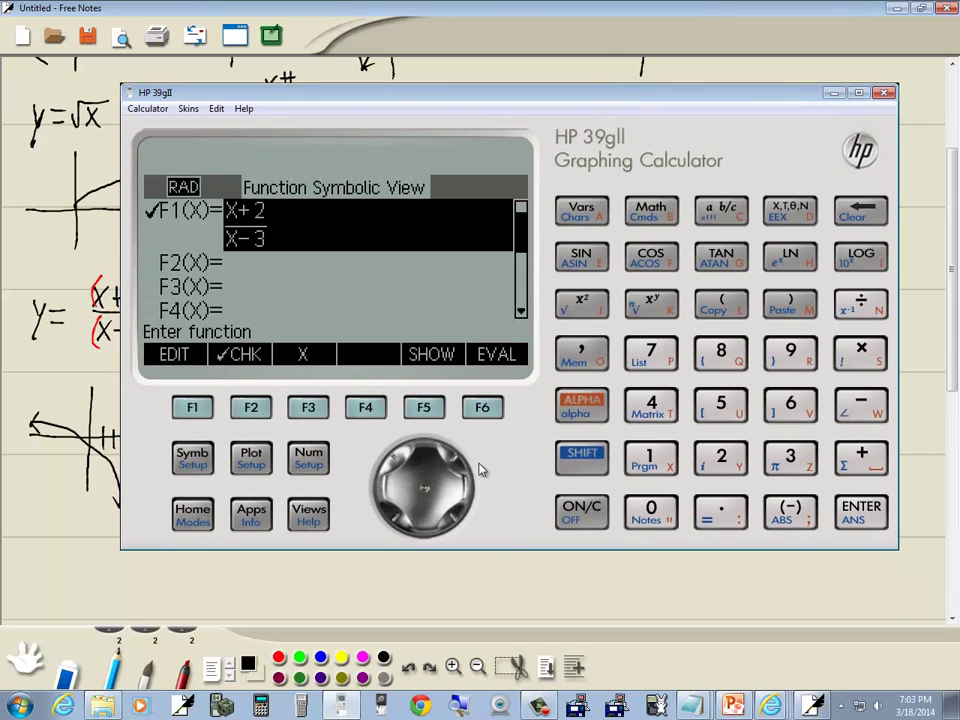
pyautogui.click(805, 520)
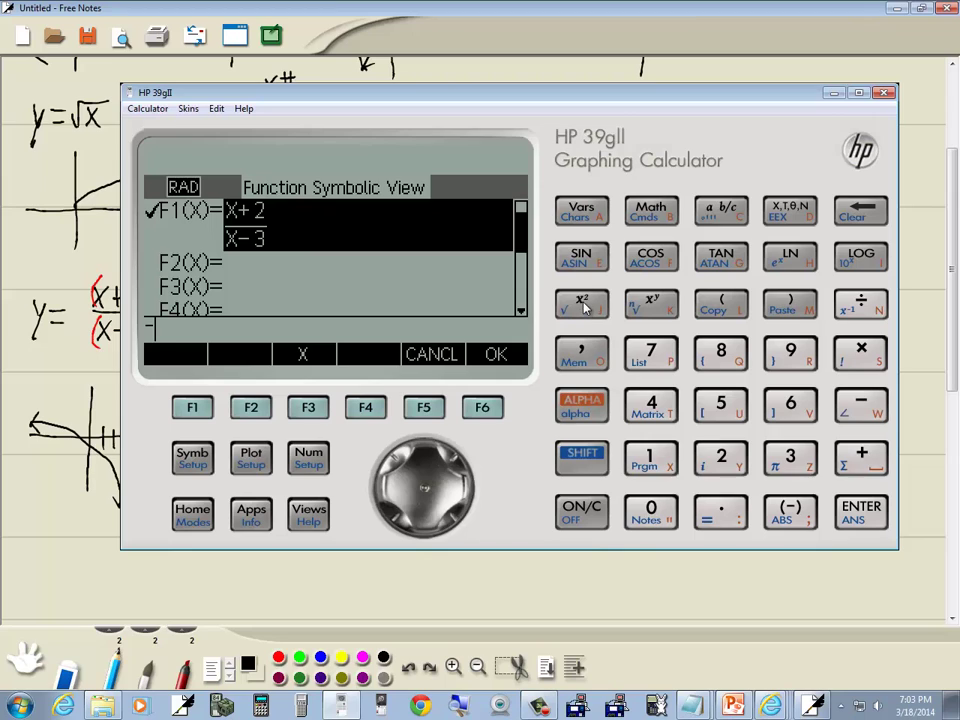
pyautogui.press('shift')
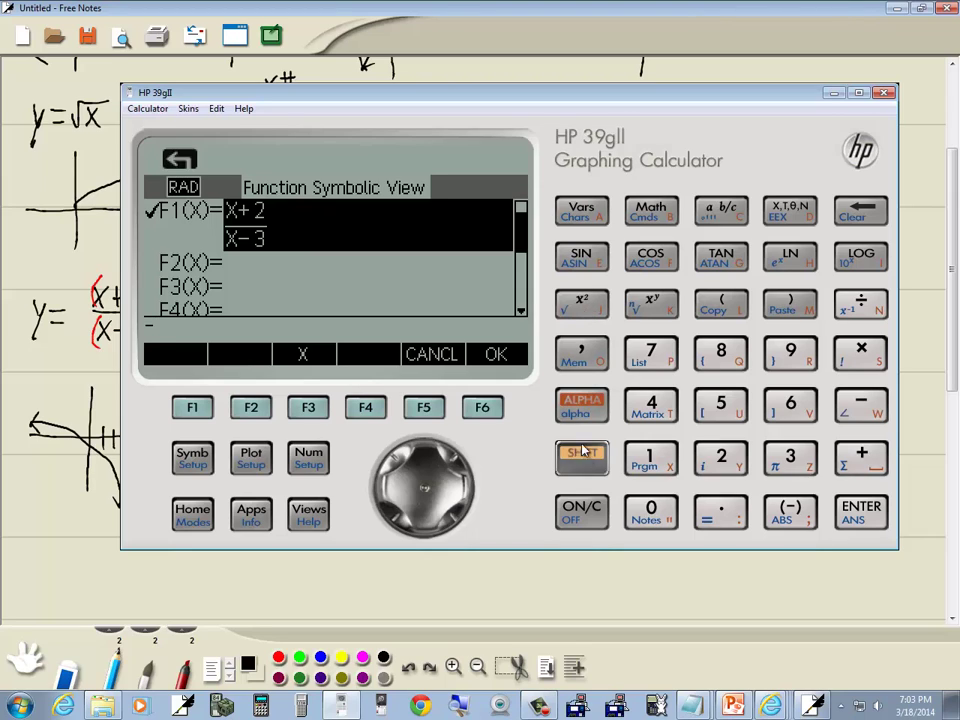
pyautogui.click(578, 304)
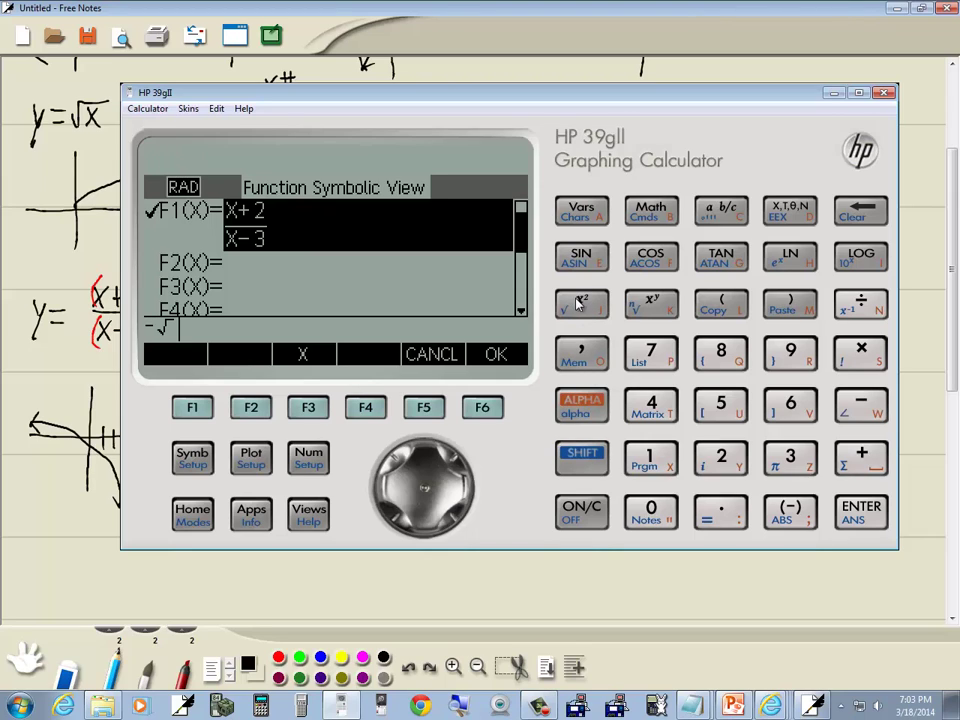
pyautogui.click(722, 303)
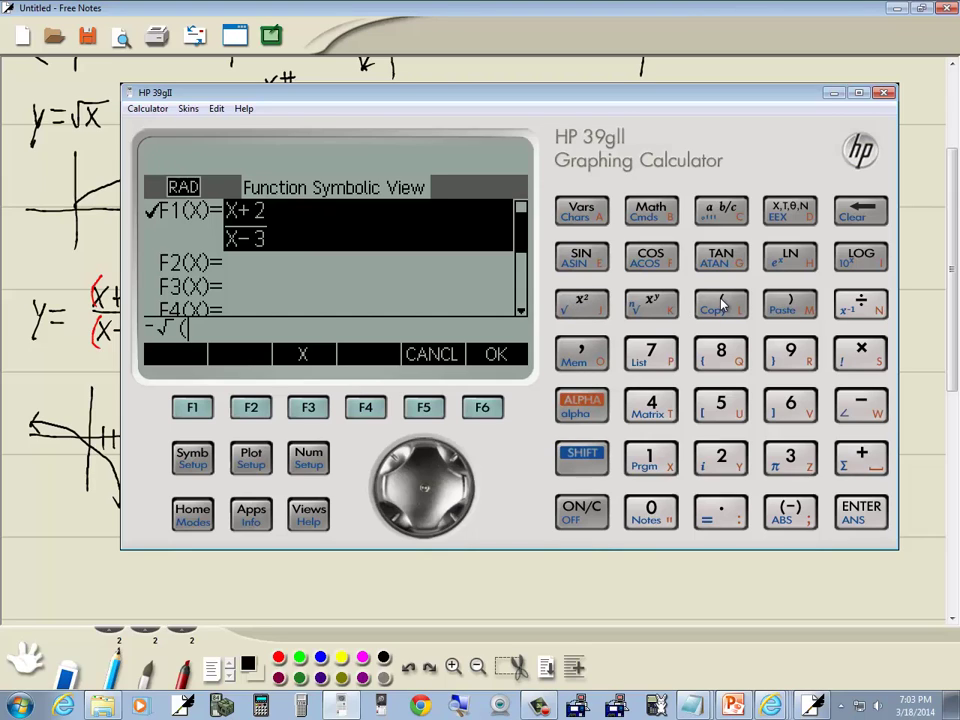
pyautogui.click(790, 512)
pyautogui.click(787, 210)
pyautogui.click(861, 415)
pyautogui.click(792, 455)
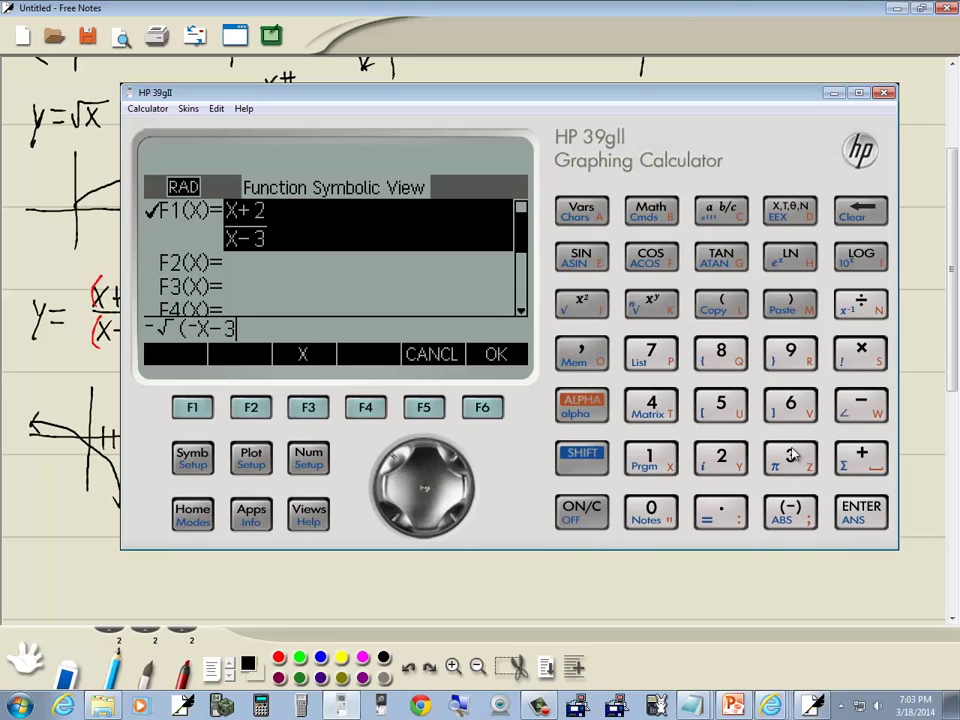
pyautogui.click(793, 310)
pyautogui.click(861, 513)
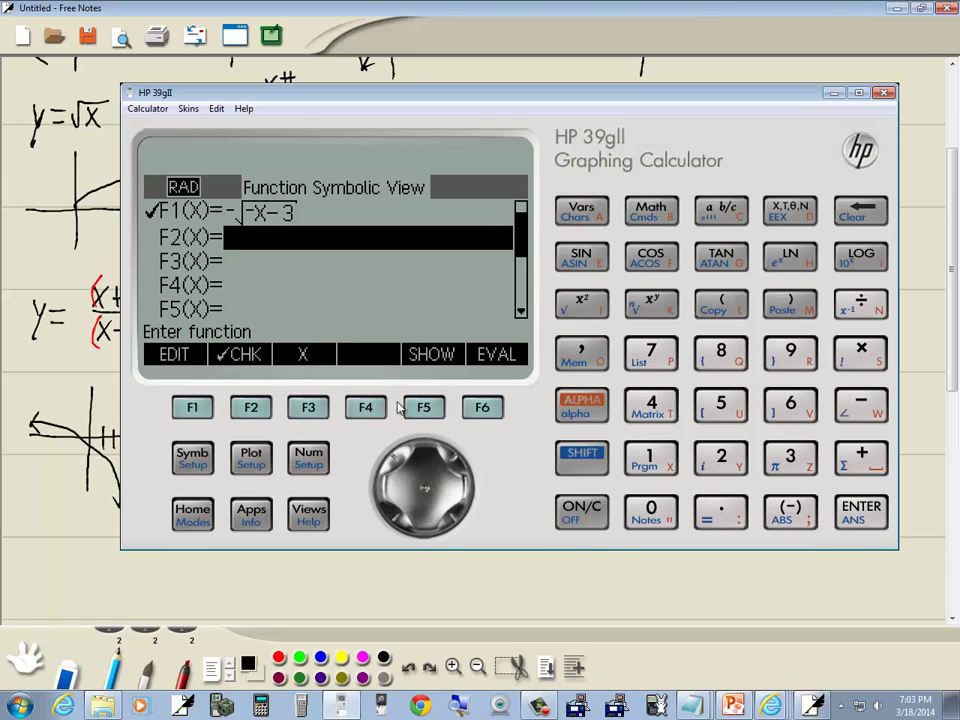
pyautogui.click(251, 455)
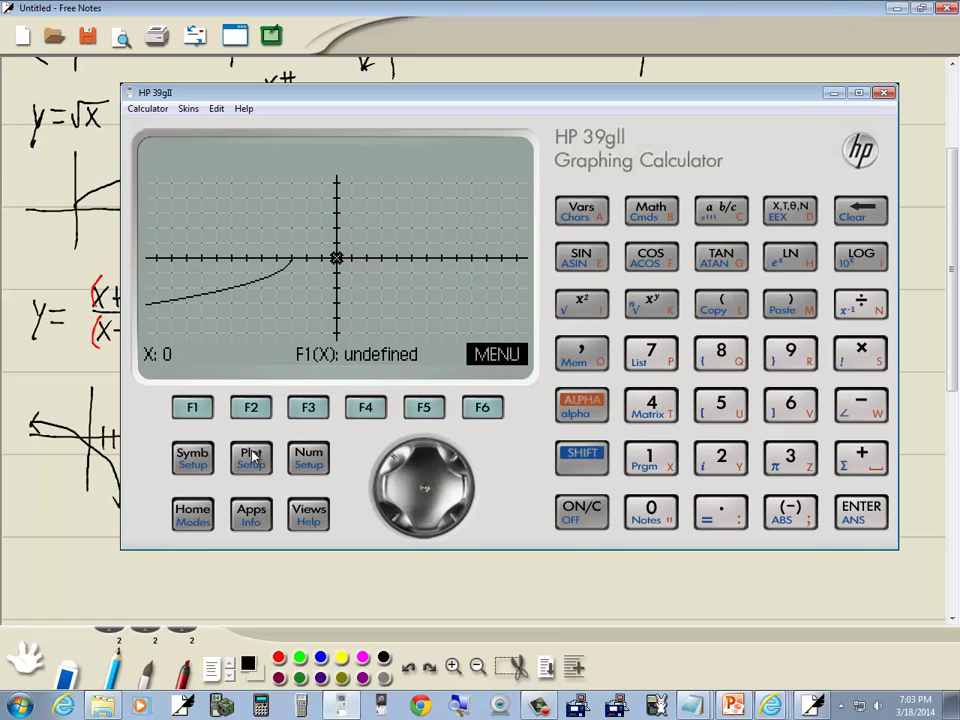
# - Return to Free Notes and sketch the graph of y=-√(-x-3) on axes below the boxed signs, starting three ticks along the negative x-axis
pyautogui.click(57, 528)
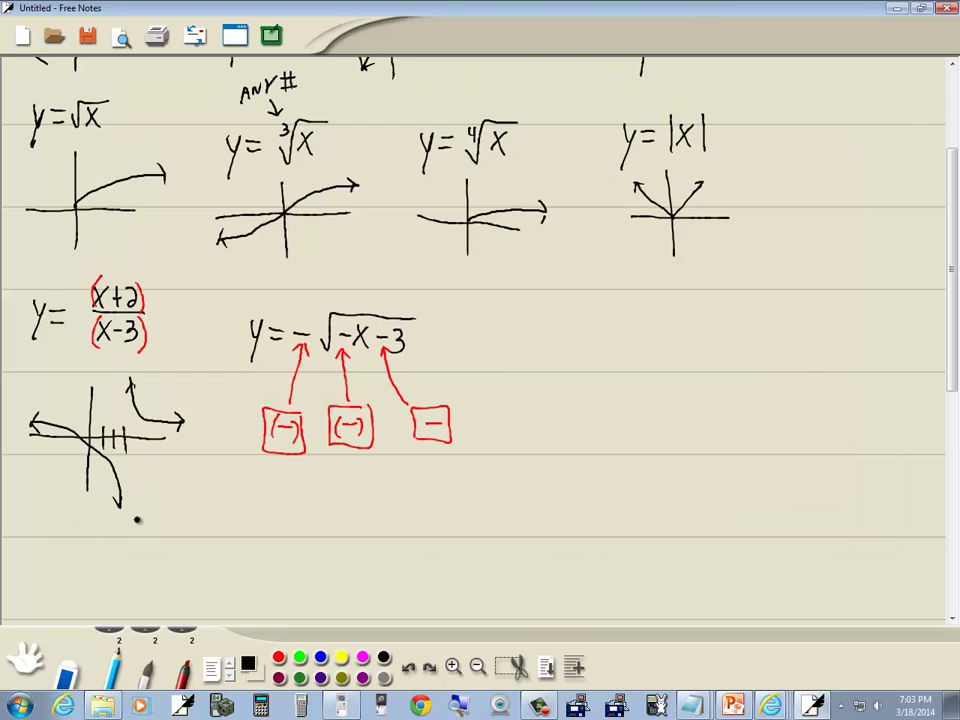
pyautogui.moveTo(347, 462); pyautogui.dragTo(348, 550)
pyautogui.moveTo(277, 495); pyautogui.dragTo(408, 495)
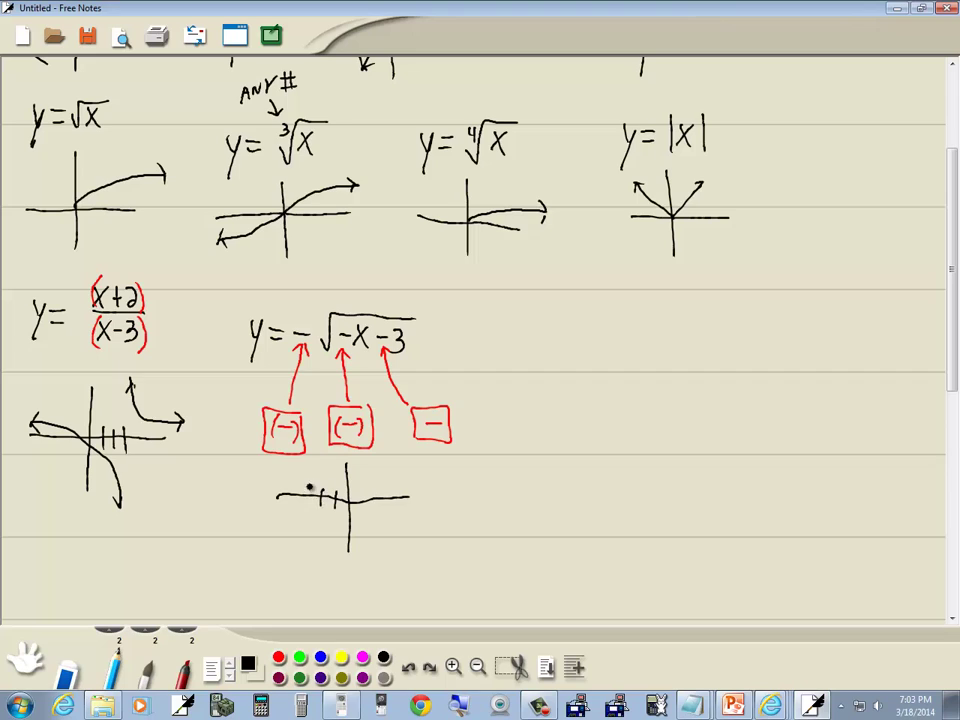
pyautogui.moveTo(309, 488)
pyautogui.mouseDown()
pyautogui.moveTo(259, 513)
pyautogui.moveTo(270, 519)
pyautogui.mouseUp()
# - Switch to the HP 39gII, replace the negative sign before X in F1(X) with the subtraction operator, and plot the function
pyautogui.click(343, 707)
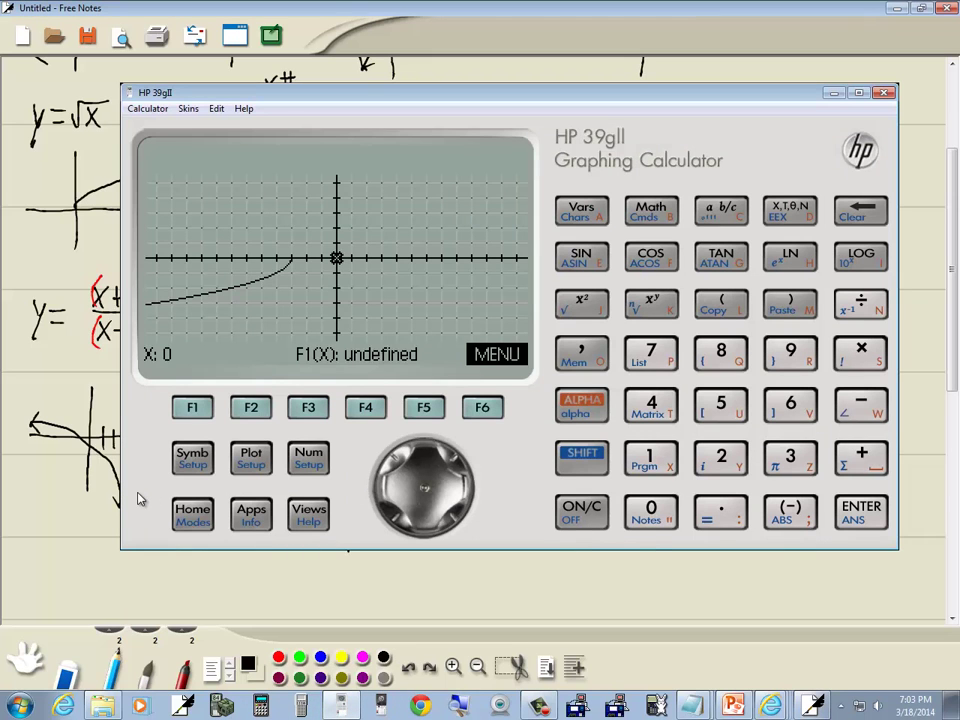
pyautogui.click(192, 458)
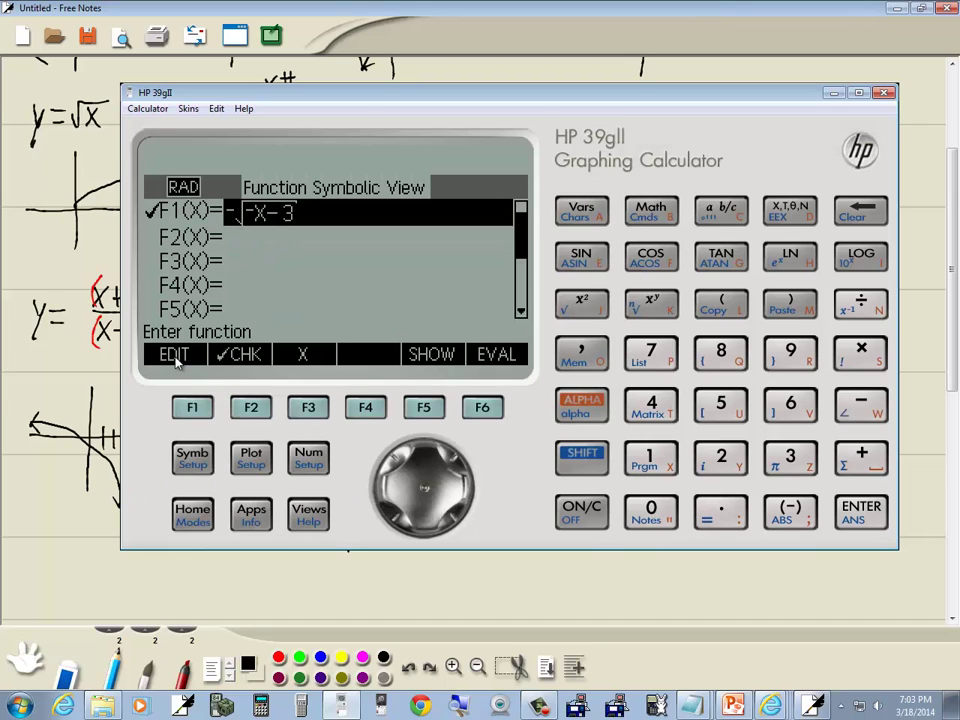
pyautogui.click(195, 410)
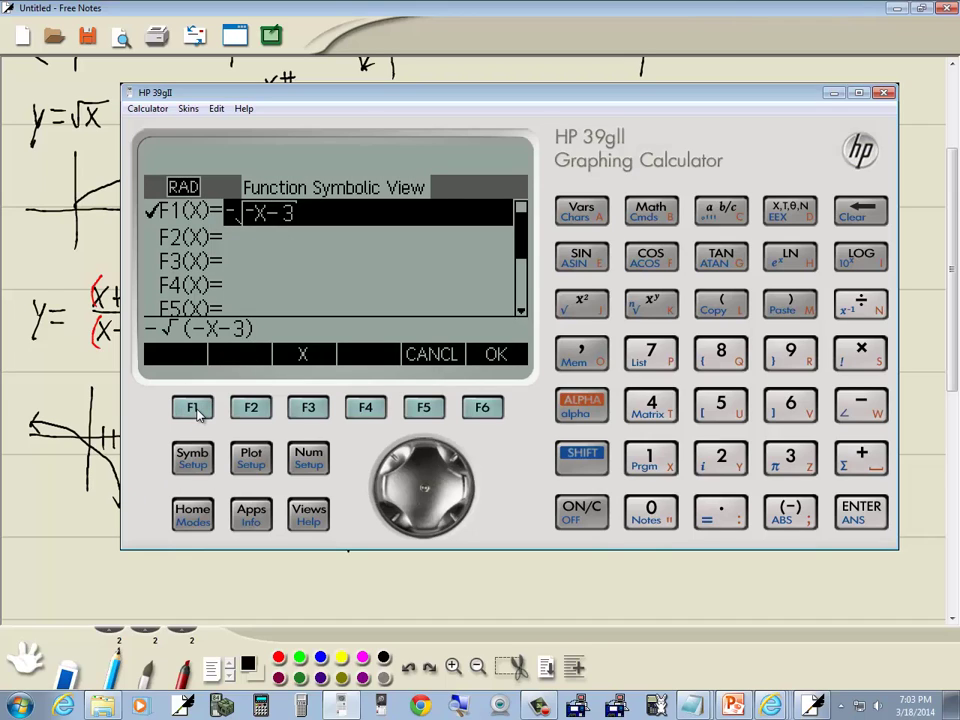
pyautogui.click(388, 495)
pyautogui.click(388, 495)
pyautogui.click(857, 215)
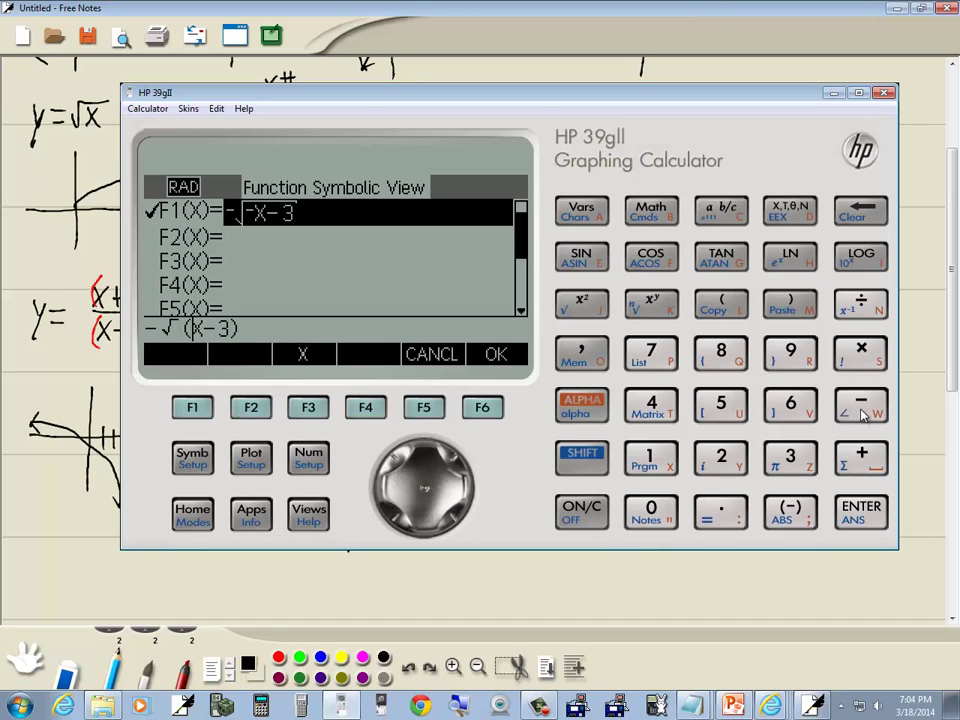
pyautogui.click(865, 406)
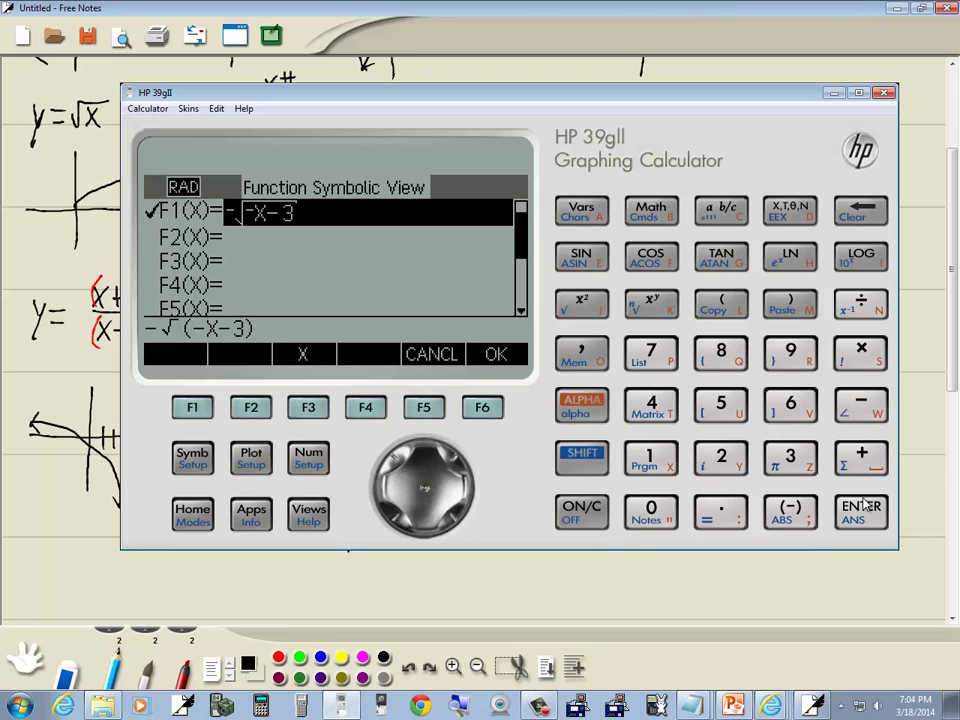
pyautogui.click(484, 407)
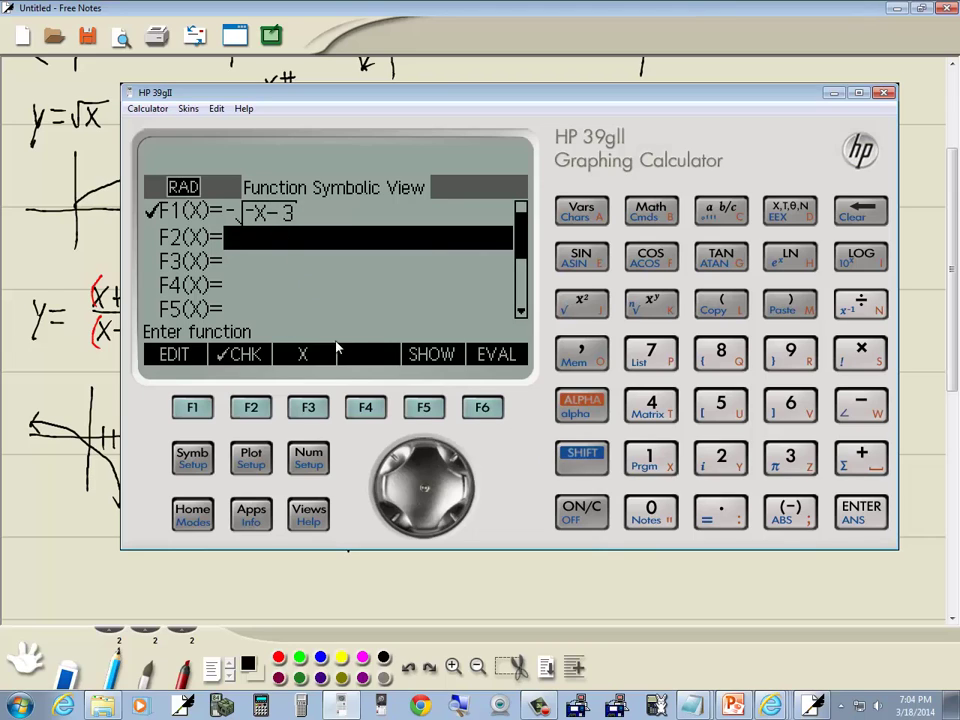
pyautogui.click(251, 458)
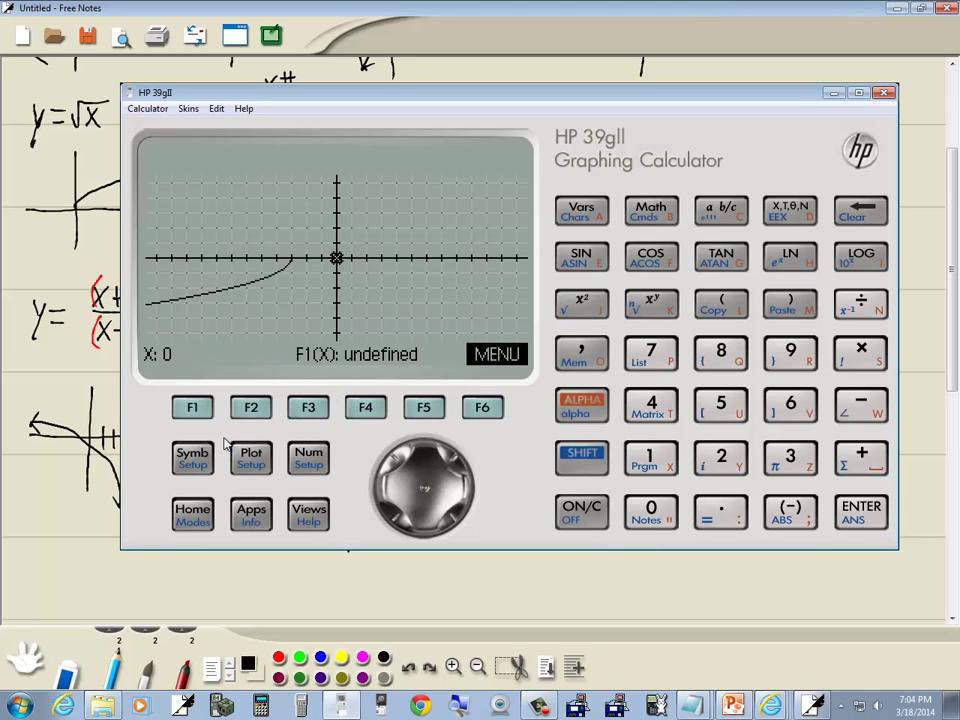
# - Replace the subtraction operator before 3 in F1(X) with the negative sign and plot the function again
pyautogui.click(193, 457)
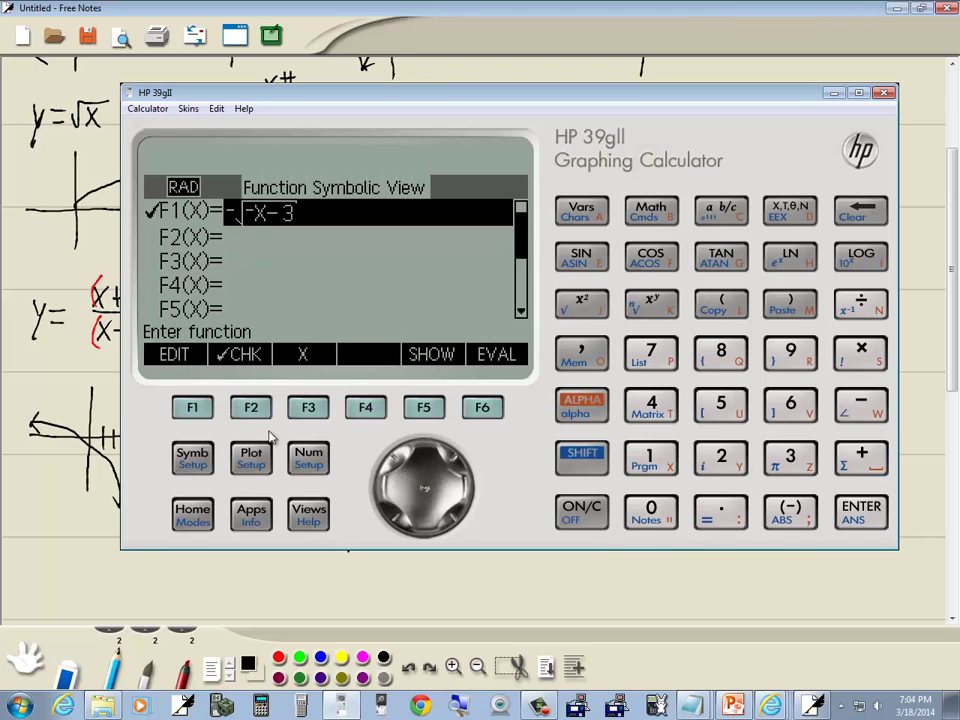
pyautogui.click(193, 405)
pyautogui.click(378, 484)
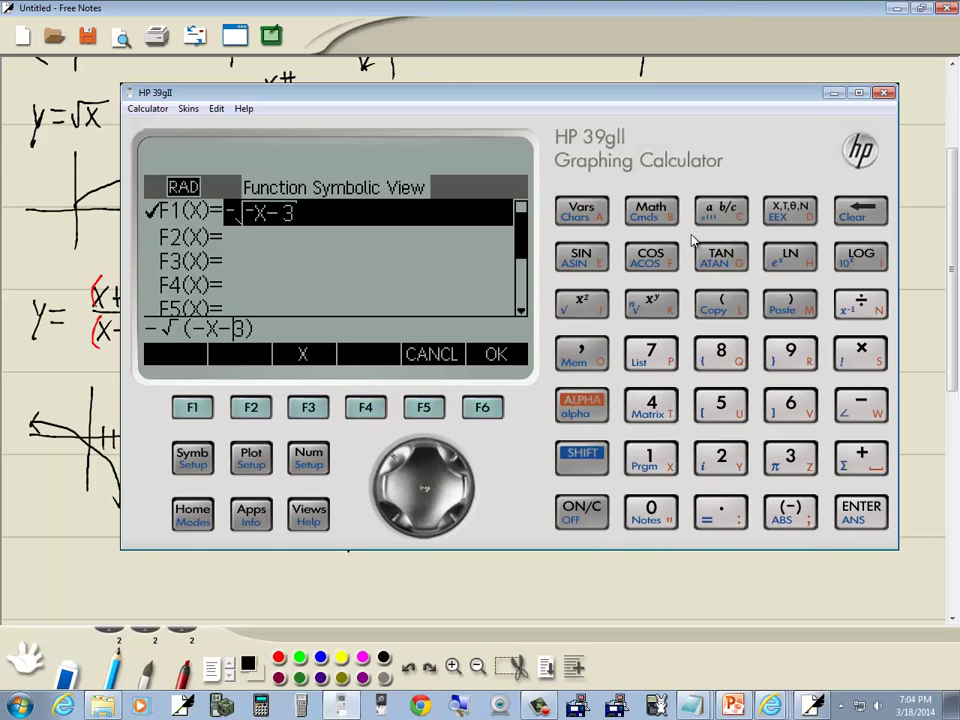
pyautogui.click(861, 210)
pyautogui.click(785, 510)
pyautogui.click(483, 408)
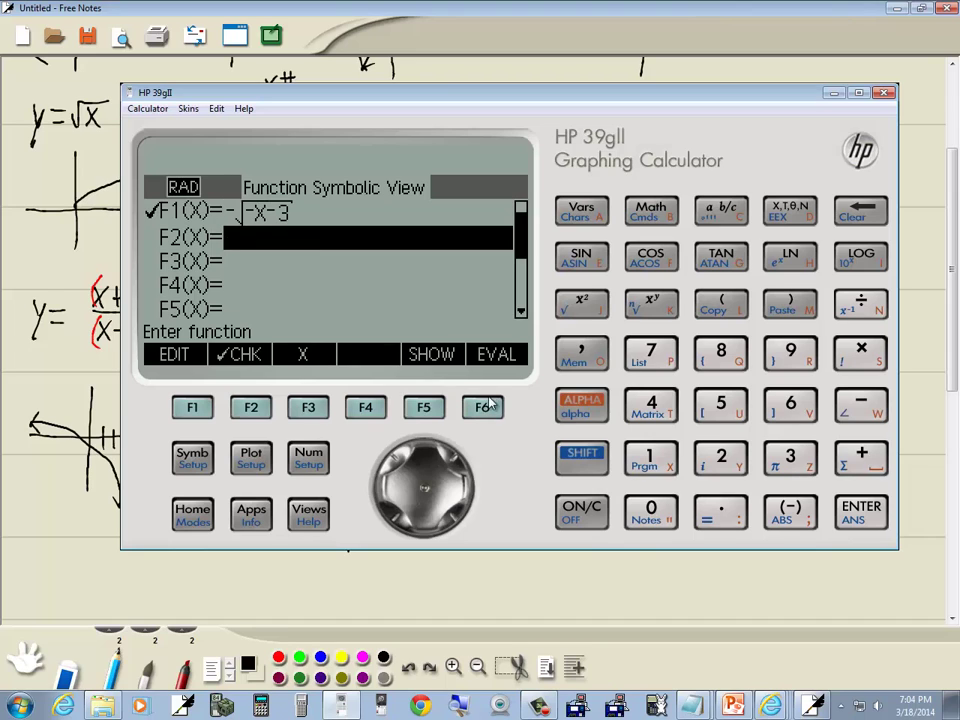
pyautogui.click(252, 456)
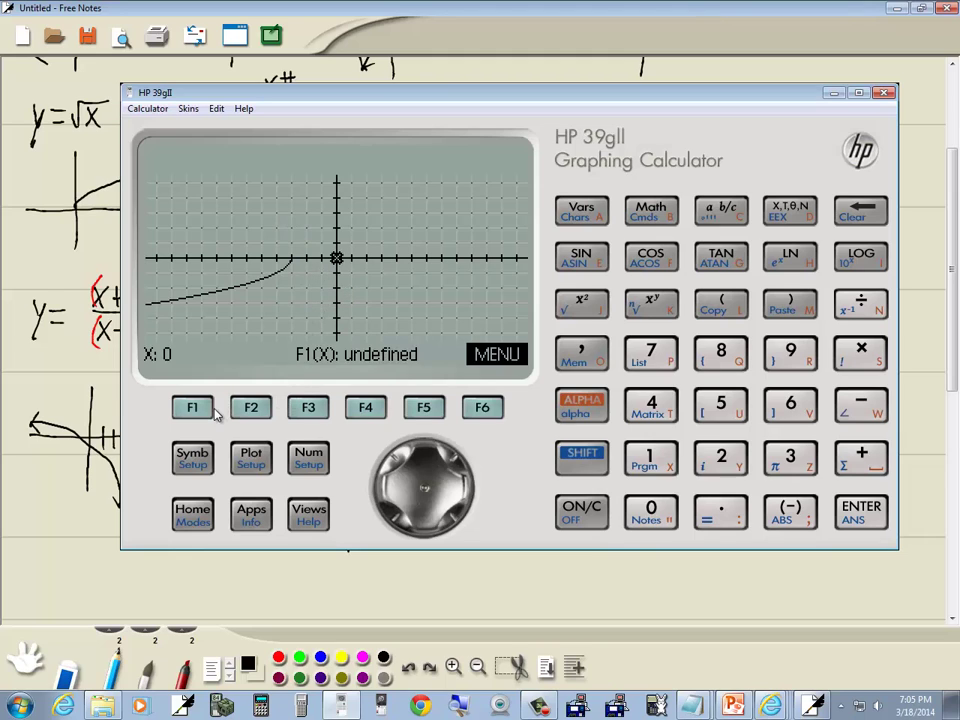
# - Try to accept F1(X) with an extra minus after the closing parenthesis, and remove that minus from the expression
pyautogui.click(192, 456)
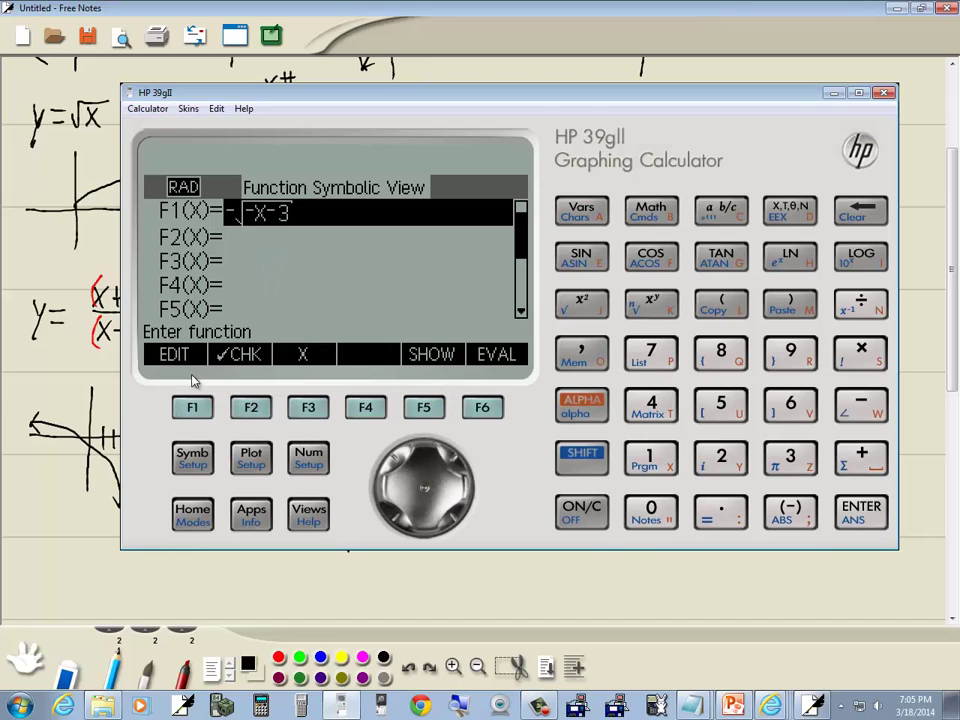
pyautogui.click(192, 405)
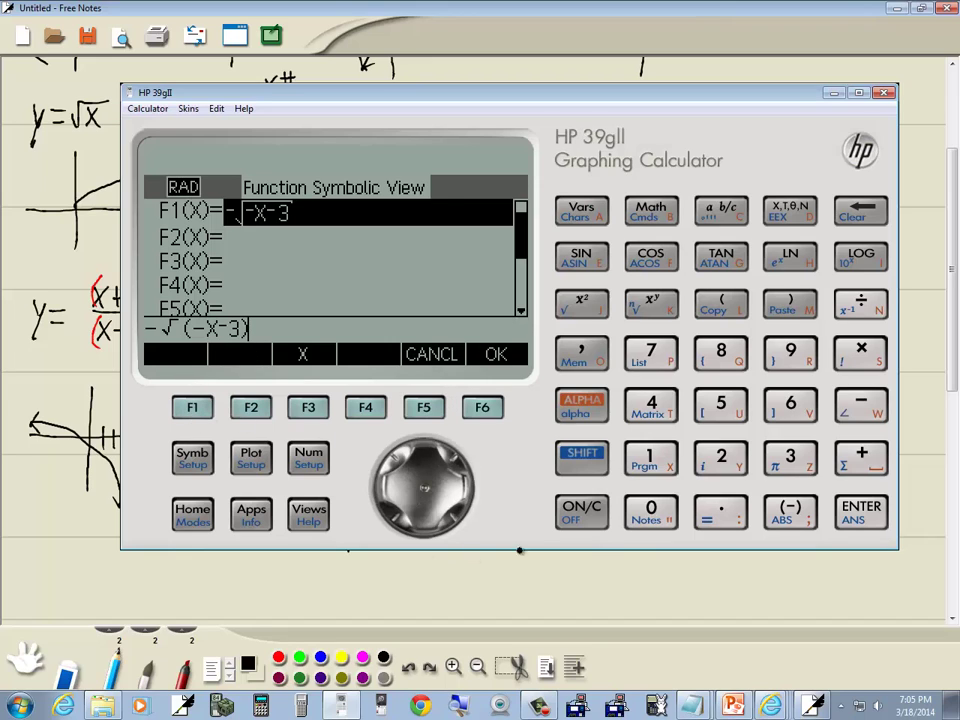
pyautogui.click(648, 303)
pyautogui.click(857, 512)
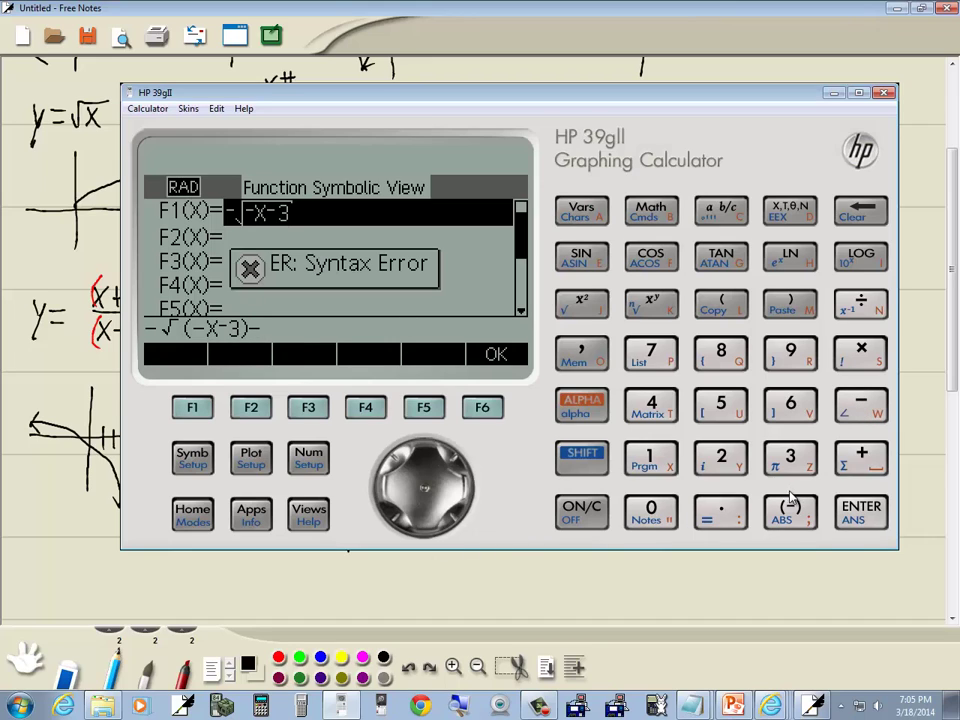
pyautogui.click(873, 517)
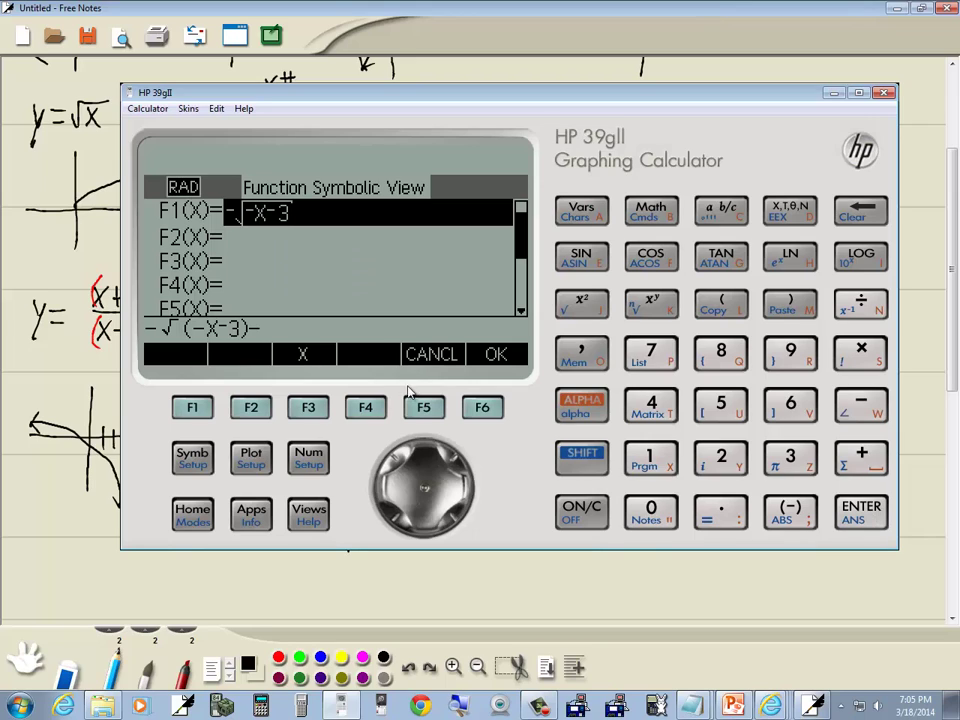
pyautogui.click(490, 406)
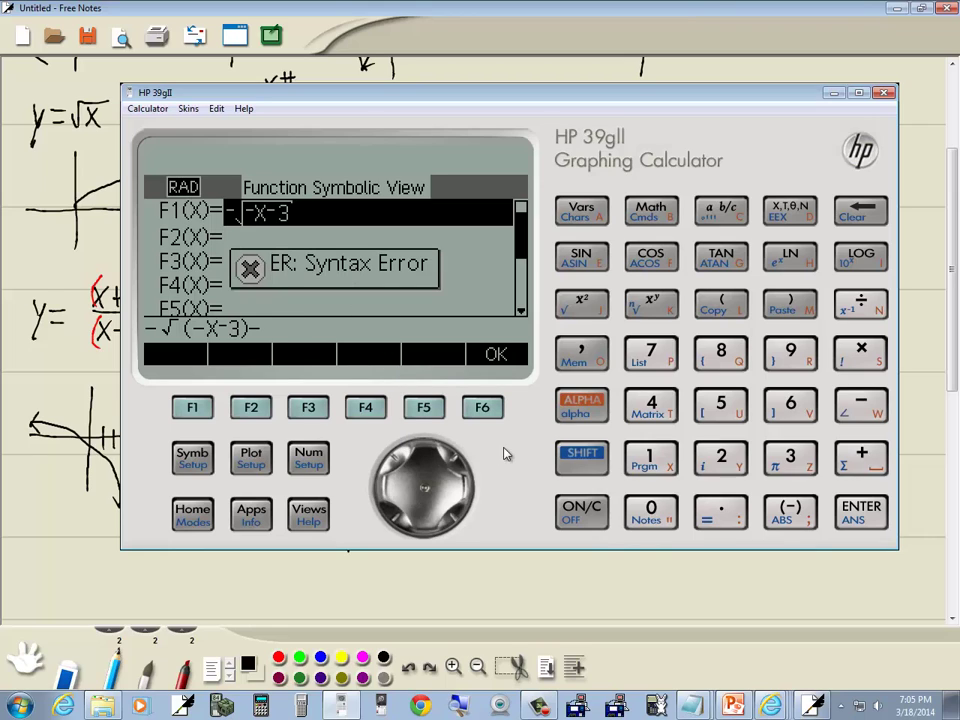
pyautogui.click(496, 413)
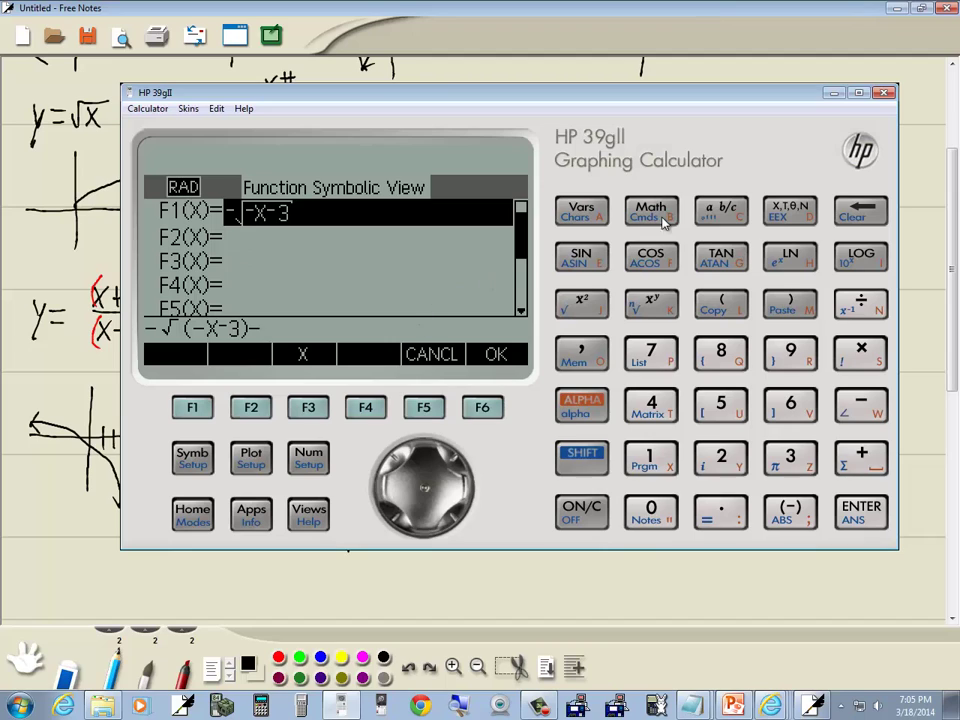
pyautogui.click(862, 210)
pyautogui.click(872, 512)
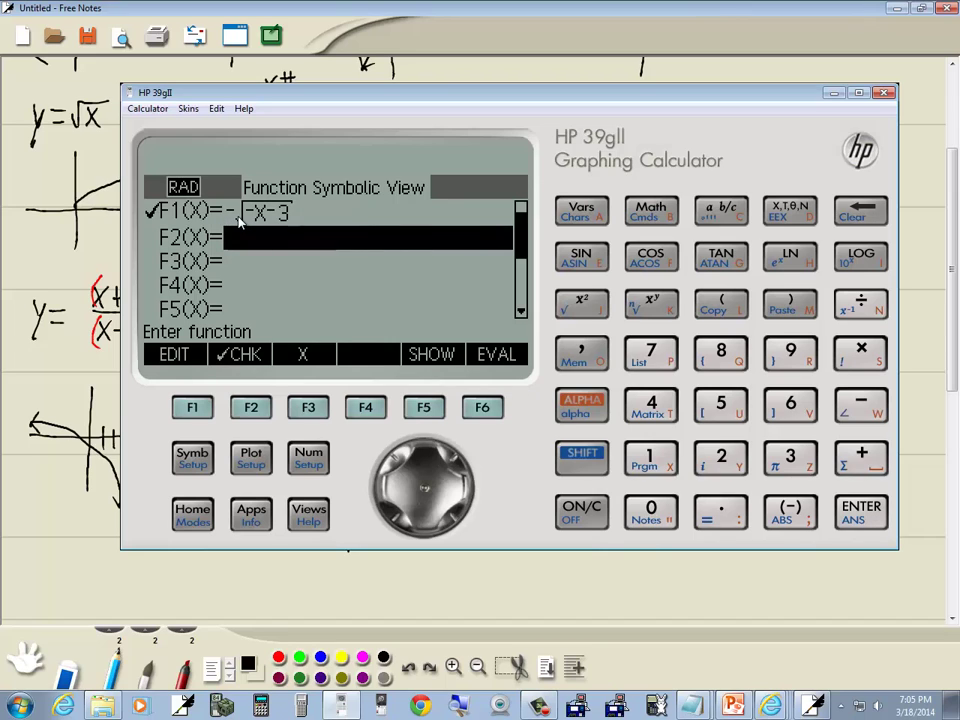
# - Return to Free Notes and handwrite y = x^(x²-3x+√x), without parentheses around the exponent, beside the negated root example
pyautogui.click(42, 409)
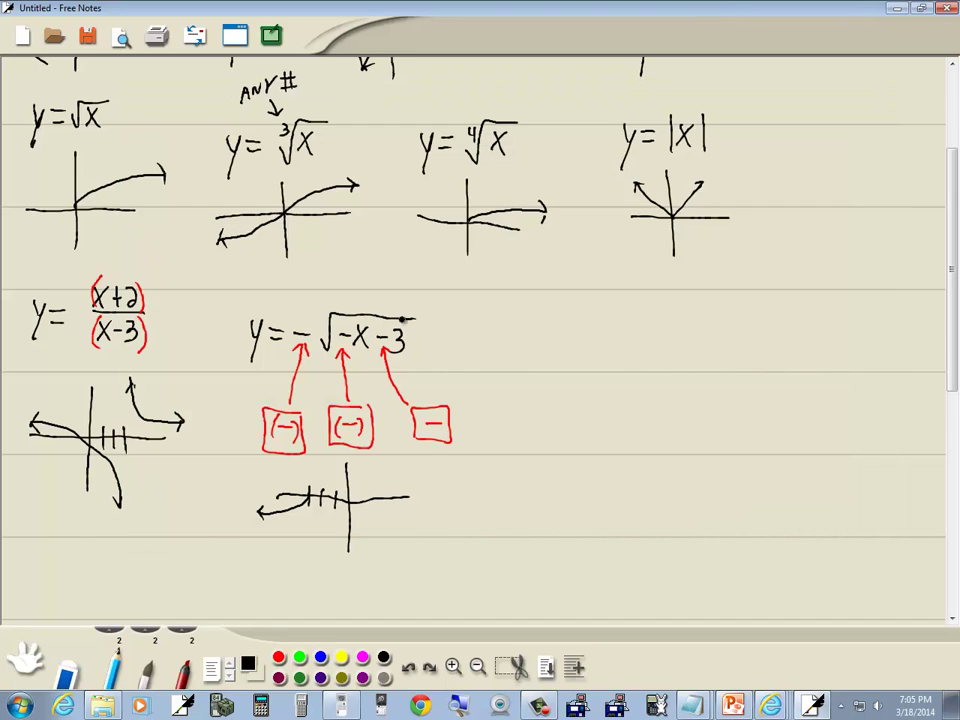
pyautogui.moveTo(524, 346); pyautogui.dragTo(531, 366)
pyautogui.moveTo(540, 345)
pyautogui.mouseDown()
pyautogui.moveTo(520, 388)
pyautogui.moveTo(556, 351)
pyautogui.mouseUp()
pyautogui.moveTo(548, 357)
pyautogui.mouseDown()
pyautogui.moveTo(591, 367)
pyautogui.moveTo(577, 370)
pyautogui.moveTo(613, 329)
pyautogui.moveTo(614, 344)
pyautogui.moveTo(627, 333)
pyautogui.mouseUp()
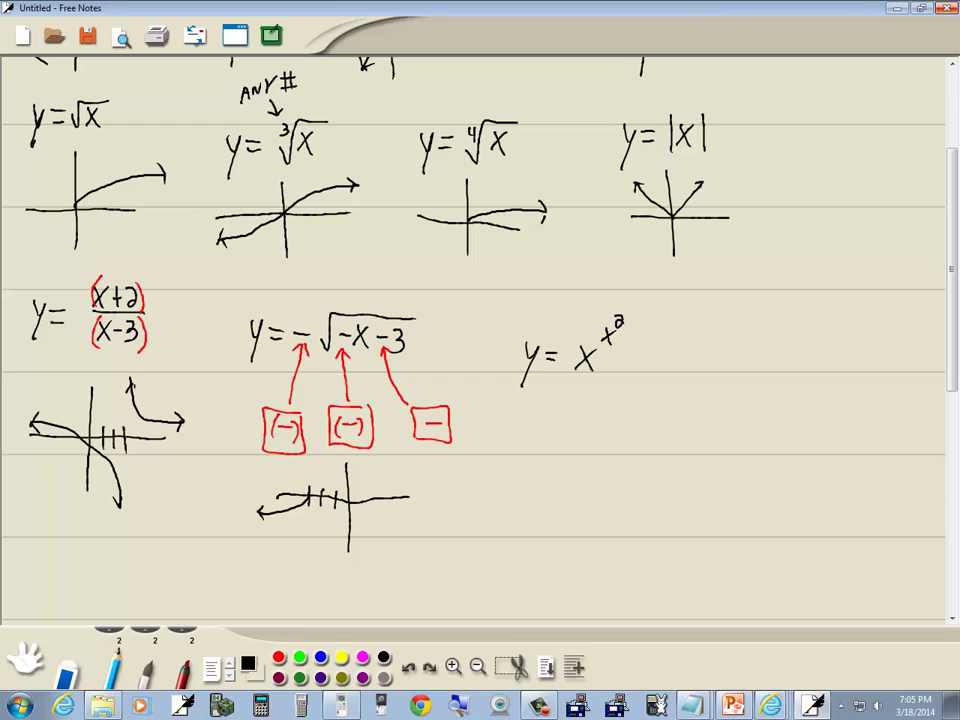
pyautogui.moveTo(640, 327)
pyautogui.mouseDown()
pyautogui.moveTo(646, 345)
pyautogui.moveTo(668, 345)
pyautogui.mouseUp()
pyautogui.moveTo(668, 330)
pyautogui.mouseDown()
pyautogui.moveTo(656, 346)
pyautogui.moveTo(688, 336)
pyautogui.mouseUp()
pyautogui.moveTo(681, 329)
pyautogui.mouseDown()
pyautogui.moveTo(681, 344)
pyautogui.moveTo(700, 323)
pyautogui.moveTo(721, 322)
pyautogui.moveTo(717, 346)
pyautogui.mouseUp()
pyautogui.moveTo(717, 330); pyautogui.dragTo(705, 347)
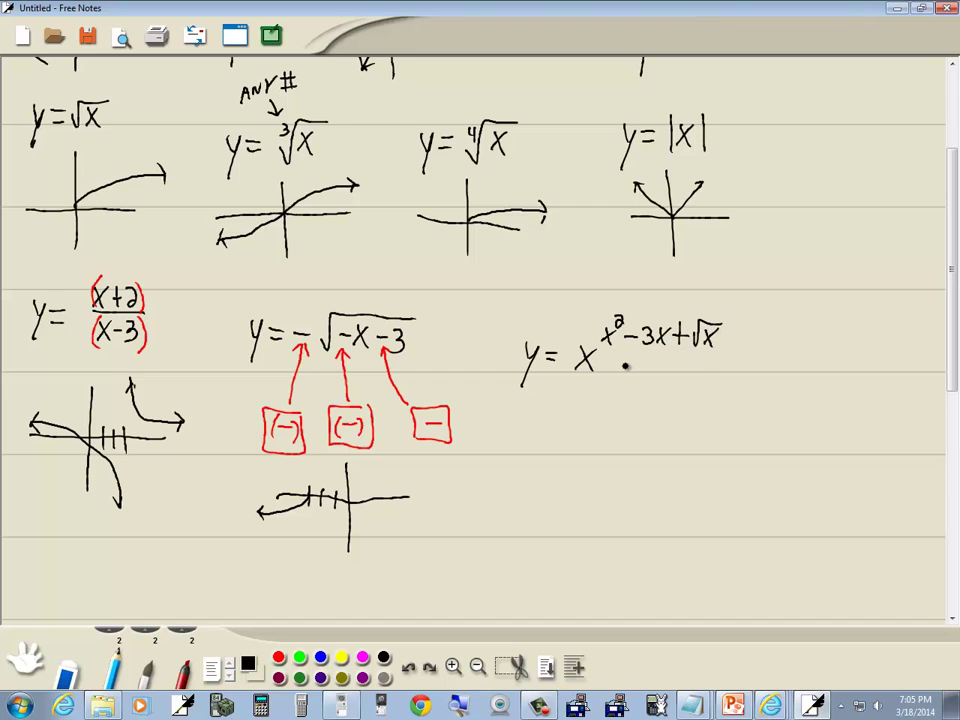
# - Enclose the exponent x²-3x+√x in red parentheses and set the ink back to black
pyautogui.click(278, 658)
pyautogui.moveTo(610, 312); pyautogui.dragTo(603, 346)
pyautogui.moveTo(730, 318); pyautogui.dragTo(731, 349)
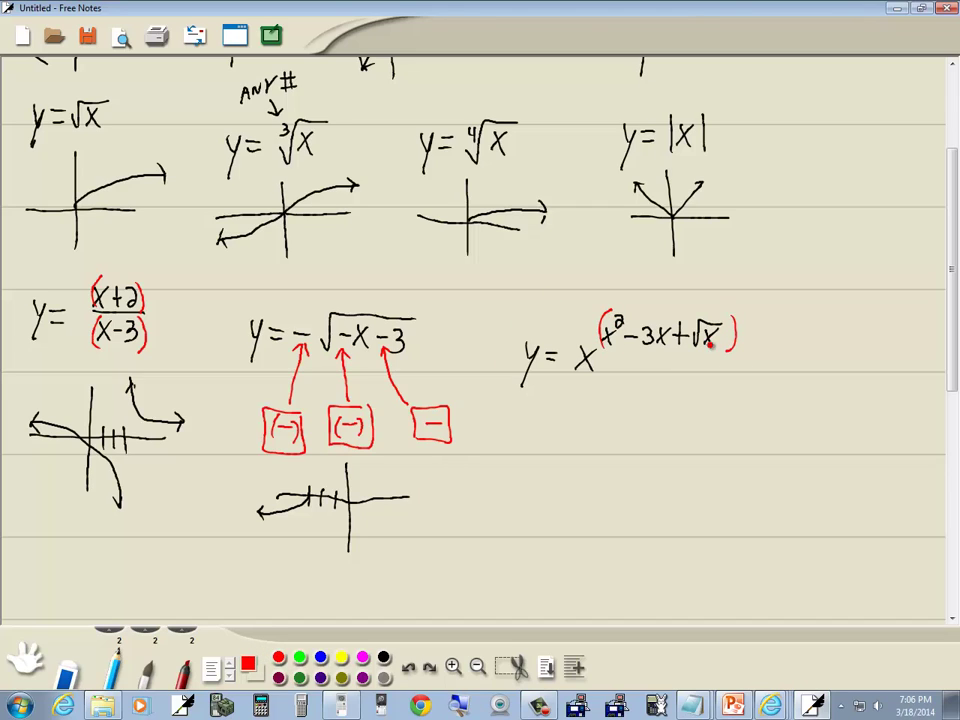
pyautogui.click(383, 656)
# - Switch to the HP 39gII, redefine F1(X) as X^(X²-3X+√(X)) with the whole exponent in parentheses, and plot it
pyautogui.click(343, 707)
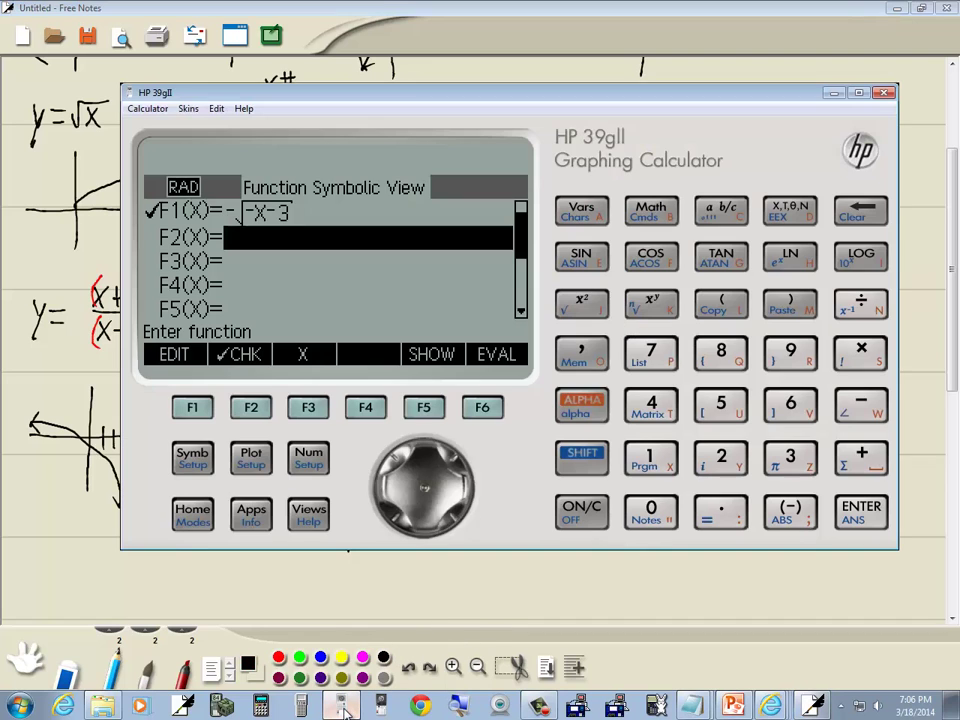
pyautogui.click(421, 453)
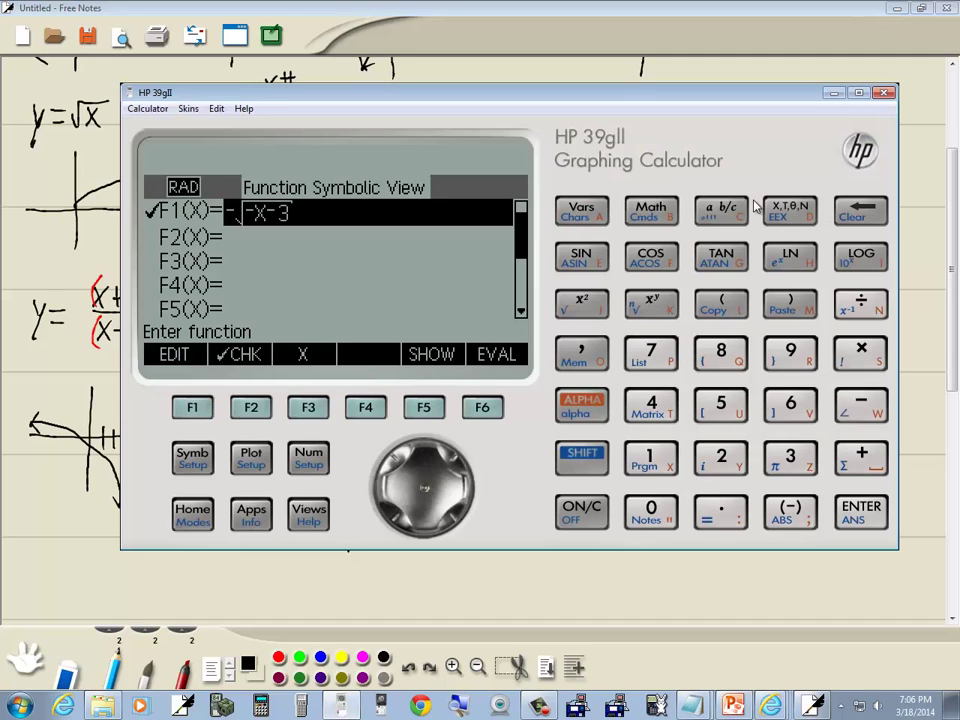
pyautogui.click(792, 210)
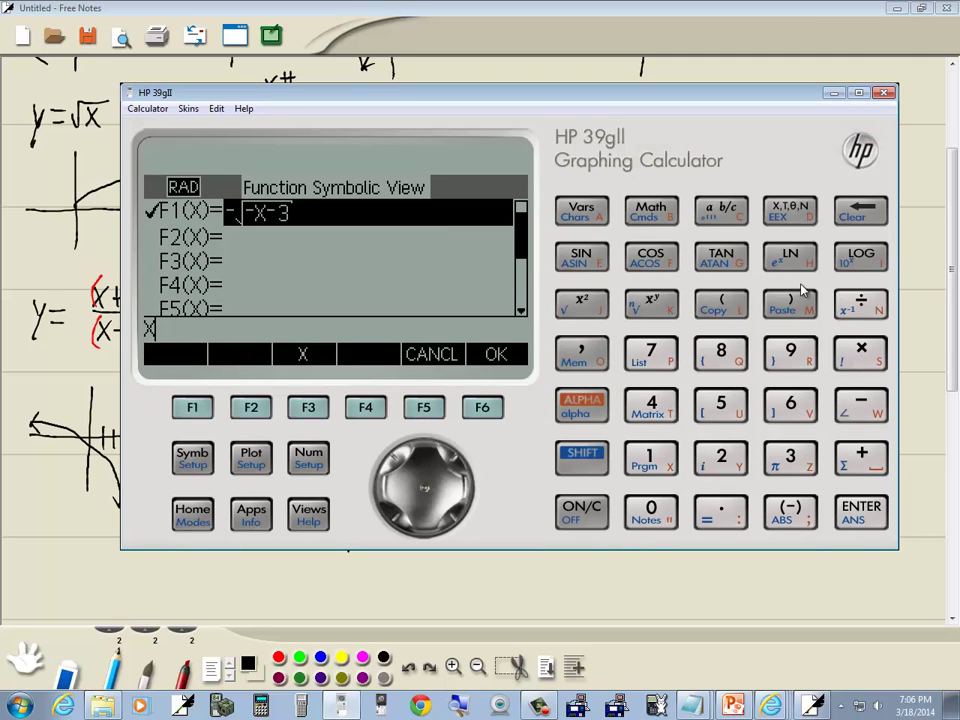
pyautogui.write('^')
pyautogui.click(724, 300)
pyautogui.click(790, 206)
pyautogui.click(583, 307)
pyautogui.click(864, 409)
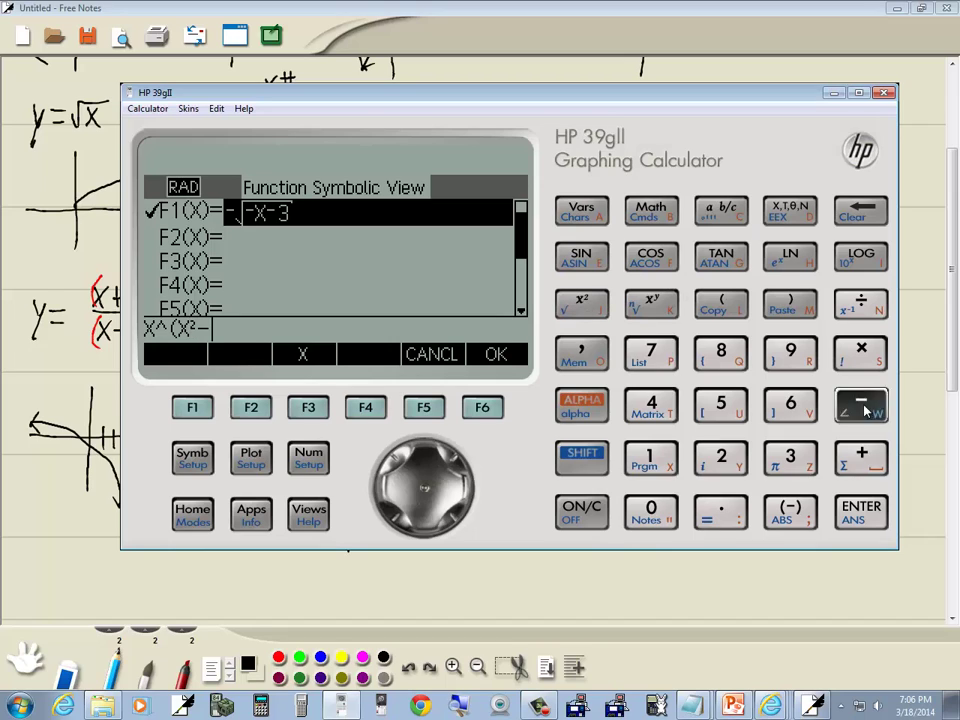
pyautogui.write('3')
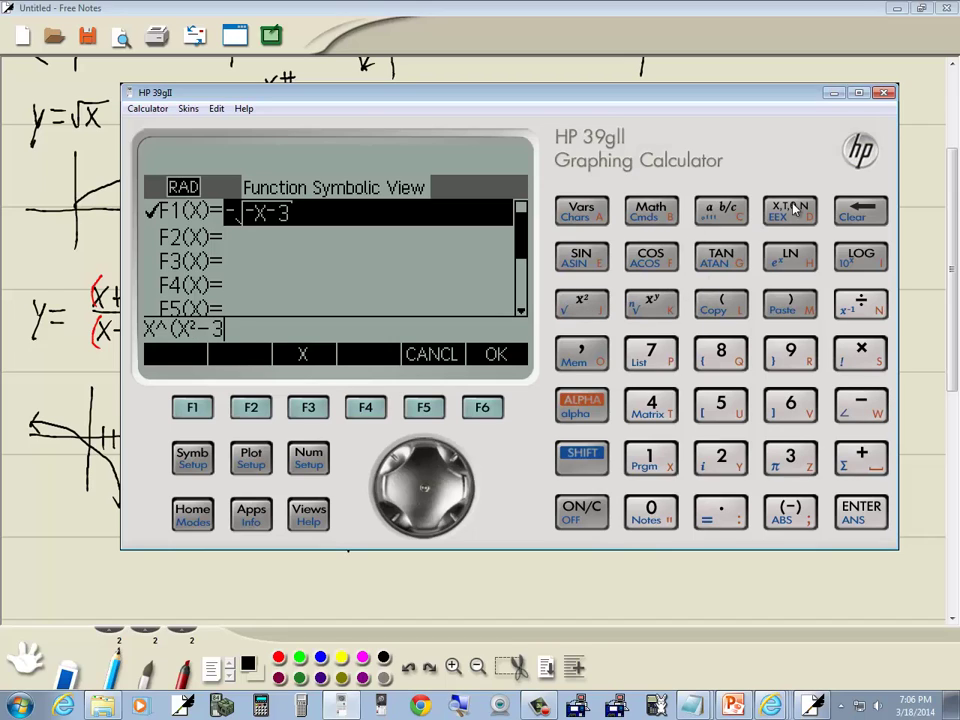
pyautogui.click(790, 206)
pyautogui.click(861, 456)
pyautogui.click(582, 453)
pyautogui.click(585, 305)
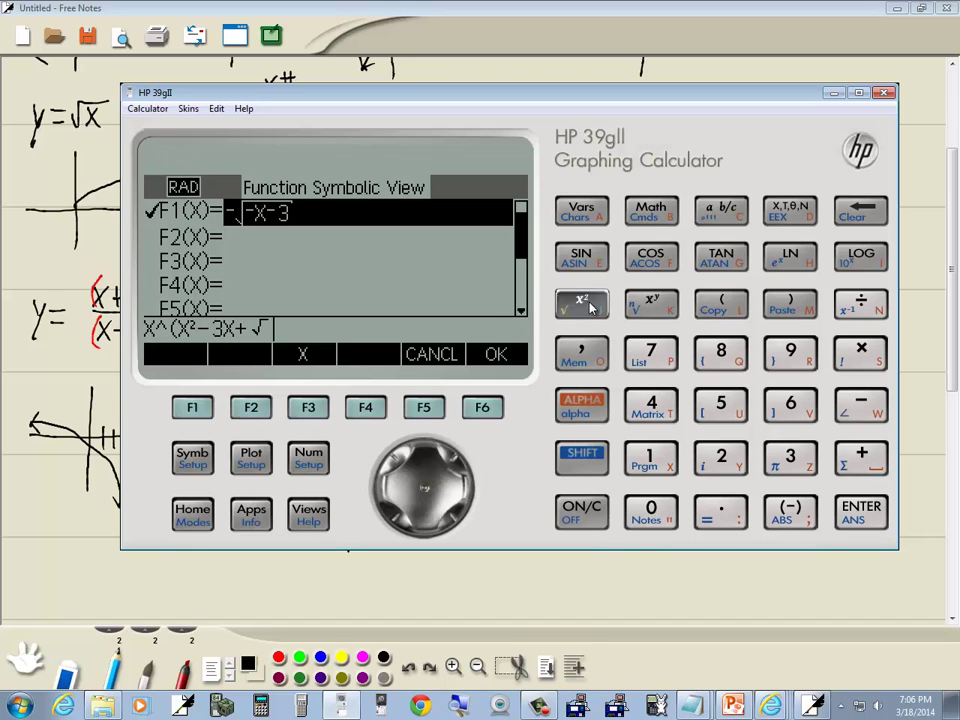
pyautogui.click(727, 304)
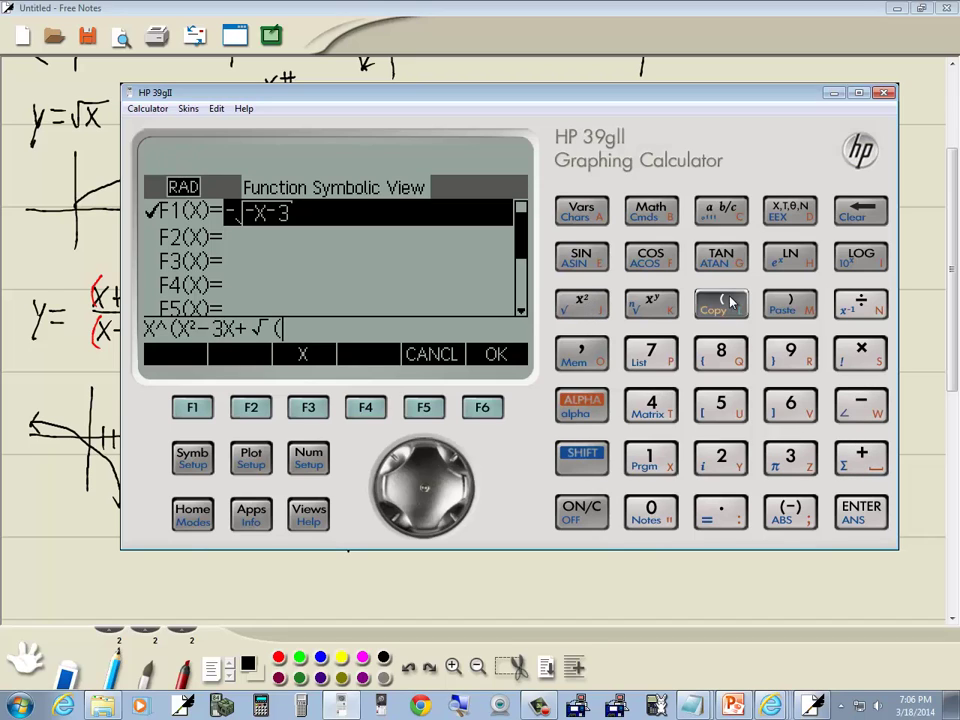
pyautogui.click(787, 208)
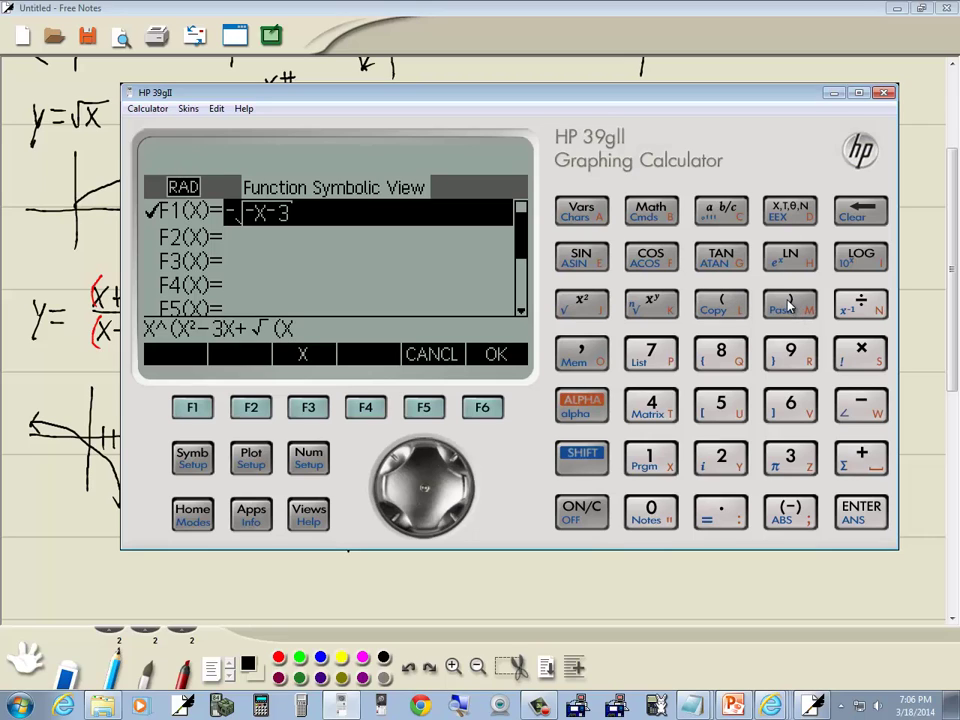
pyautogui.click(790, 306)
pyautogui.click(790, 306)
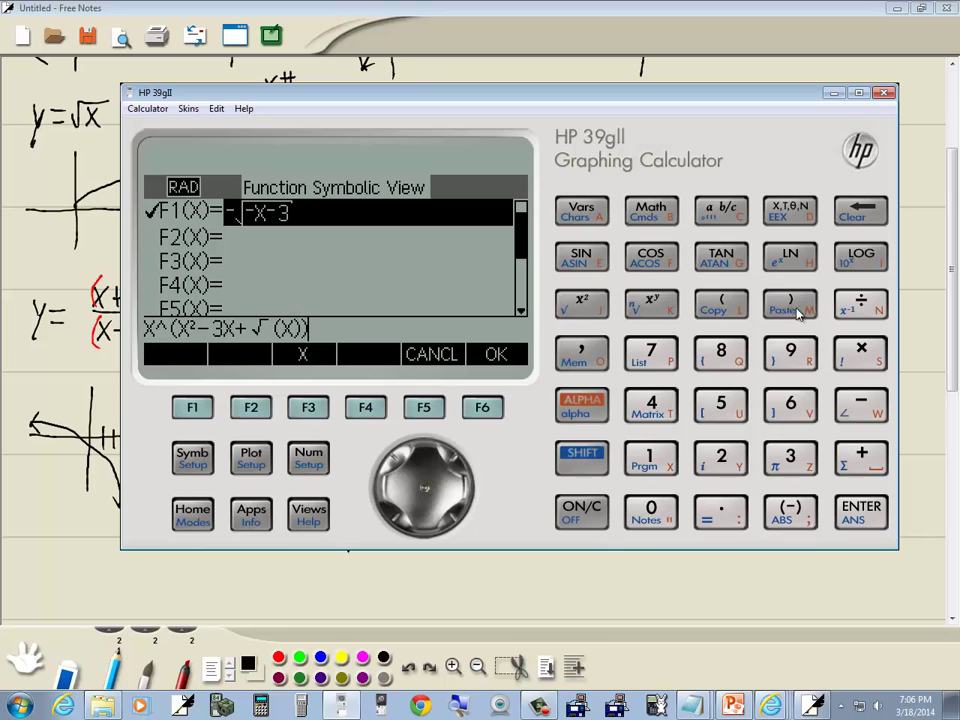
pyautogui.click(862, 512)
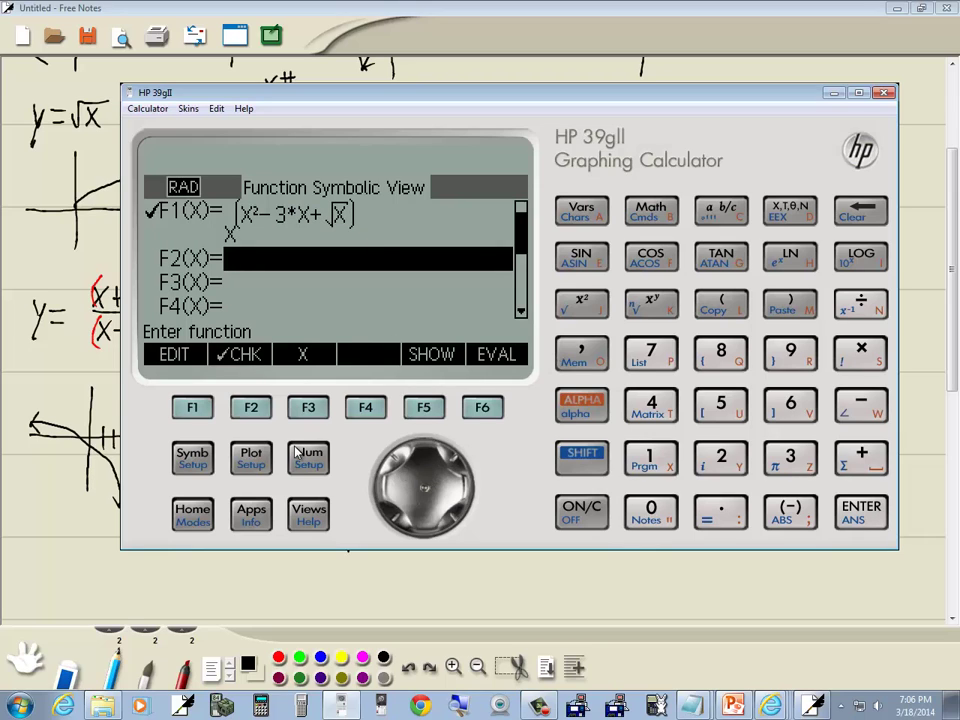
pyautogui.click(251, 456)
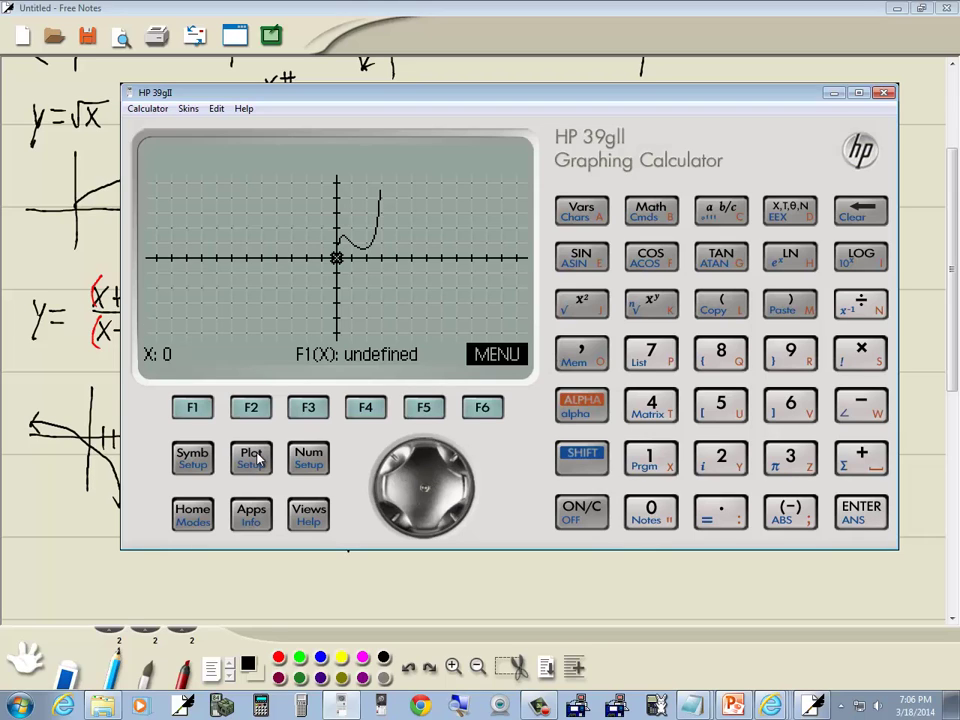
# - Return to Free Notes and sketch axes below the exponent equation with a curve that humps, dips and rises steeply for positive x
pyautogui.click(46, 527)
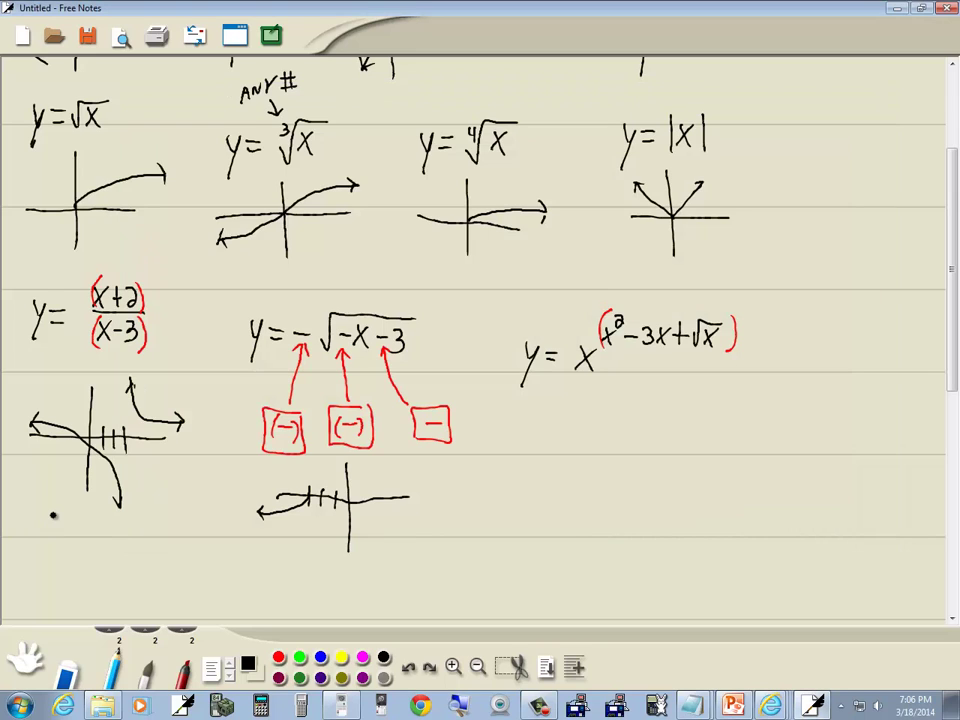
pyautogui.moveTo(605, 386); pyautogui.dragTo(595, 512)
pyautogui.moveTo(520, 432); pyautogui.dragTo(688, 460)
pyautogui.moveTo(609, 428)
pyautogui.mouseDown()
pyautogui.moveTo(648, 425)
pyautogui.moveTo(655, 395)
pyautogui.mouseUp()
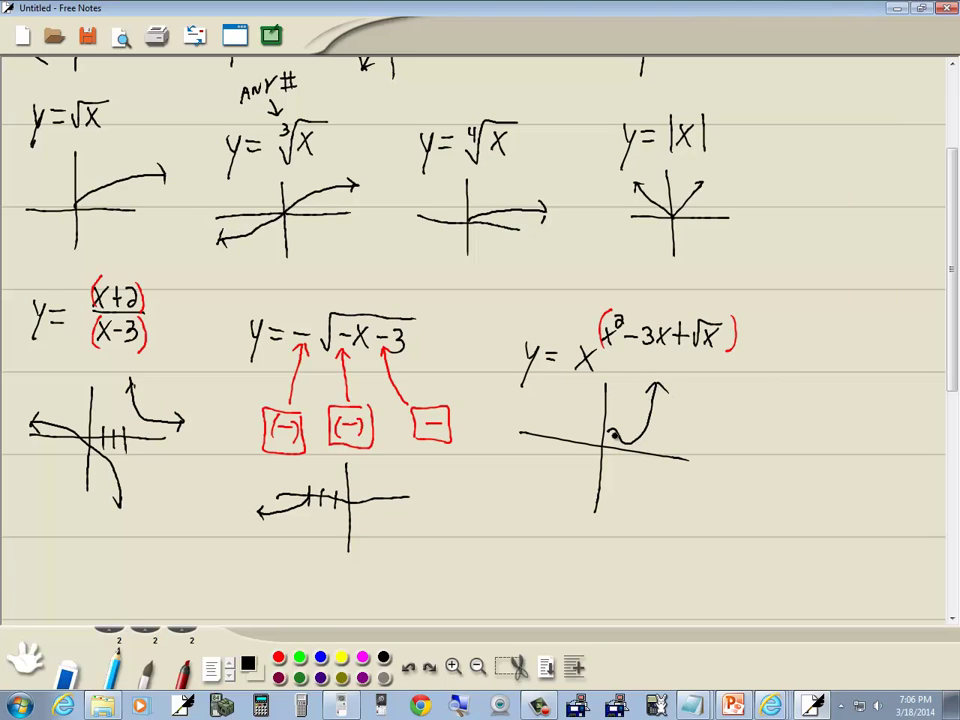
# - Sketch a pair of axes in the blank area below the earlier graphs and plot separate dots forming a U shape through the origin
pyautogui.scroll(-6, 653, 341)
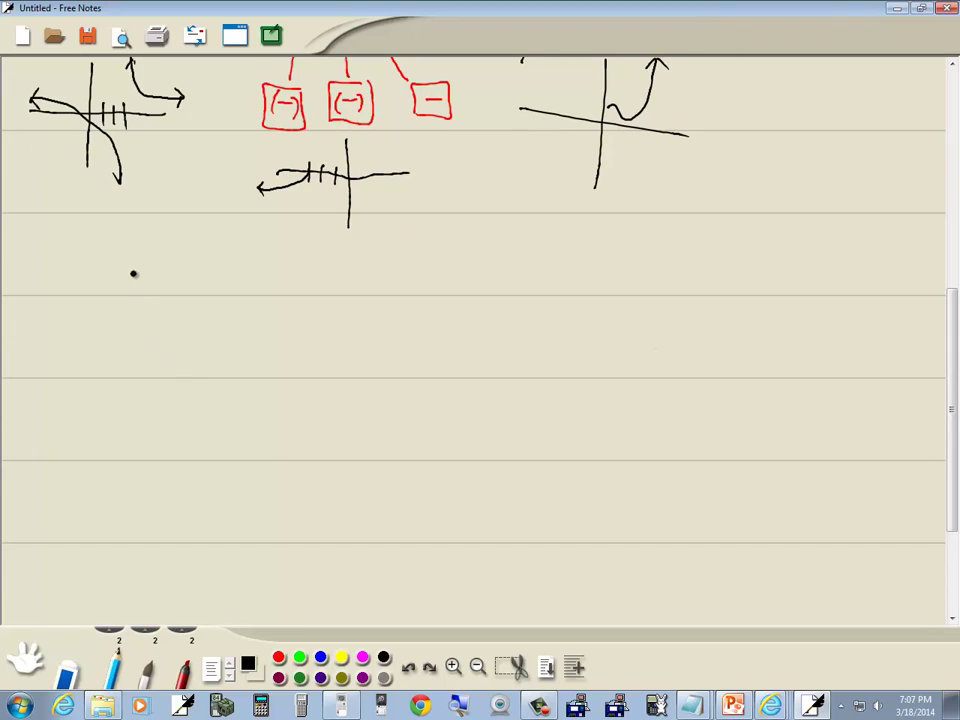
pyautogui.moveTo(148, 302); pyautogui.dragTo(148, 424)
pyautogui.moveTo(104, 348); pyautogui.dragTo(227, 350)
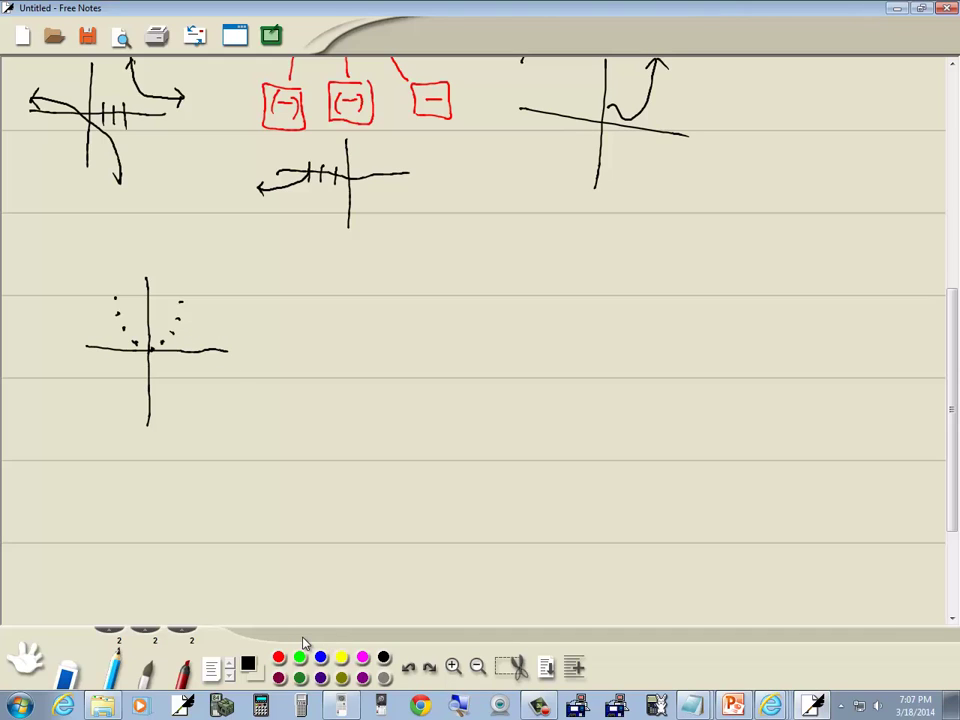
# - Sketch a second pair of axes beside the dotted graph with a solid upward-opening parabola from the origin
pyautogui.moveTo(361, 274); pyautogui.dragTo(360, 393)
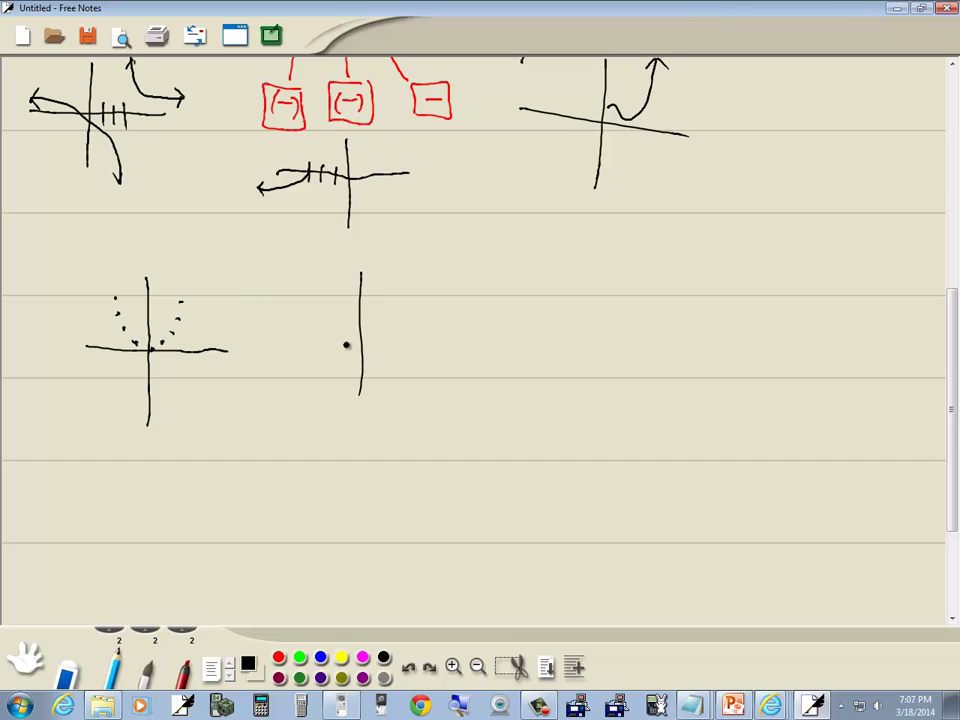
pyautogui.moveTo(306, 329)
pyautogui.mouseDown()
pyautogui.moveTo(370, 335)
pyautogui.moveTo(425, 333)
pyautogui.mouseUp()
pyautogui.moveTo(363, 333); pyautogui.dragTo(382, 283)
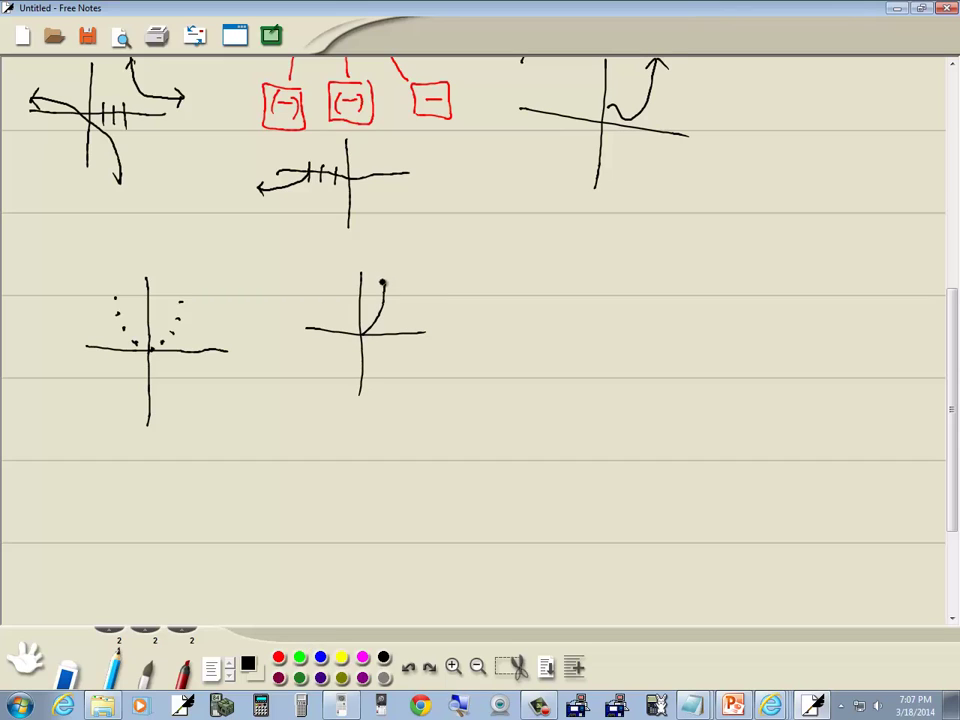
pyautogui.moveTo(363, 333); pyautogui.dragTo(336, 279)
# - Join the dots with black loops meeting on the vertical axis, and overlay a labelled red curve arching outward to downward arrows on both sides
pyautogui.moveTo(155, 347)
pyautogui.mouseDown()
pyautogui.moveTo(180, 311)
pyautogui.moveTo(173, 269)
pyautogui.moveTo(148, 280)
pyautogui.moveTo(131, 267)
pyautogui.moveTo(119, 274)
pyautogui.moveTo(112, 291)
pyautogui.moveTo(124, 325)
pyautogui.mouseUp()
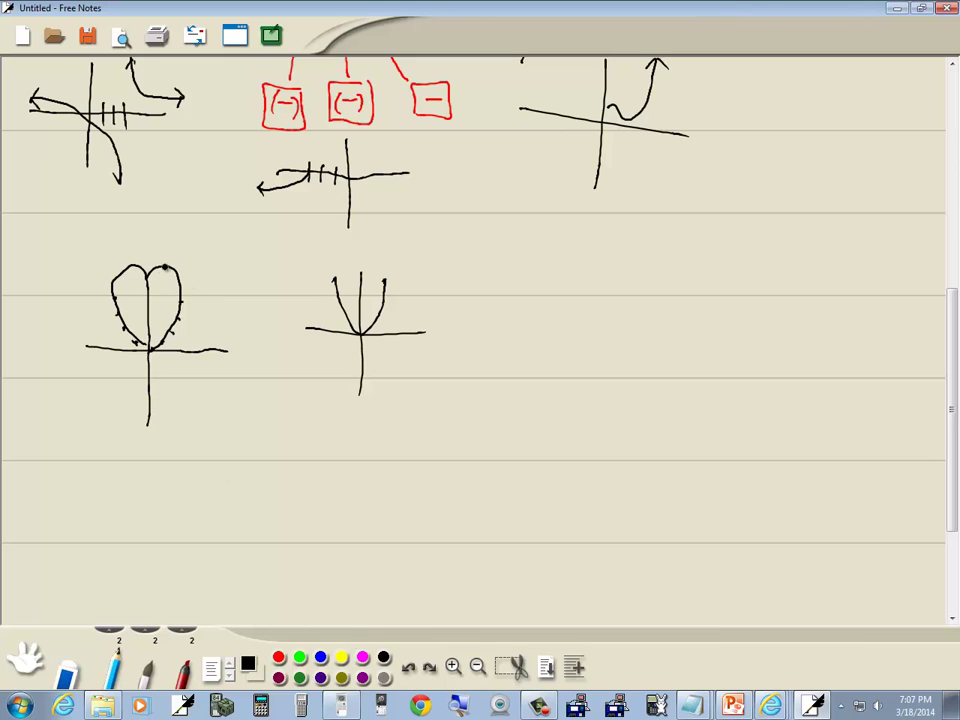
pyautogui.click(278, 657)
pyautogui.moveTo(150, 358)
pyautogui.mouseDown()
pyautogui.moveTo(104, 266)
pyautogui.moveTo(66, 240)
pyautogui.moveTo(38, 305)
pyautogui.moveTo(49, 418)
pyautogui.mouseUp()
pyautogui.moveTo(158, 343)
pyautogui.mouseDown()
pyautogui.moveTo(201, 261)
pyautogui.moveTo(256, 260)
pyautogui.moveTo(273, 322)
pyautogui.moveTo(279, 418)
pyautogui.mouseUp()
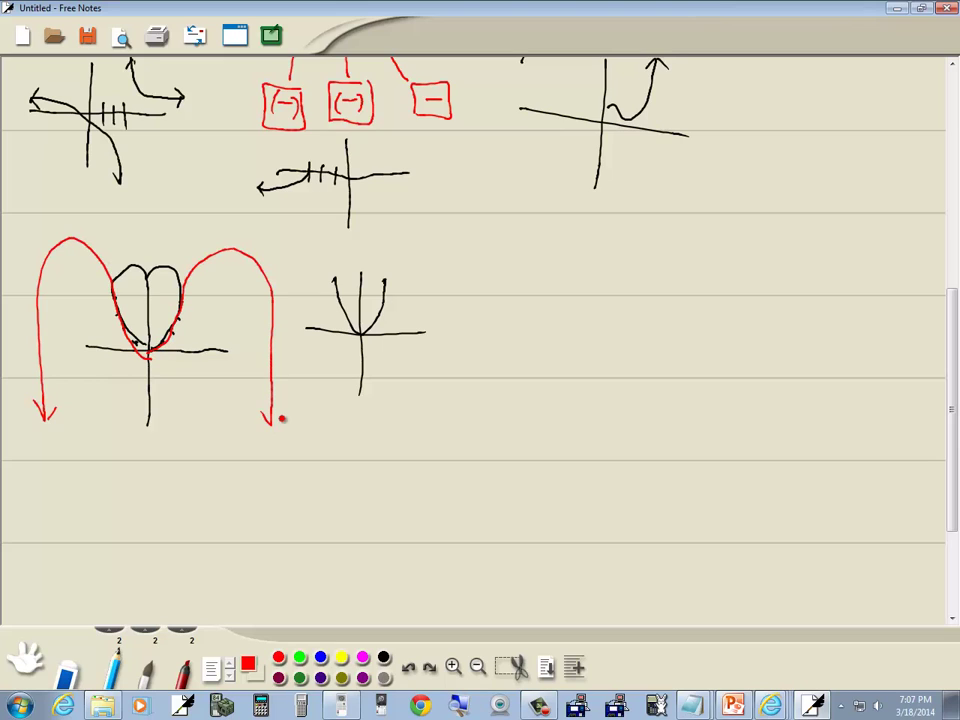
pyautogui.moveTo(267, 356)
pyautogui.mouseDown()
pyautogui.moveTo(256, 370)
pyautogui.moveTo(288, 370)
pyautogui.mouseUp()
# - Set the ink back to black and draw a rectangular viewing window around the origin of the dotted graph
pyautogui.click(384, 658)
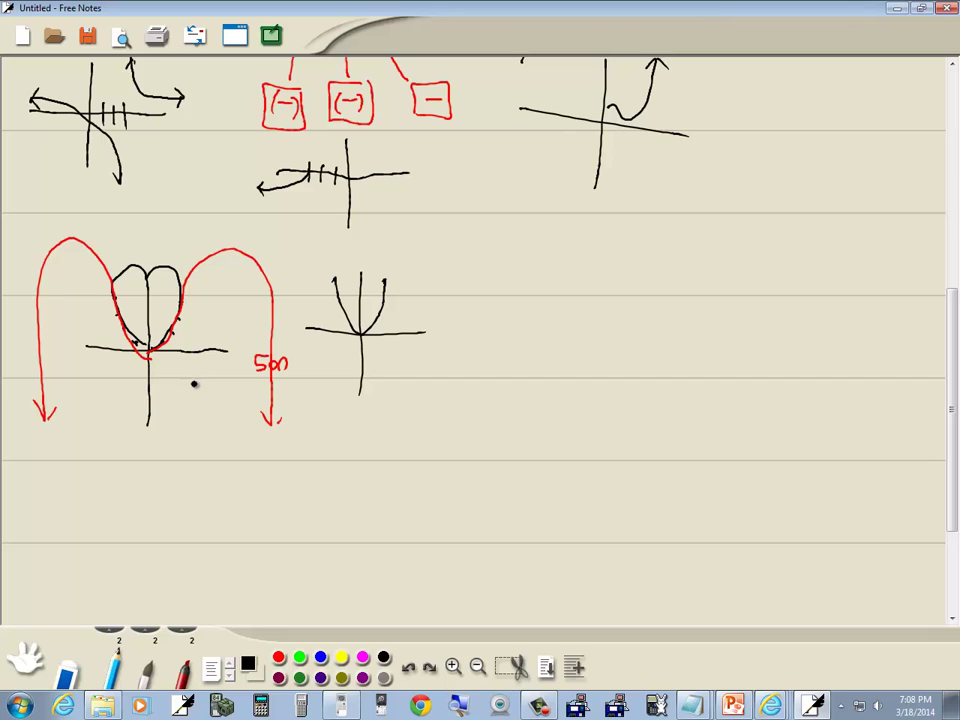
pyautogui.moveTo(193, 382)
pyautogui.mouseDown()
pyautogui.moveTo(106, 376)
pyautogui.moveTo(110, 313)
pyautogui.moveTo(201, 321)
pyautogui.moveTo(198, 381)
pyautogui.mouseUp()
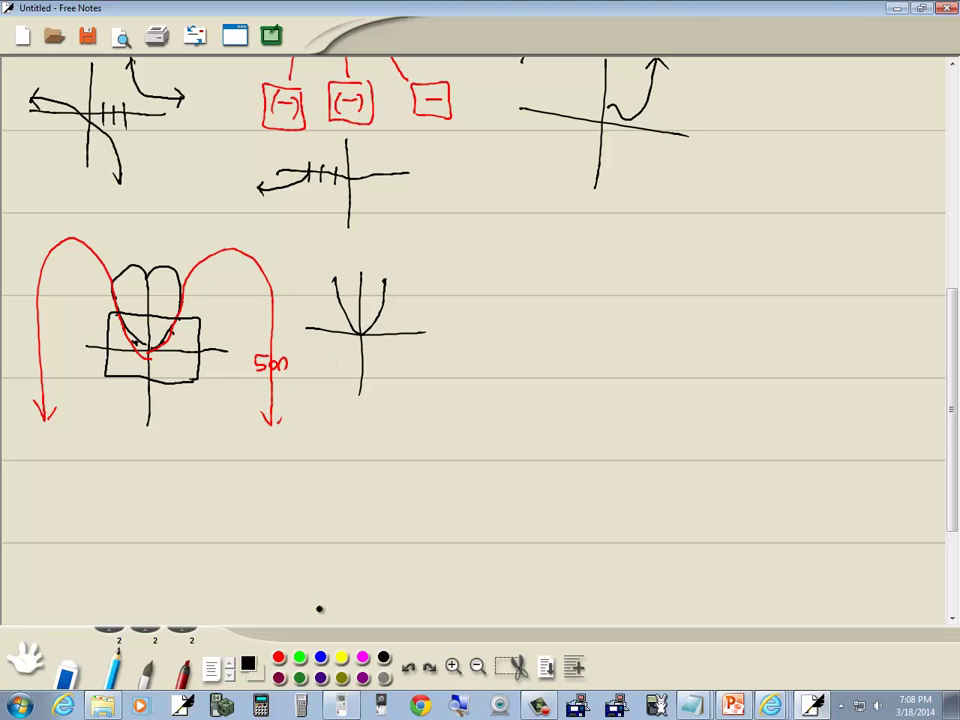
# - Switch to the HP 39gII calculator
pyautogui.click(341, 706)
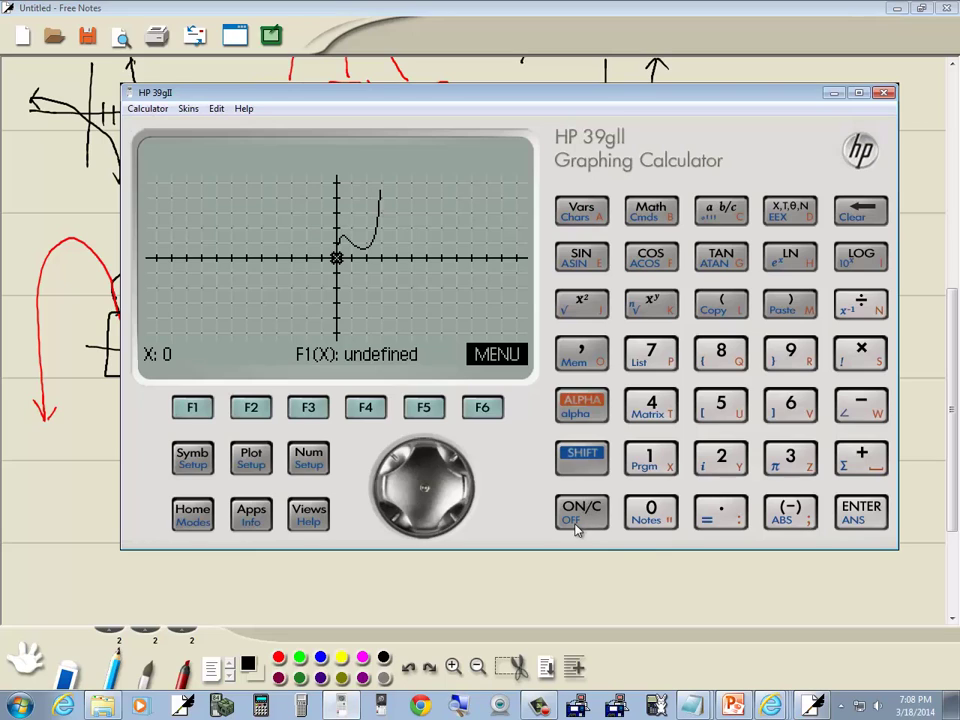